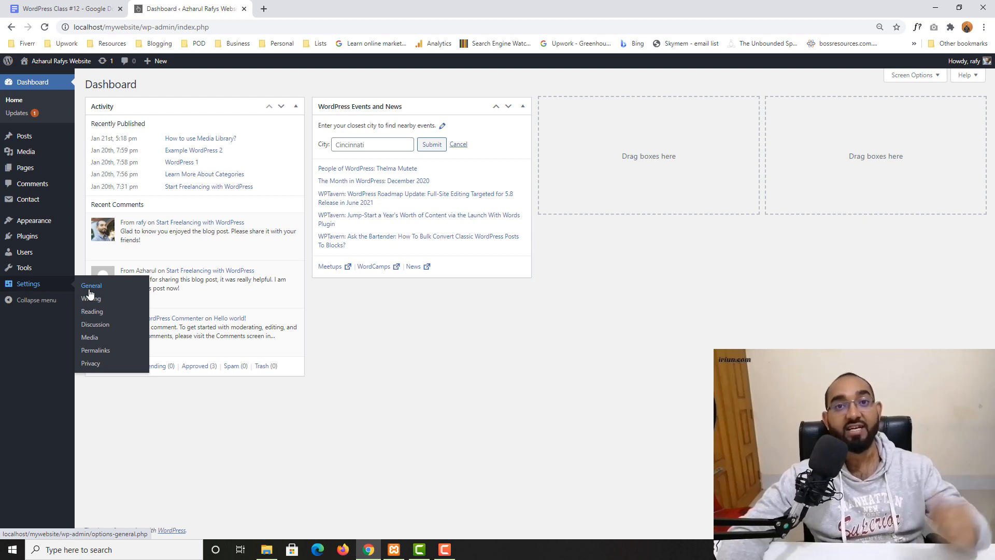
Step: Open the General Settings page and load the live site in a separate browser tab to compare its title
click(87, 292)
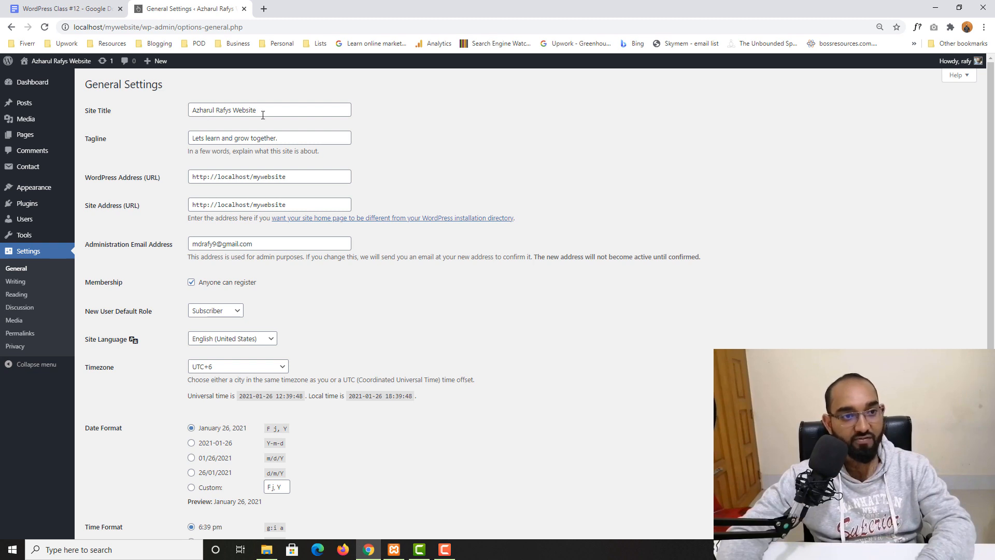
drag(262, 110, 184, 112)
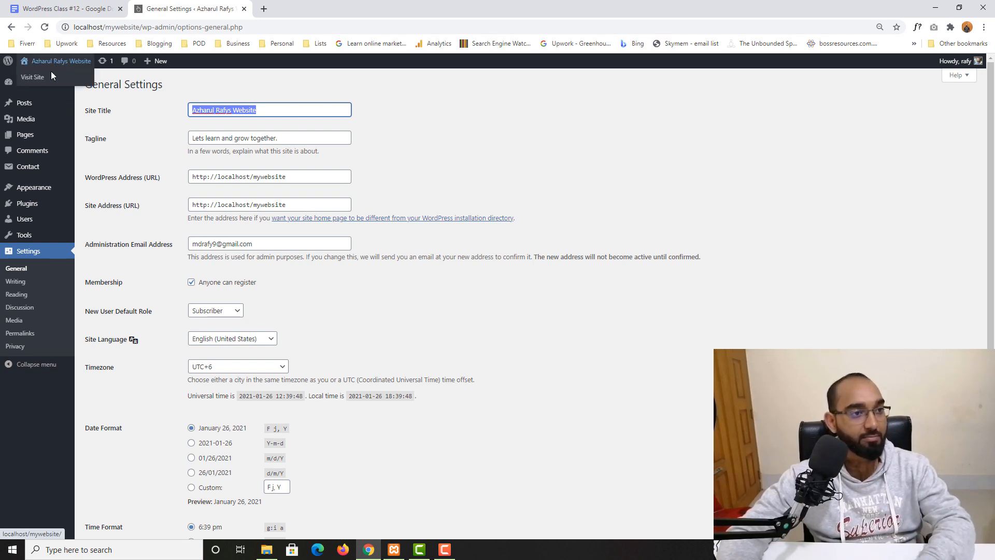
right_click(51, 70)
click(68, 81)
click(327, 9)
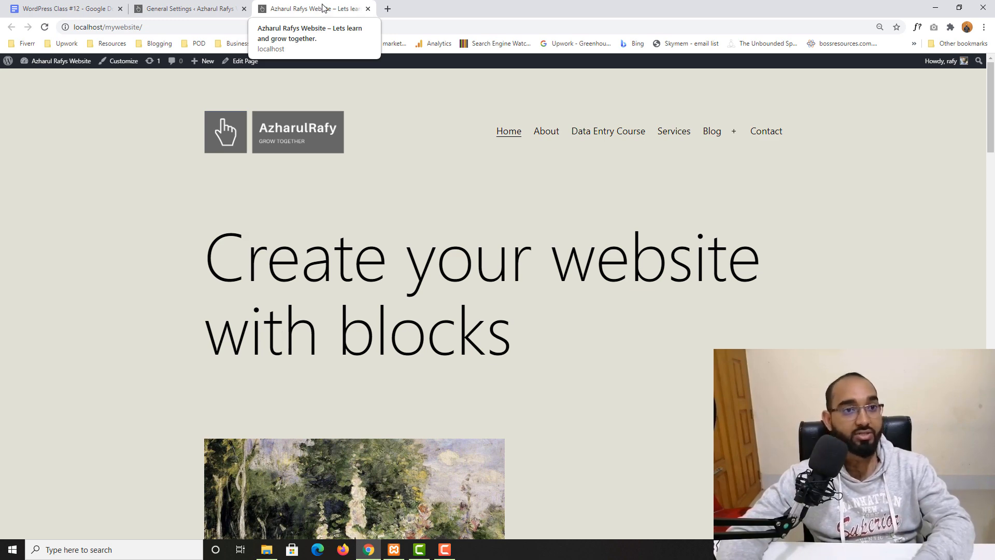
Step: Insert an apostrophe before the final s of the owner's name in the General Settings site title
click(191, 8)
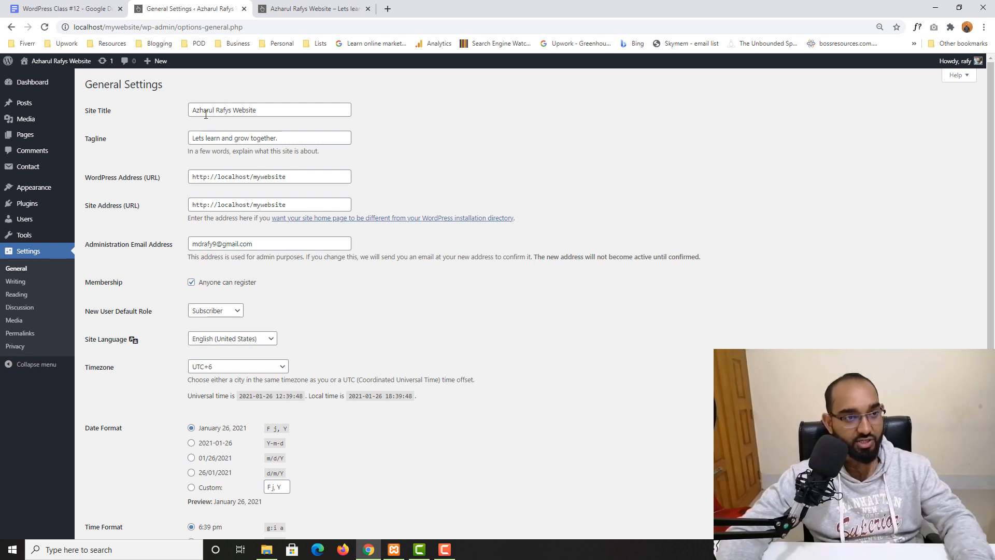
triple_click(254, 115)
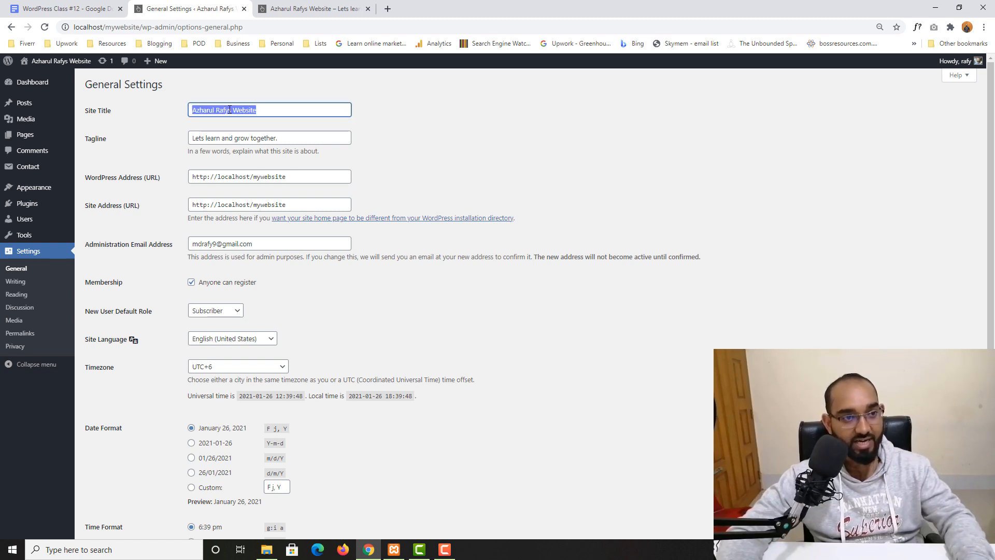
click(231, 109)
text(')
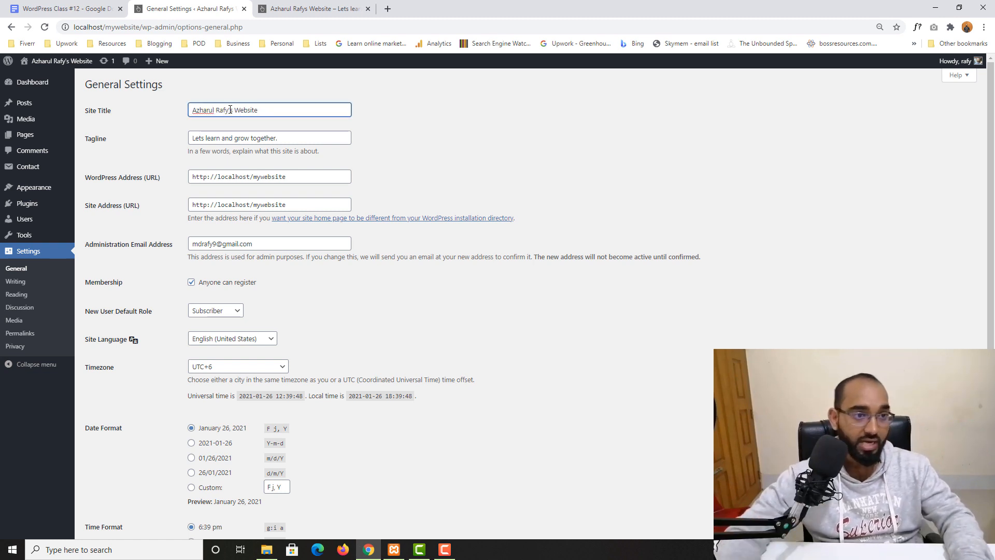
Step: Replace the tagline with "Let me help you grow!" and save the general settings
drag(284, 138, 182, 141)
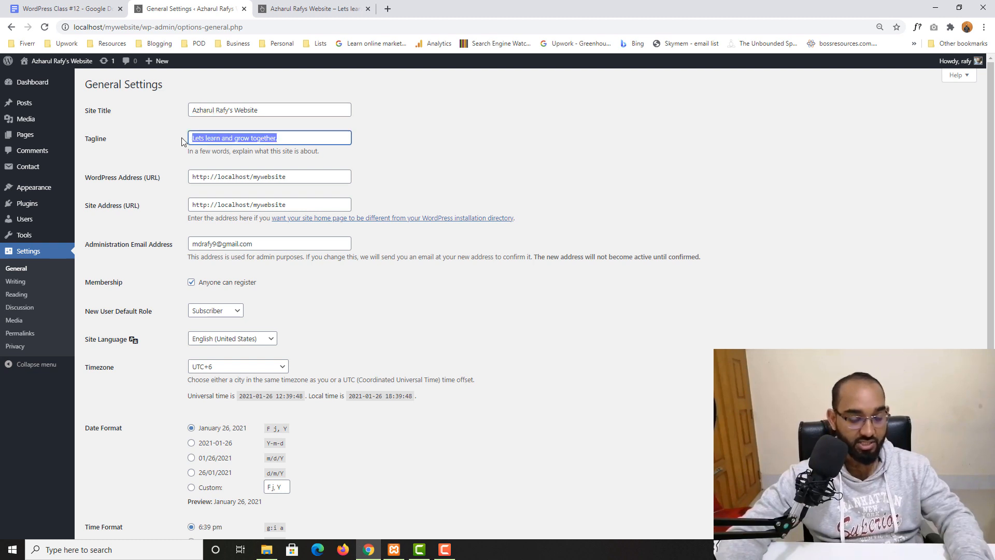
key(BackSpace)
text(Let me help you grow!)
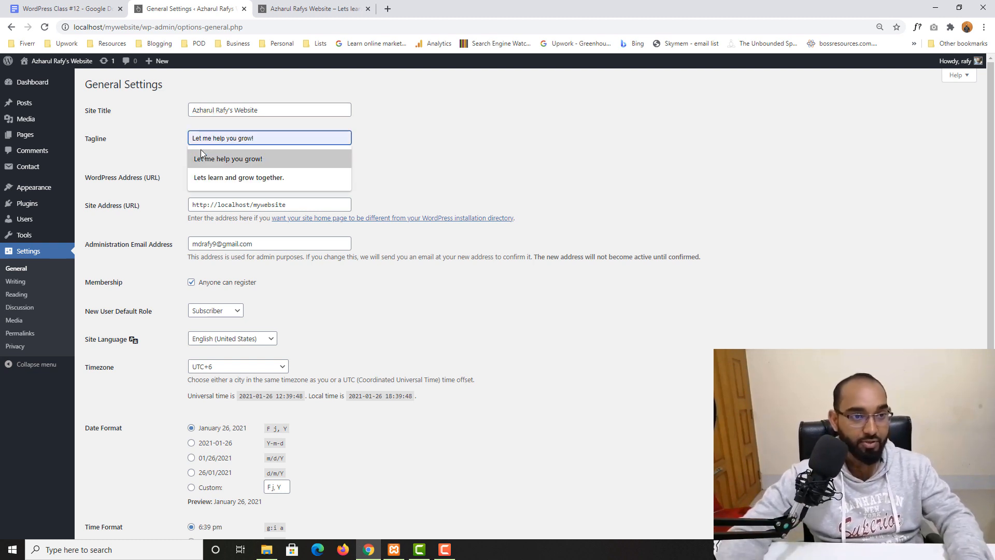
click(202, 157)
scroll(283, 151, down, 3)
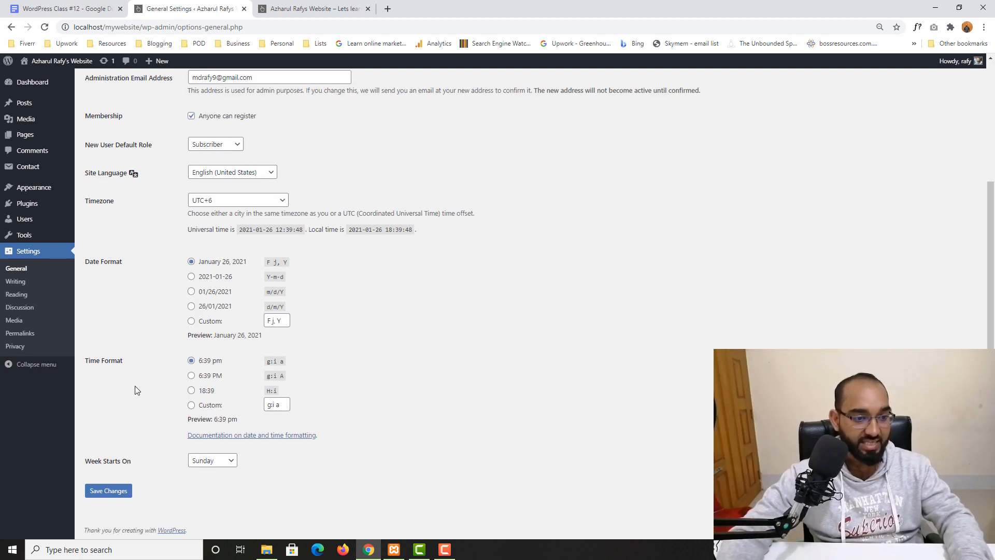
click(108, 490)
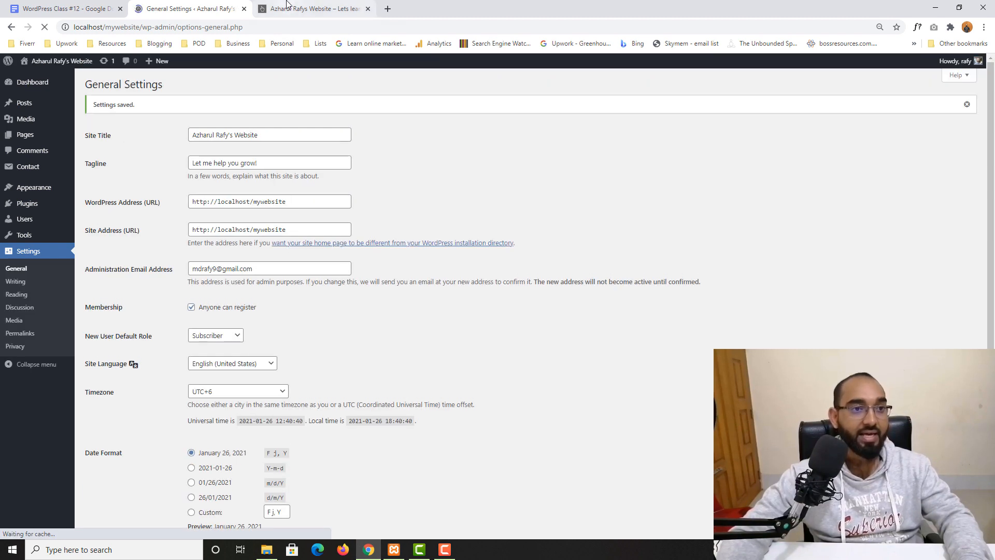
Step: Reload the live site to check its updated title and tagline, and return to General Settings
click(311, 9)
click(45, 27)
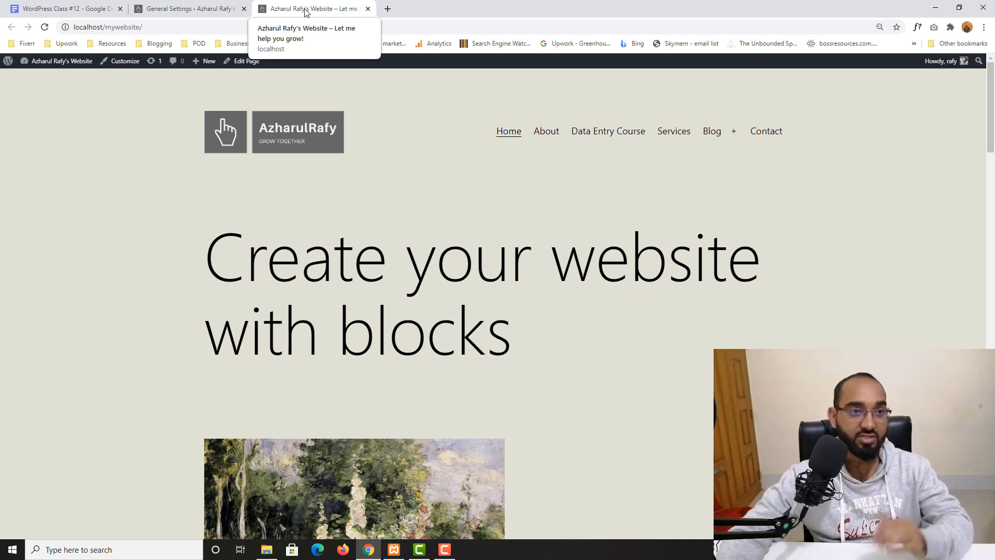
click(173, 5)
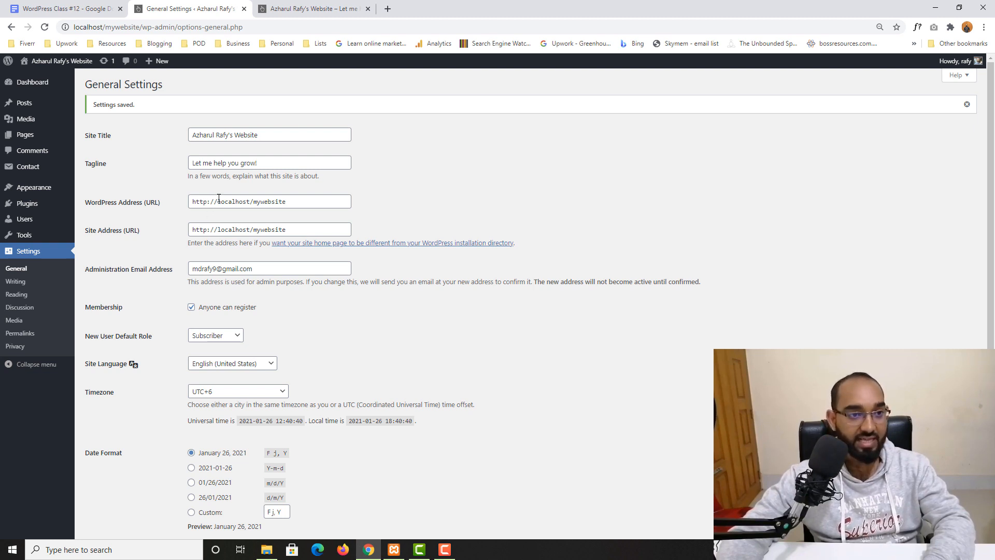
Step: Highlight the domain in the WordPress address, and open learners.world in a new tab to examine its web address
drag(217, 202, 306, 201)
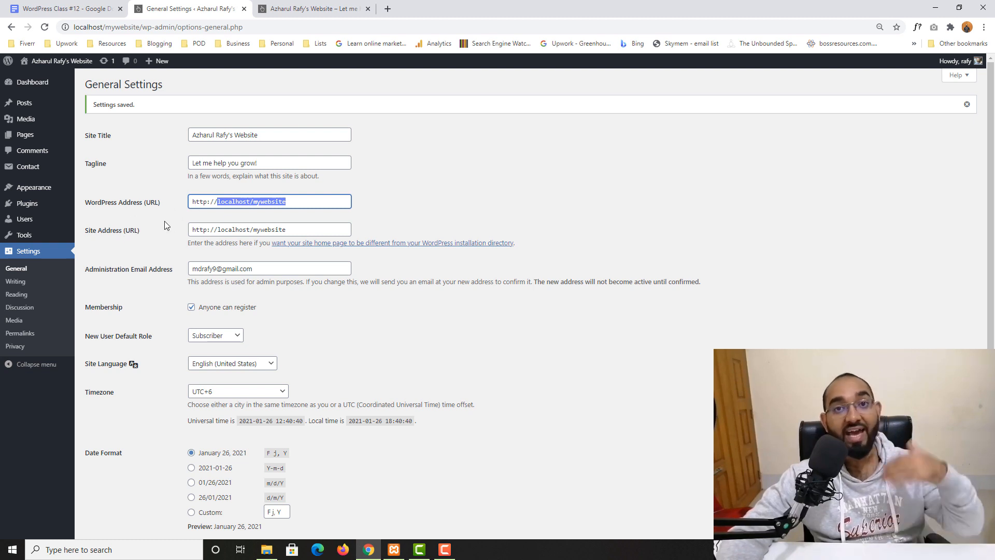
click(391, 11)
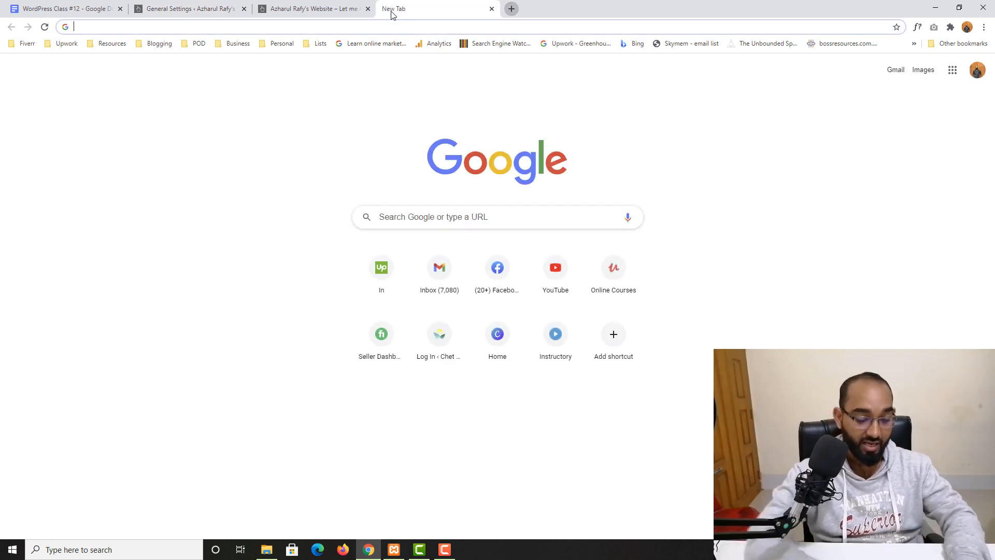
text(le)
key(Return)
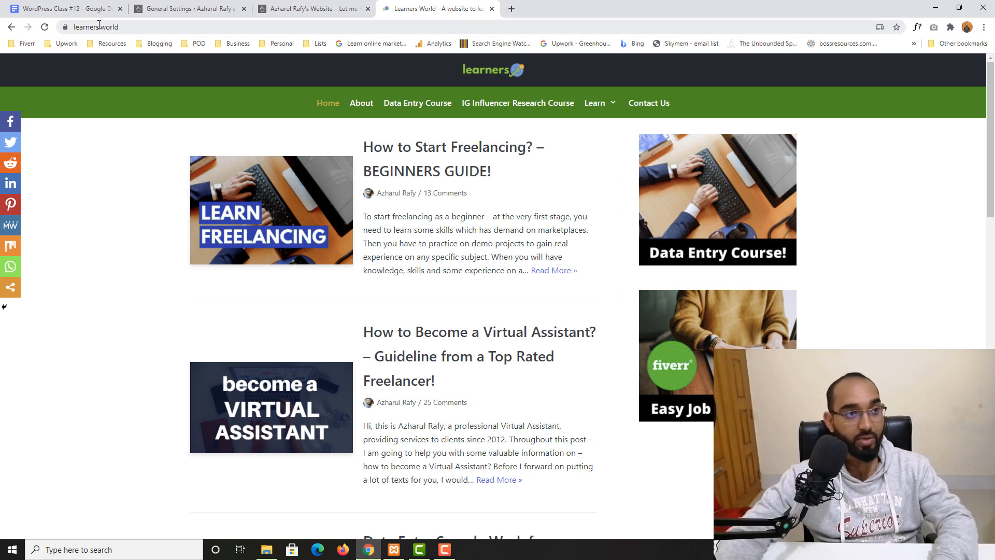
click(117, 28)
double_click(117, 28)
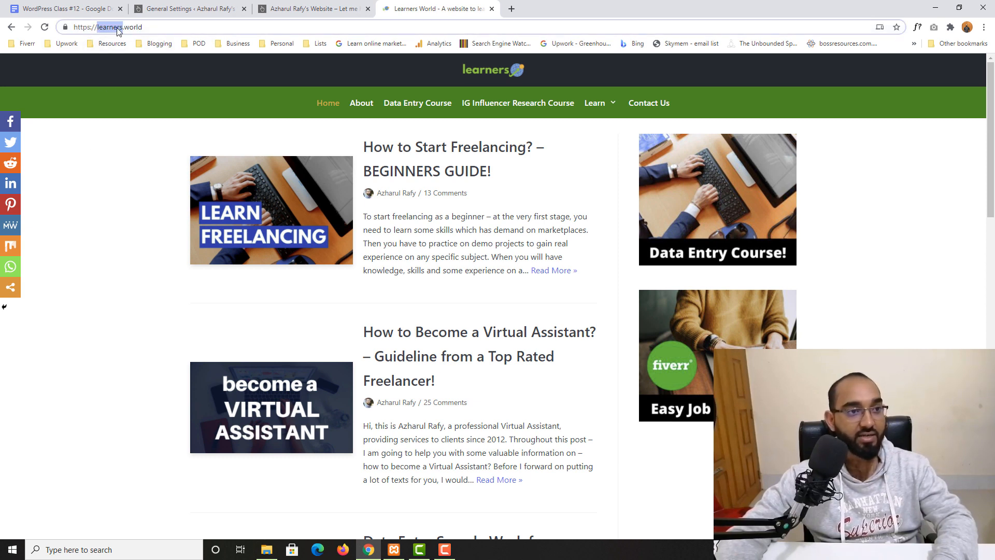
click(118, 27)
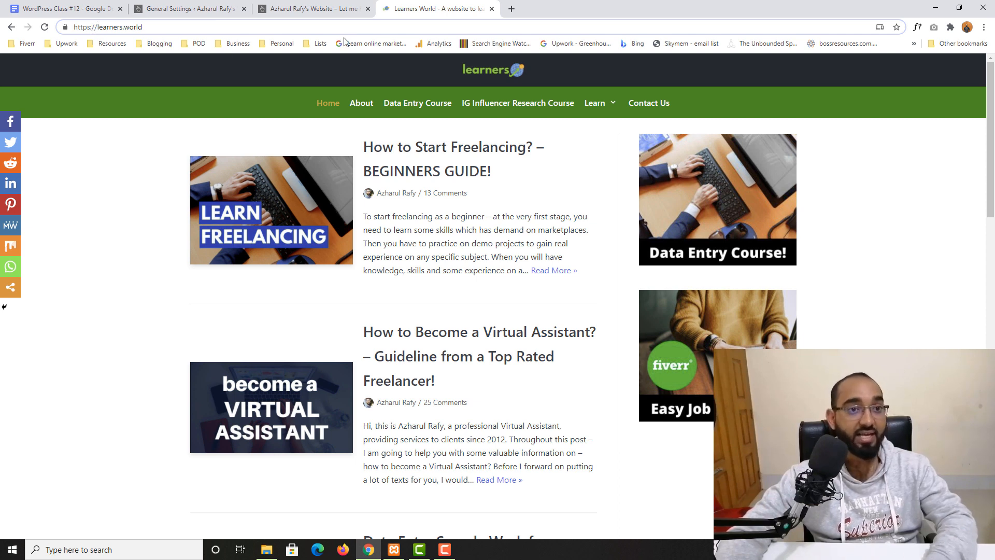
Step: View the connection security details of learners.world and skim through its home page
click(66, 27)
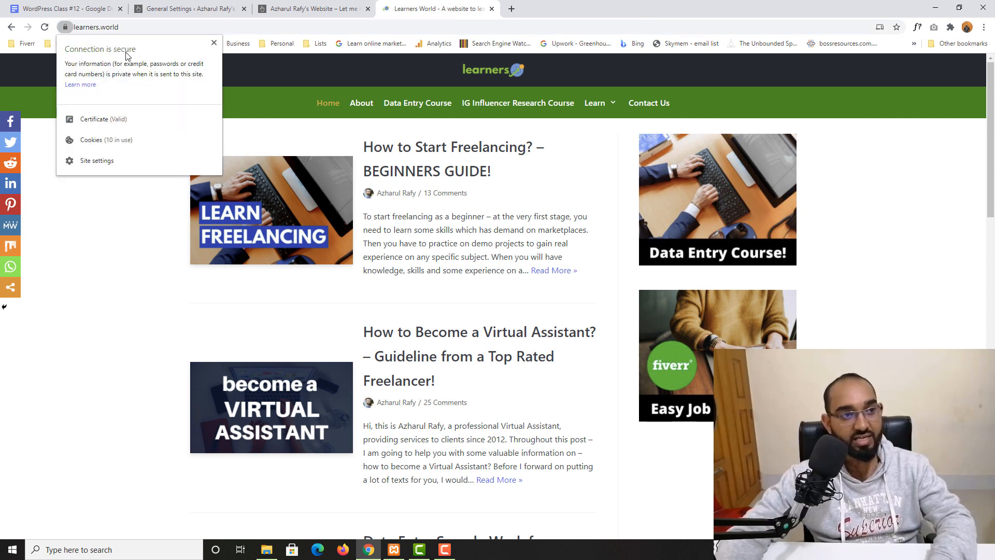
scroll(90, 339, down, 4)
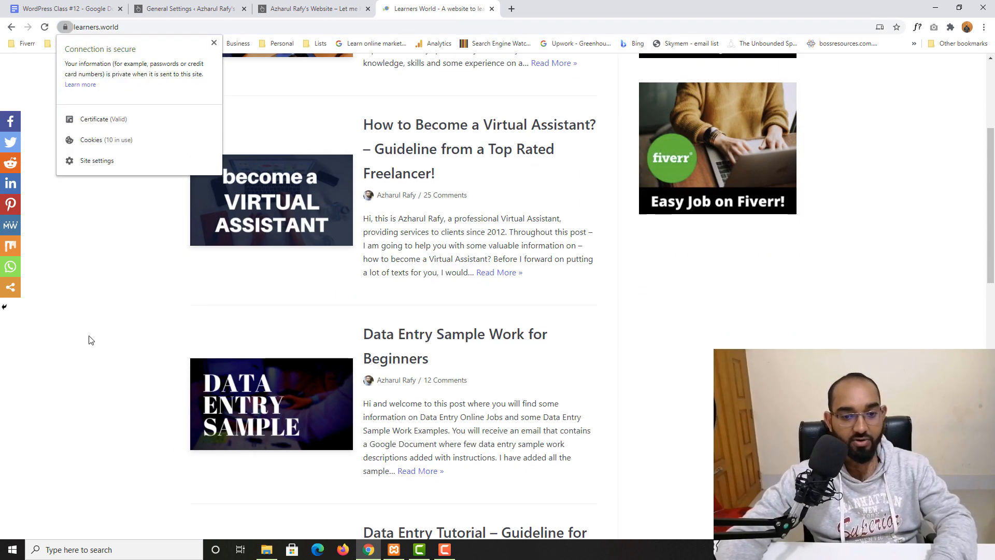
scroll(47, 354, down, 4)
scroll(83, 351, up, 8)
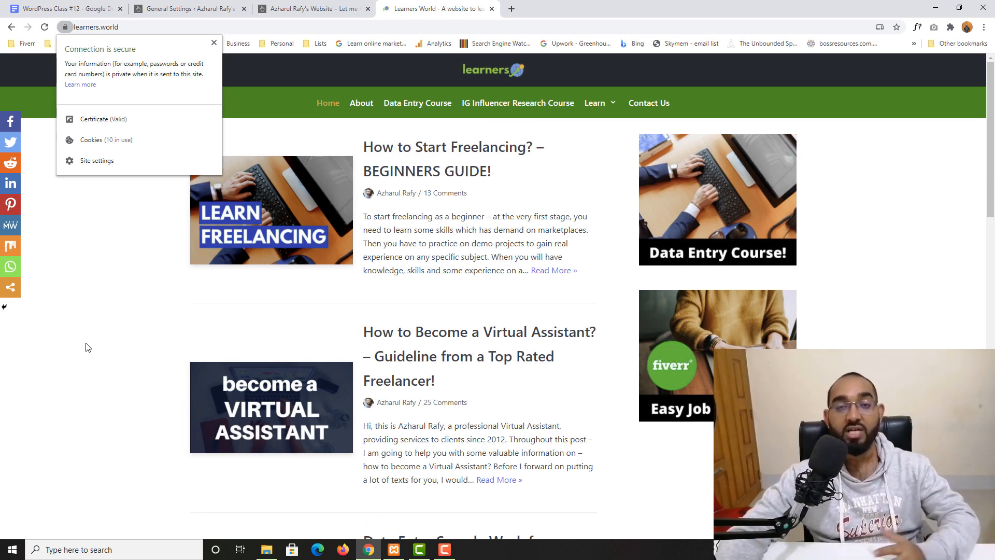
Step: View the local site's connection security details, and return to General Settings to highlight the administration email address
click(294, 14)
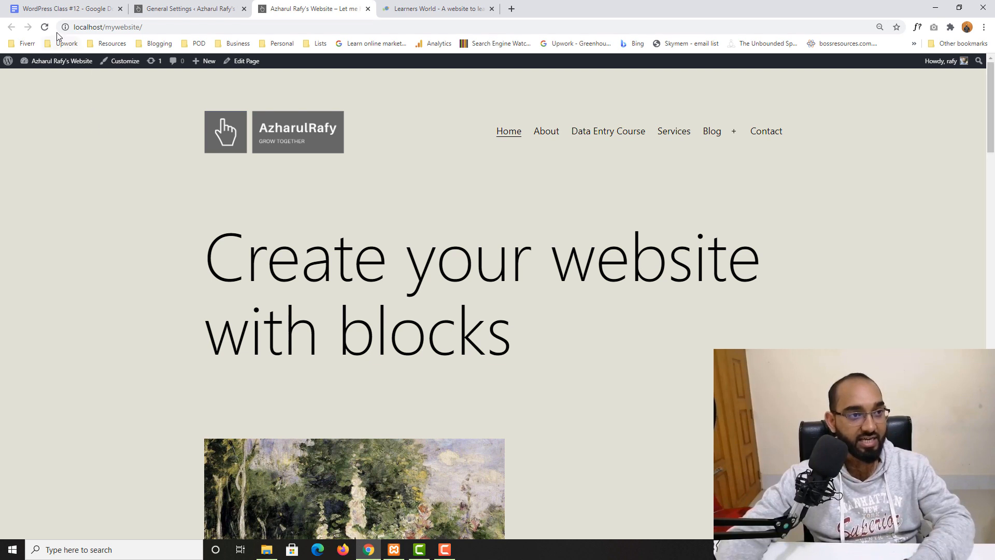
click(65, 27)
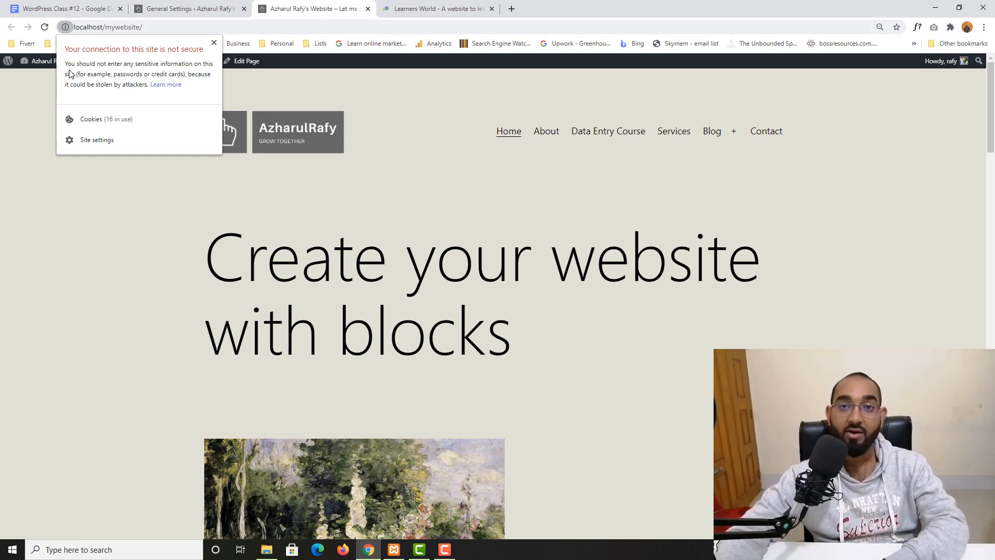
click(156, 133)
click(186, 8)
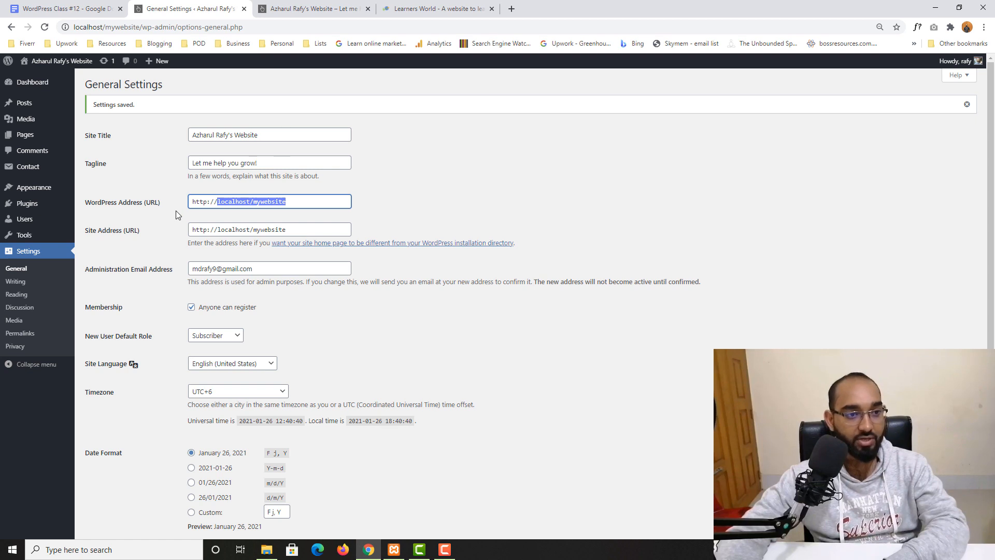
click(201, 213)
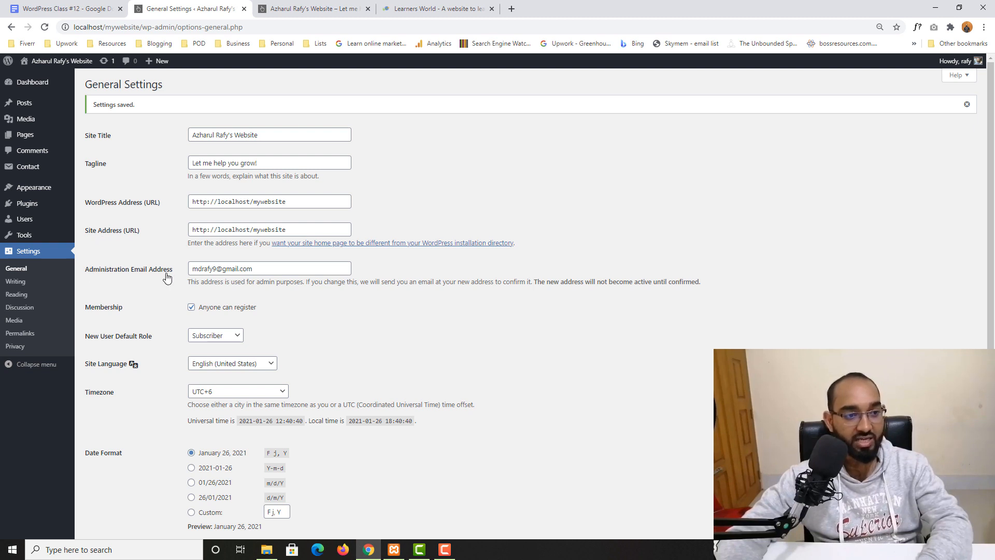
drag(266, 269, 188, 272)
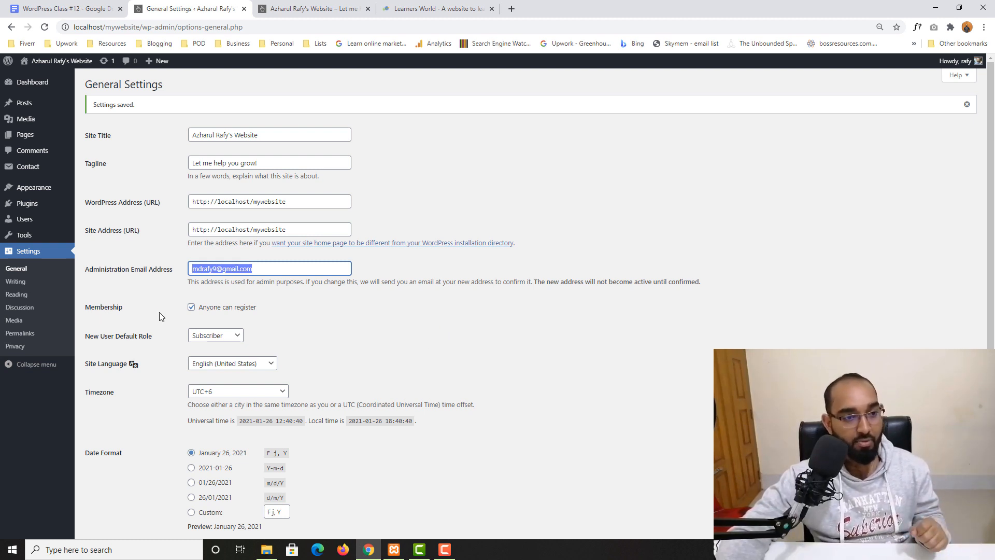
Step: Open localhost/mywebsite/wp-admin in an incognito window and view the site's user registration form
scroll(338, 300, down, 1)
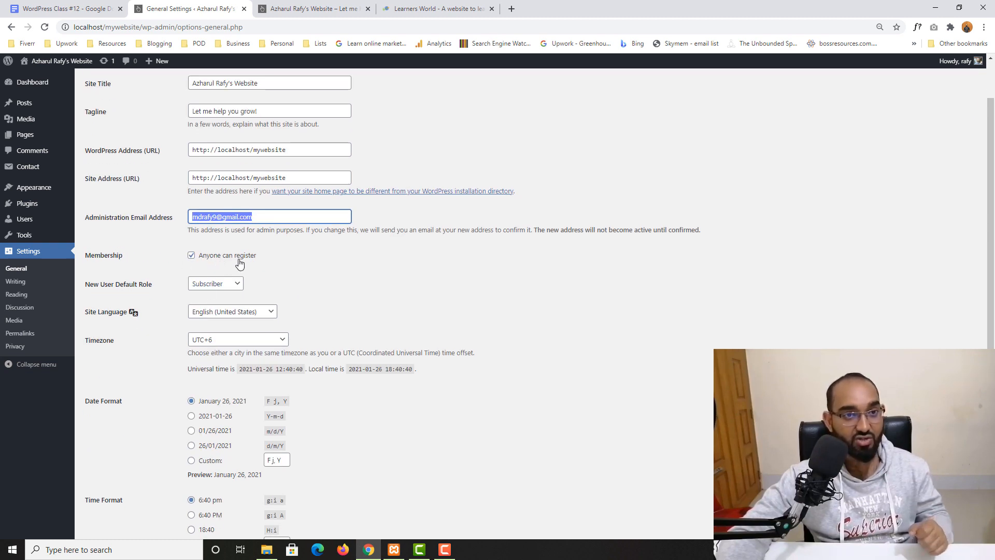
click(984, 27)
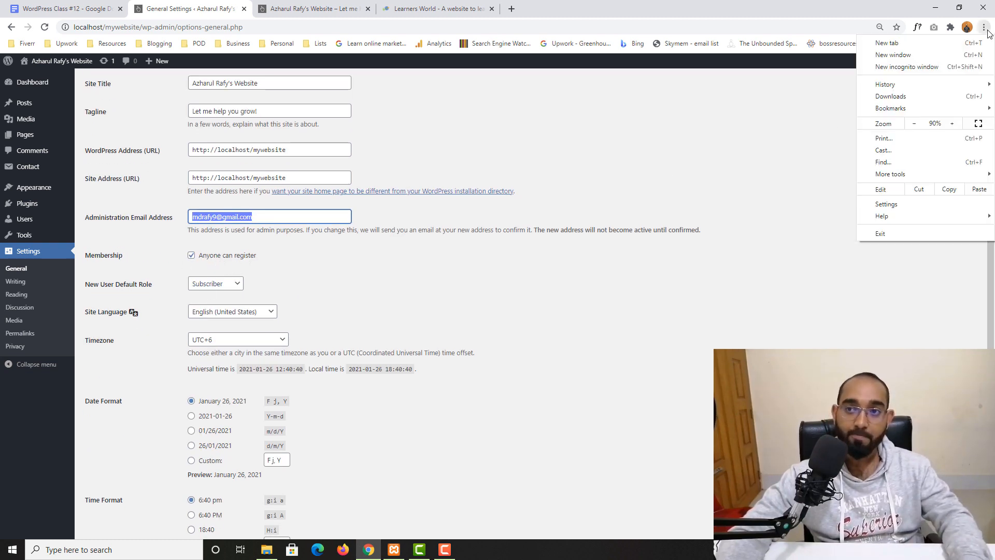
click(900, 66)
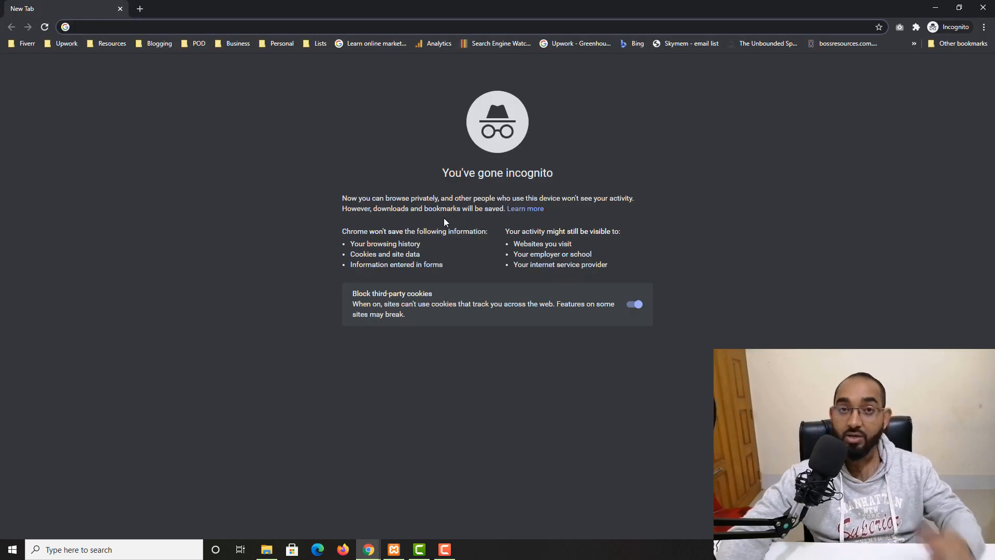
text(localhost/mywebsite)
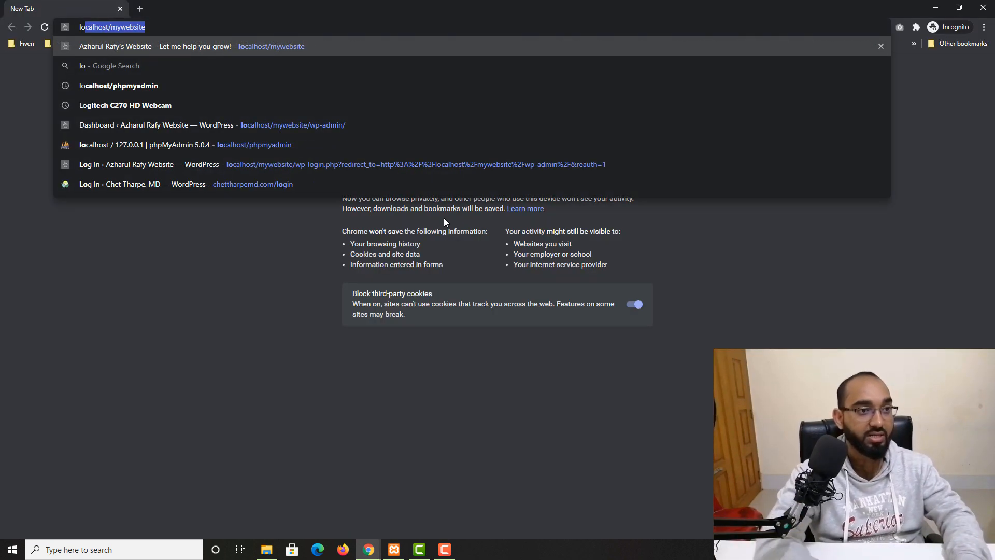
key(Right)
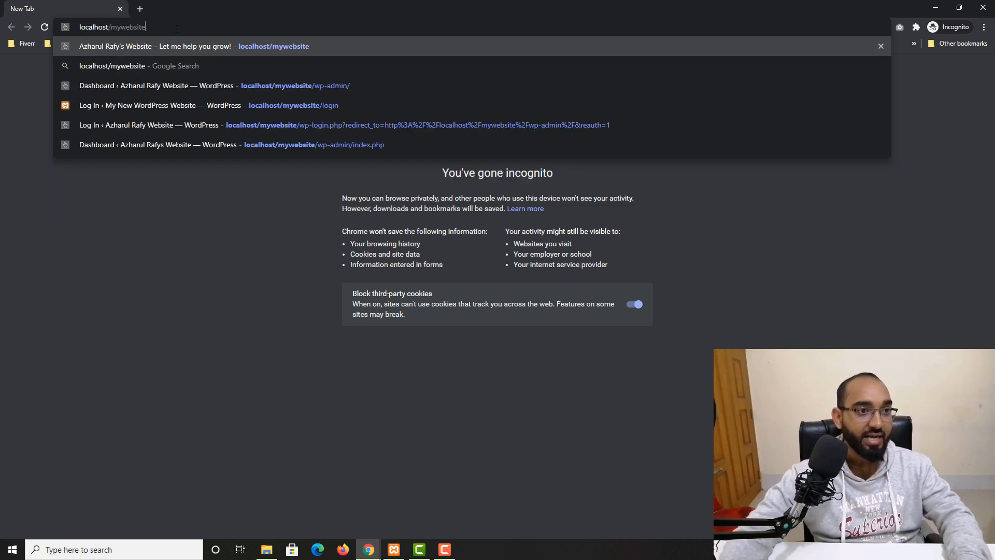
text(/)
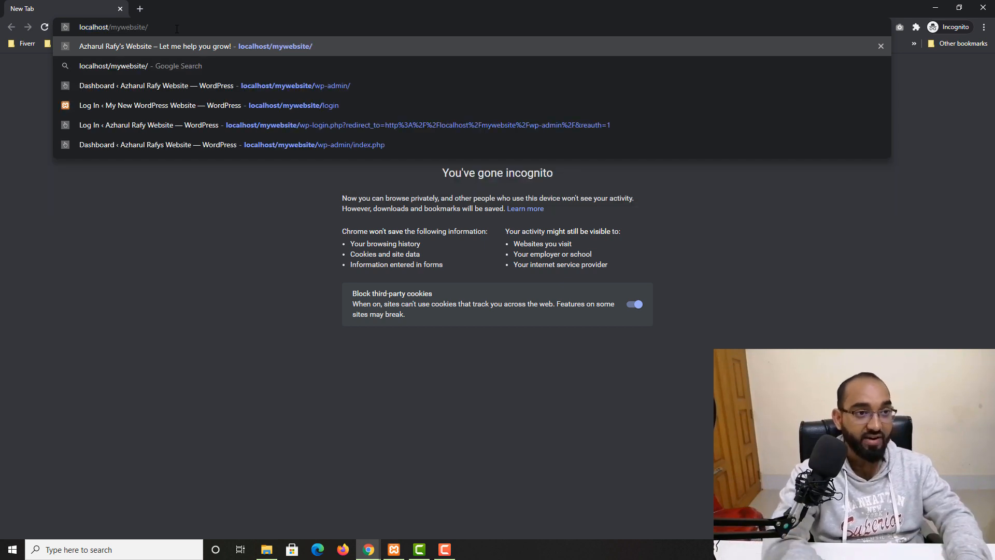
text(wp)
key(Return)
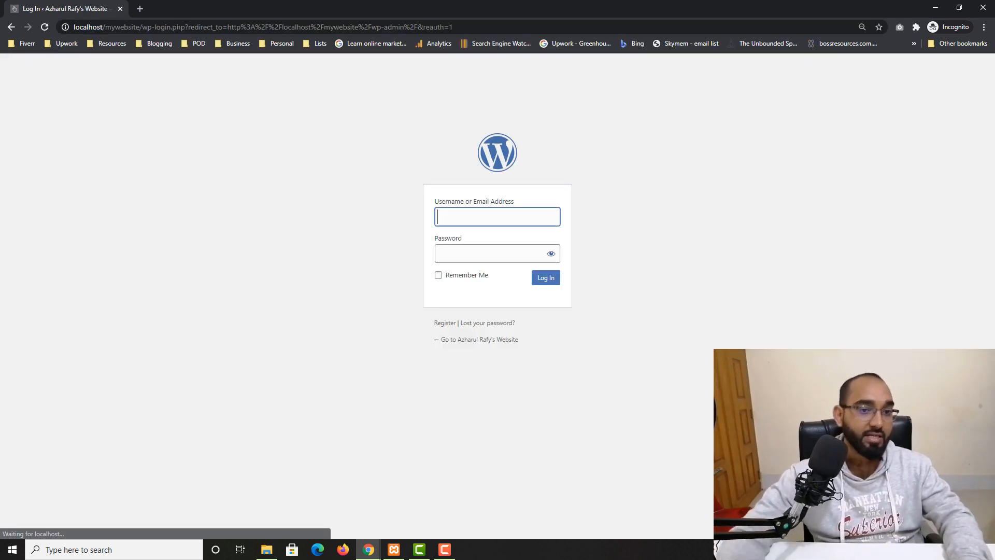
click(444, 324)
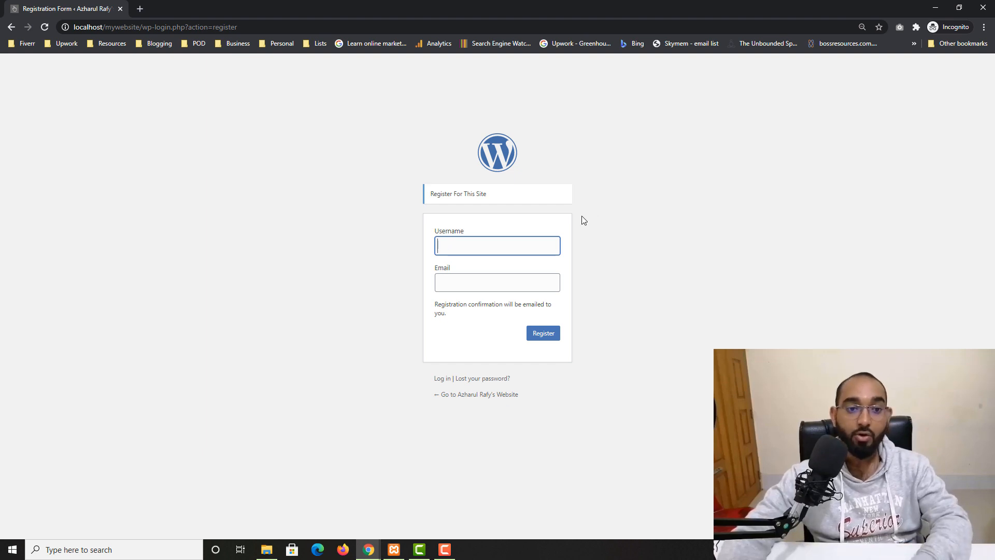
Step: Close the incognito window and turn off the "Anyone can register" membership option
click(983, 8)
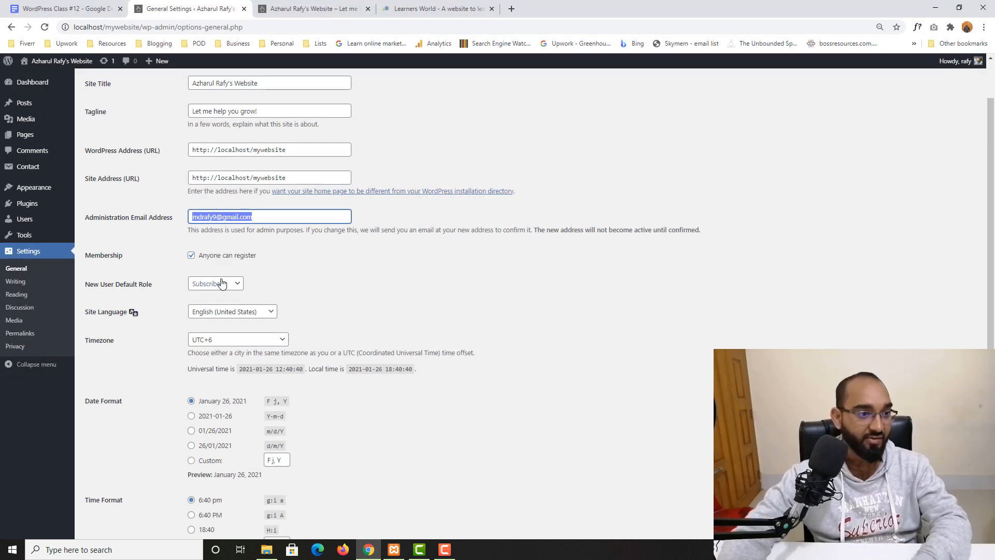
click(260, 282)
click(192, 255)
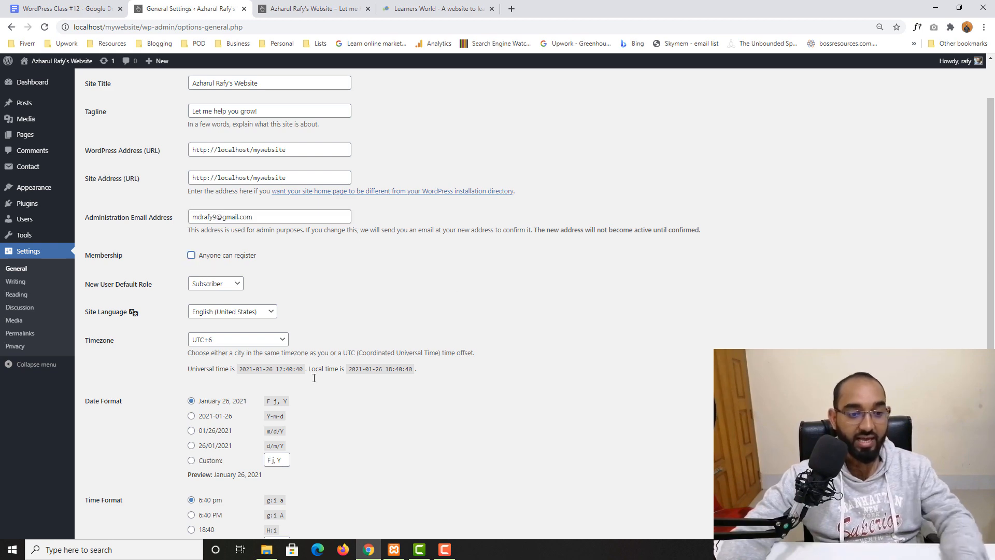
Step: Save the General Settings with open registration turned off
scroll(159, 469, down, 3)
click(128, 490)
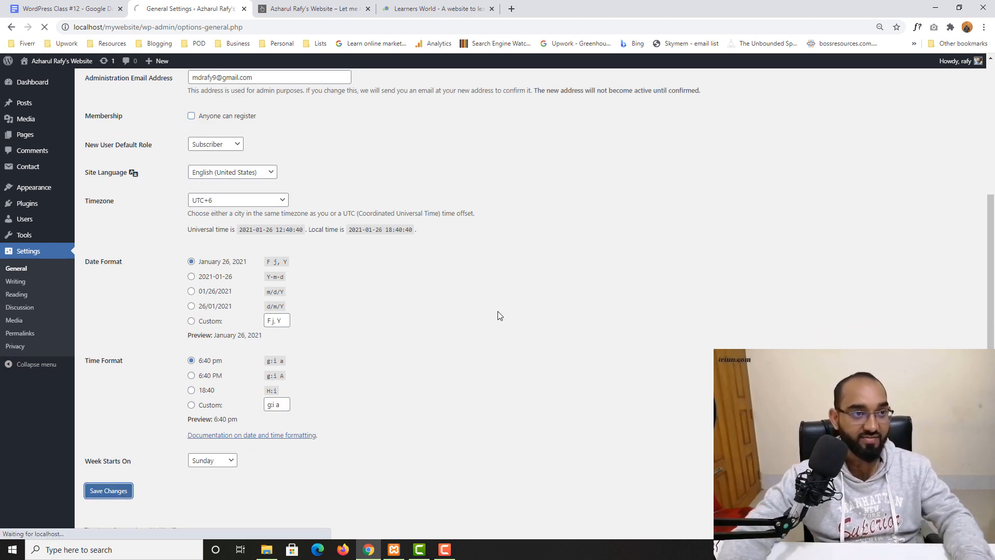
Step: Load localhost/mywebsite/wp-admin in a new incognito window, check the login form for a registration option, and close the window
click(983, 27)
click(911, 70)
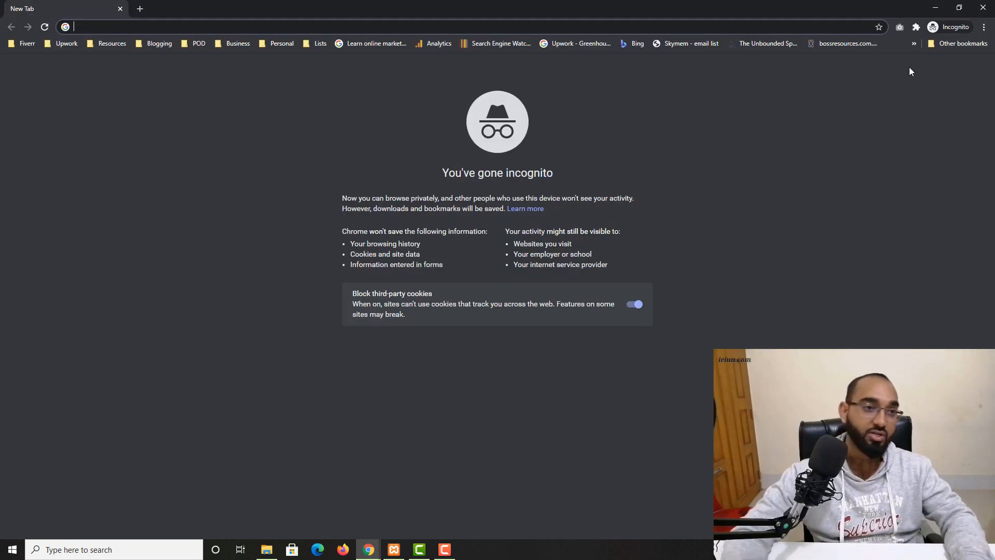
text(localhost/mywebsite/wp-admin/)
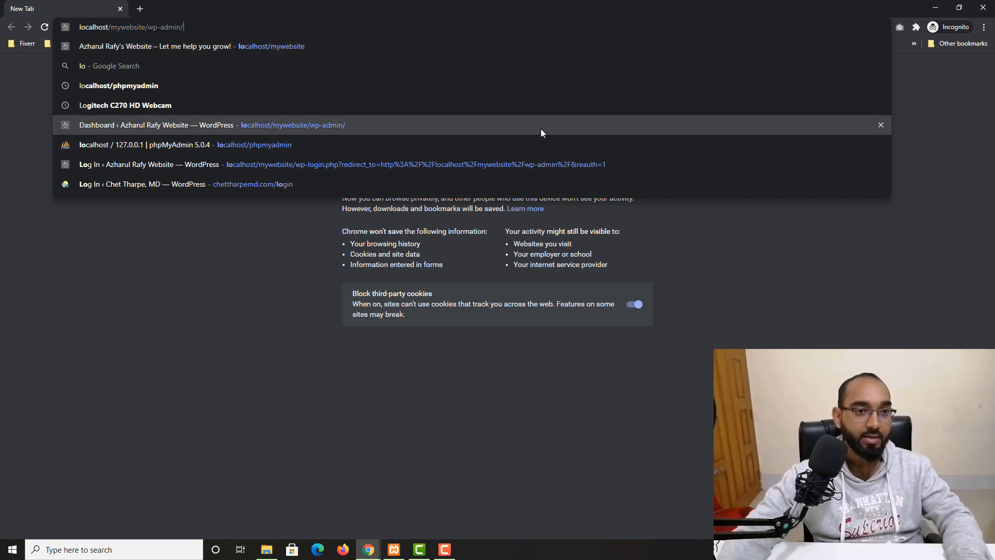
click(540, 129)
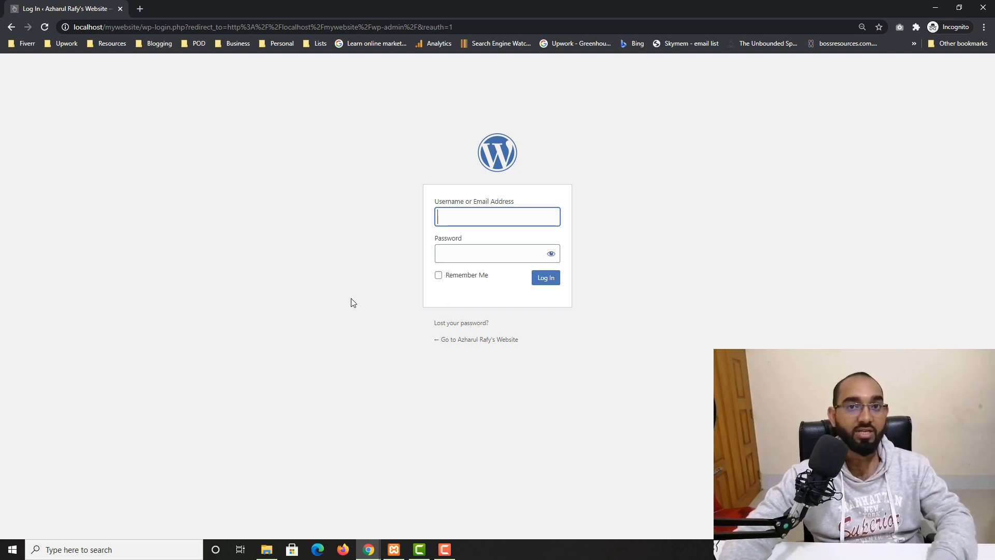
click(983, 7)
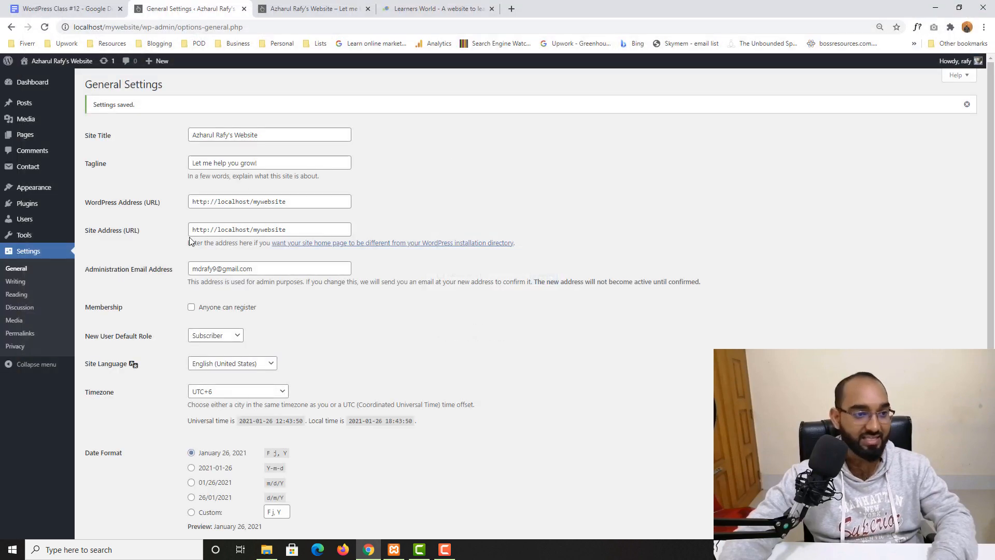
Step: Turn on "Anyone can register" and set the New User Default Role to Editor
click(192, 308)
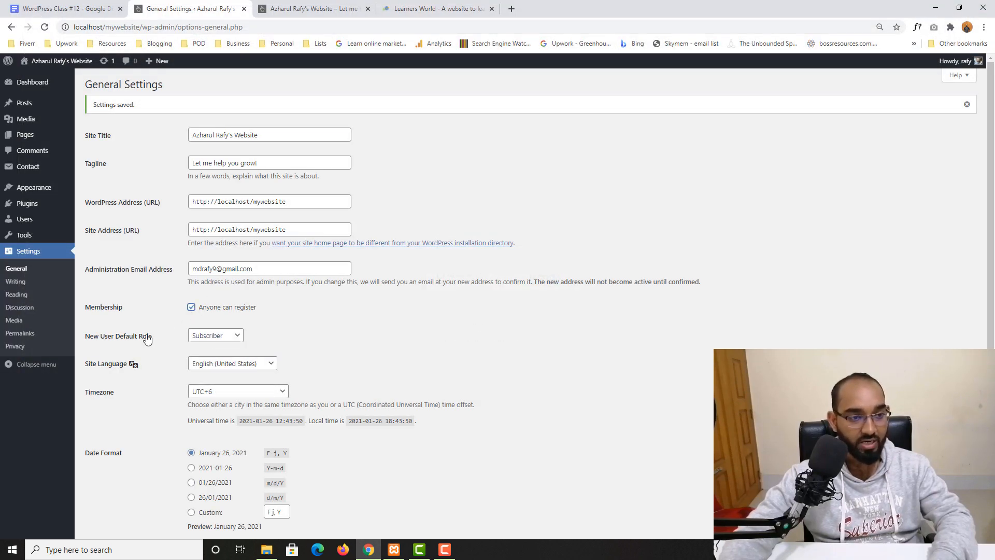
click(227, 340)
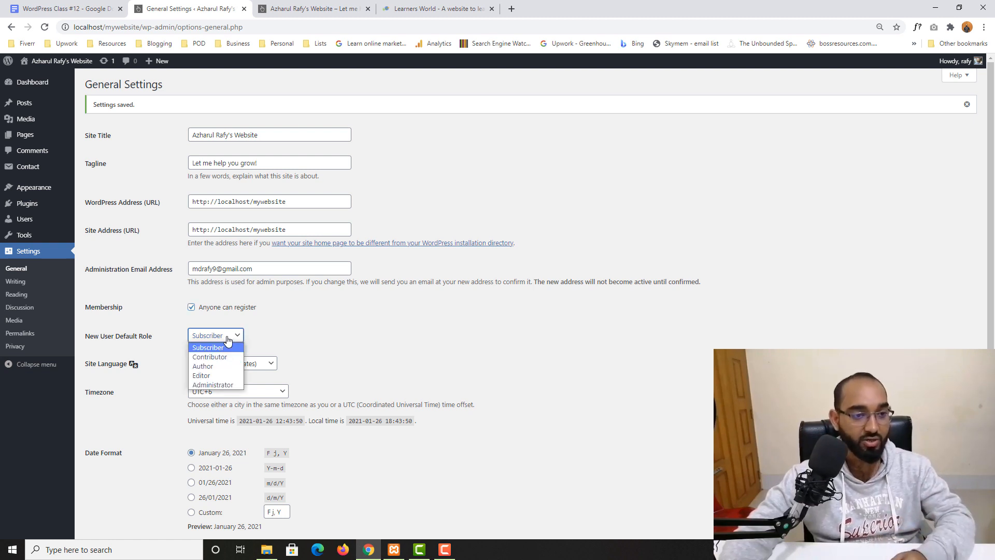
click(202, 375)
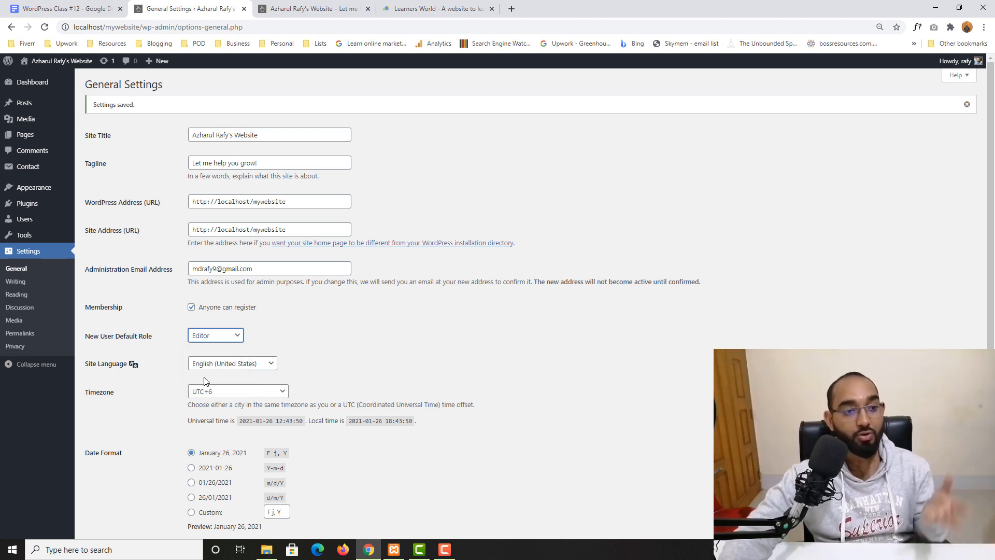
click(201, 342)
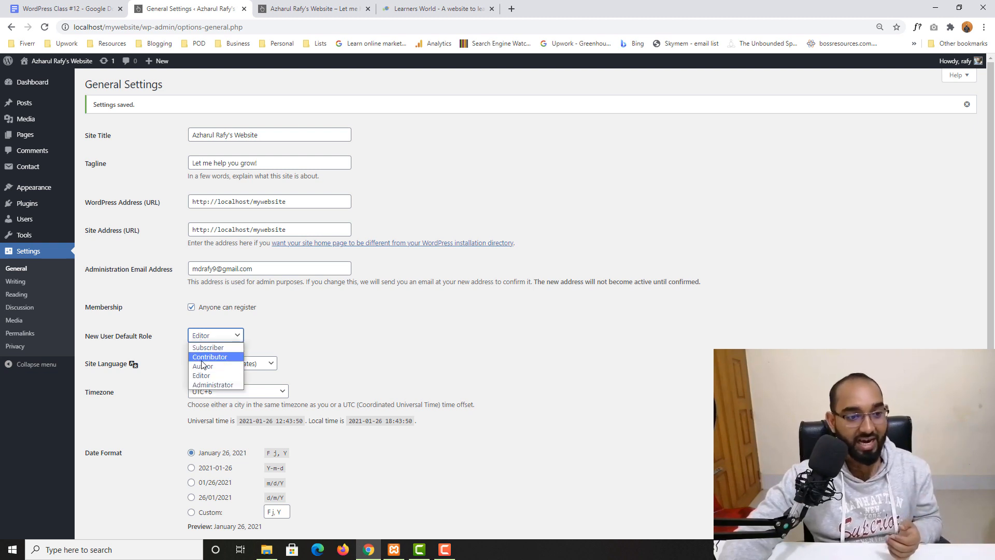
click(210, 377)
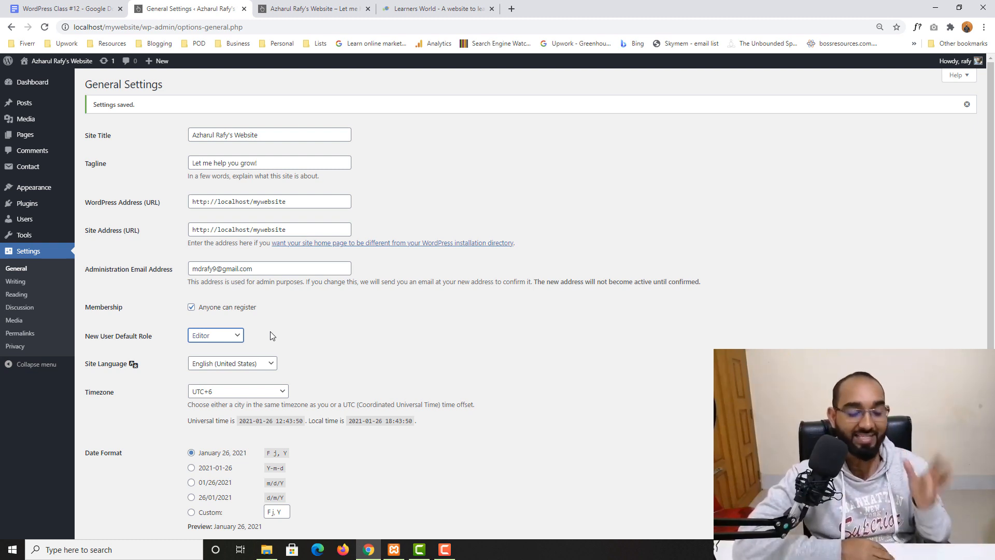
Step: Set the New User Default Role to Subscriber and review the other available roles
click(231, 335)
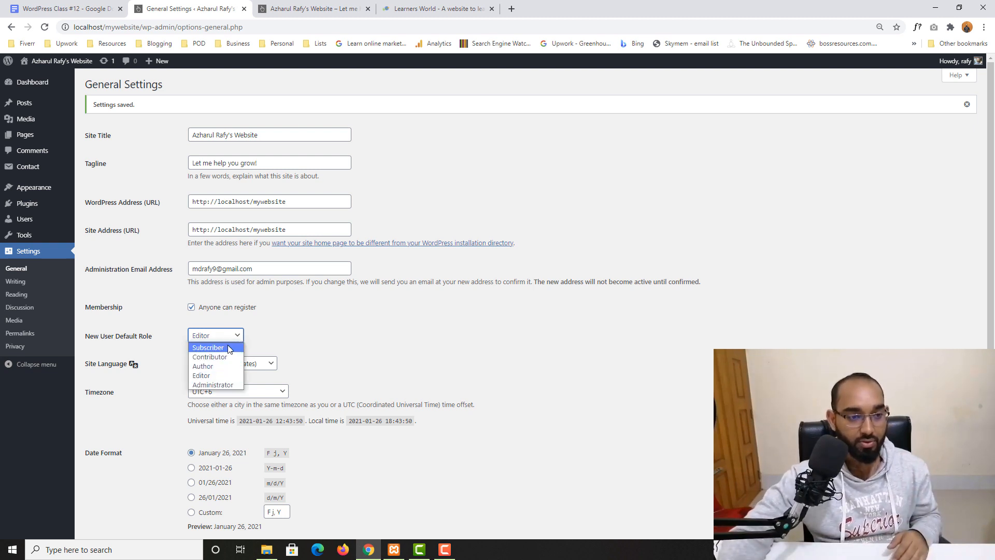
click(228, 347)
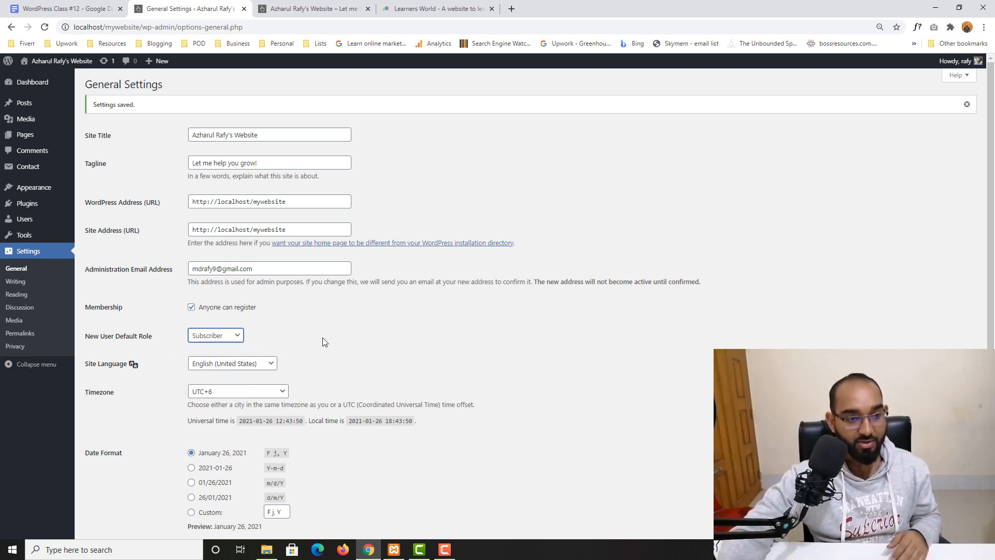
scroll(334, 330, down, 1)
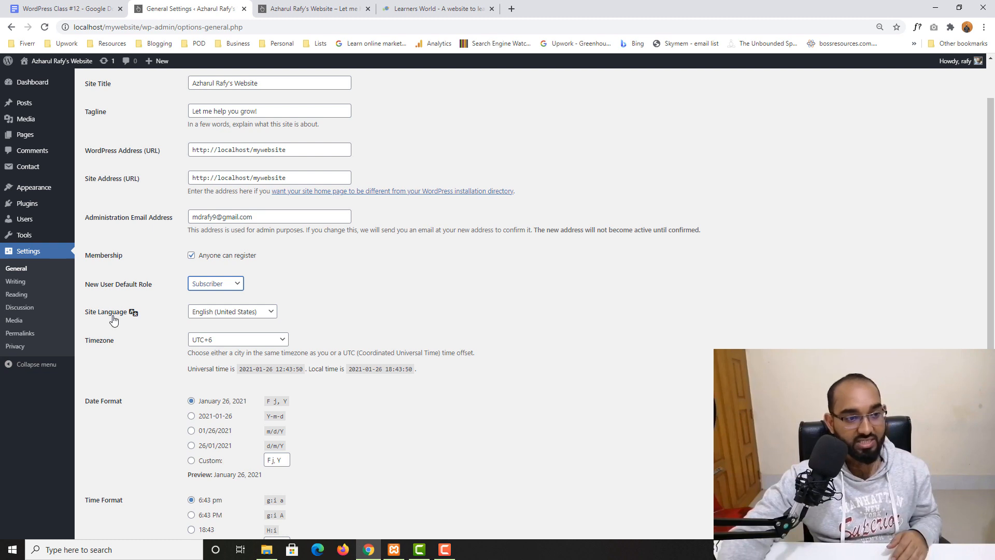
click(216, 290)
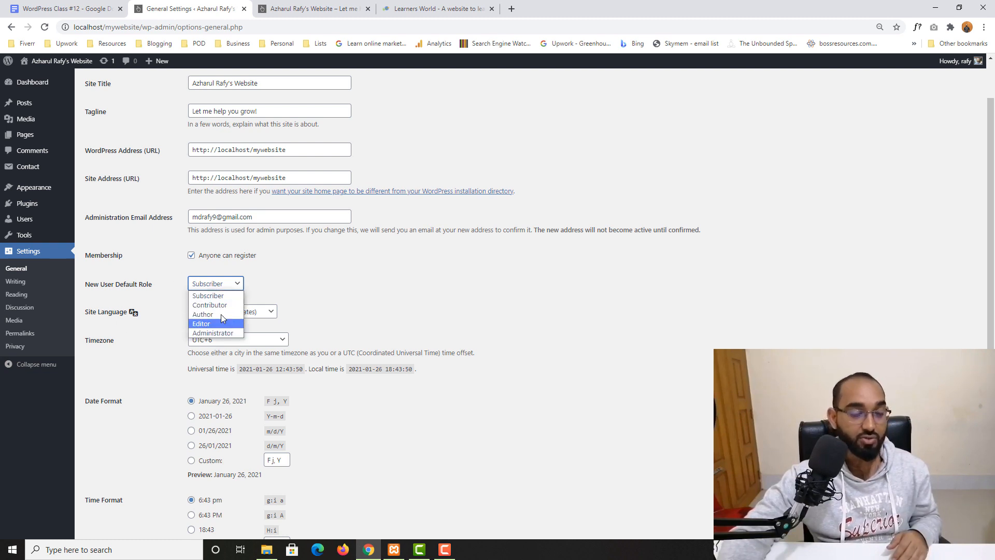
click(153, 301)
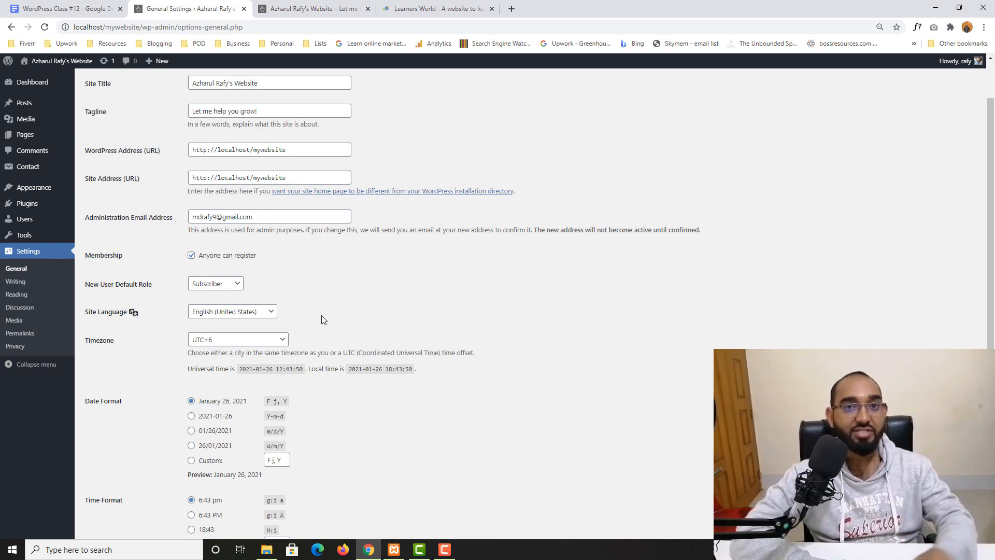
Step: Set the Site Language to Deutsch and save the settings
click(262, 310)
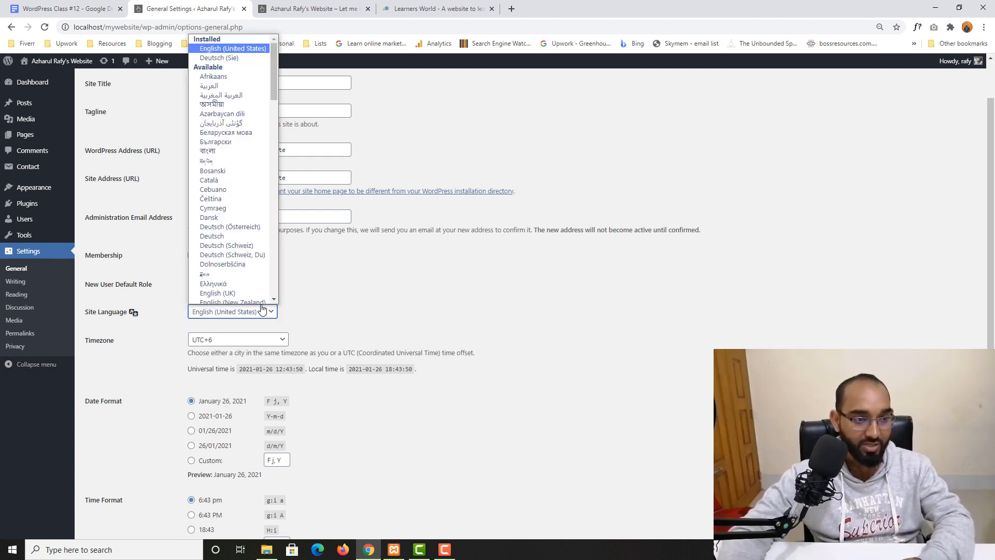
scroll(256, 233, down, 1)
click(243, 223)
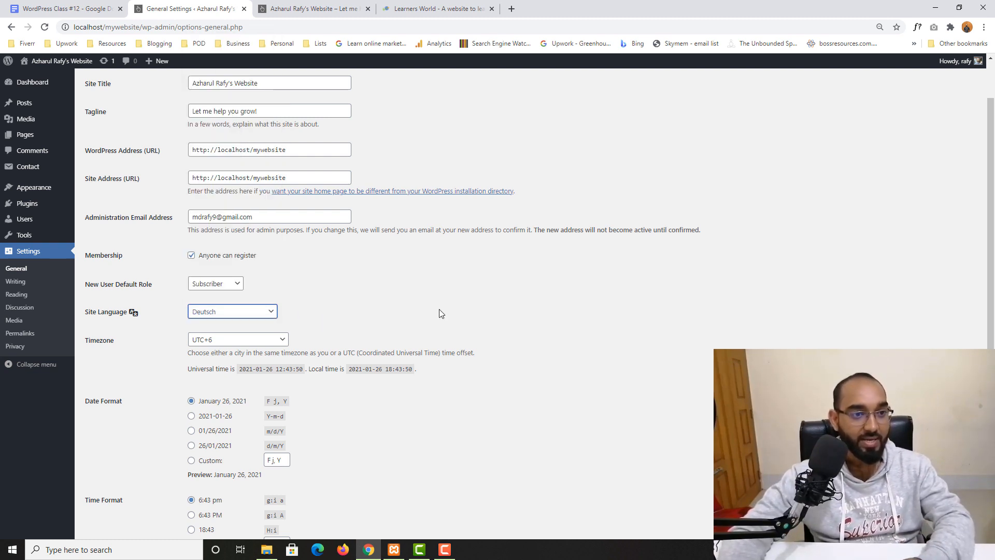
scroll(441, 313, down, 3)
click(109, 491)
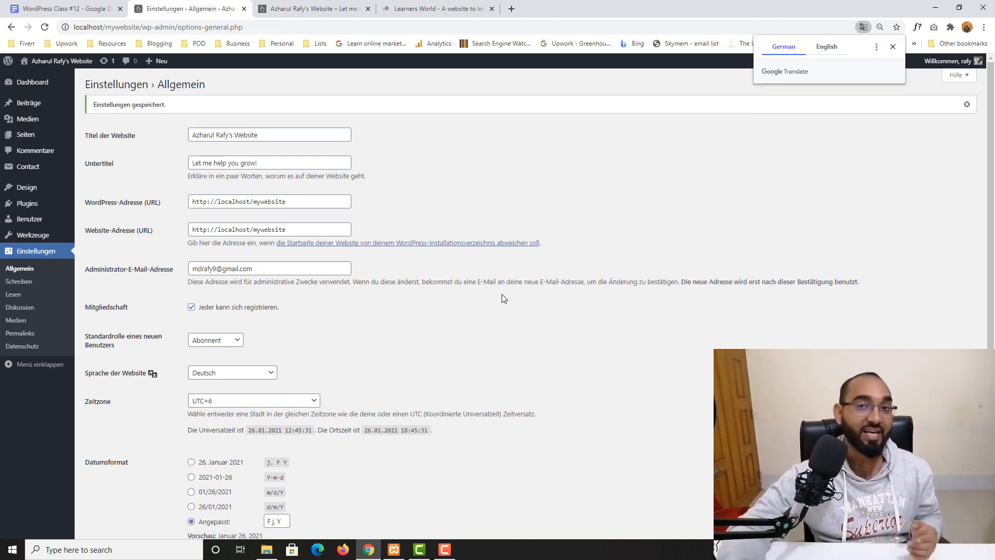
Step: Dismiss the translation popup and look through the German version of the General Settings page
click(162, 117)
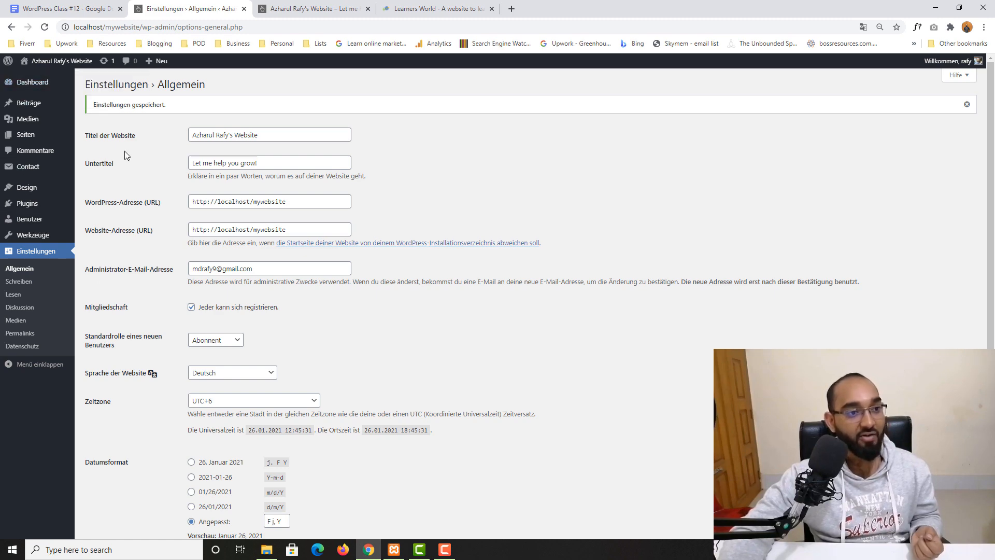
scroll(134, 359, down, 4)
scroll(118, 406, up, 4)
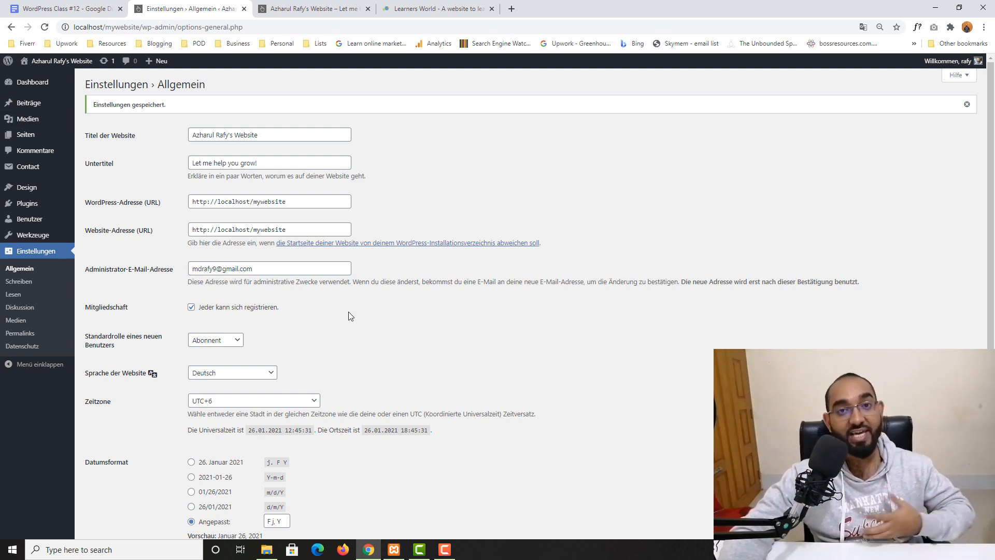
Step: Set the site language back to English (United States) and save the settings
scroll(362, 316, down, 2)
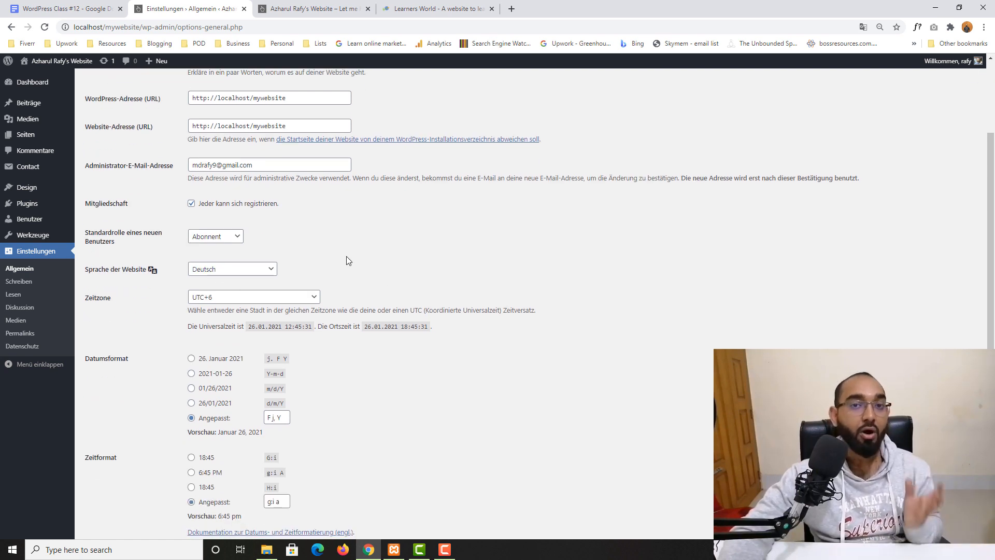
click(216, 268)
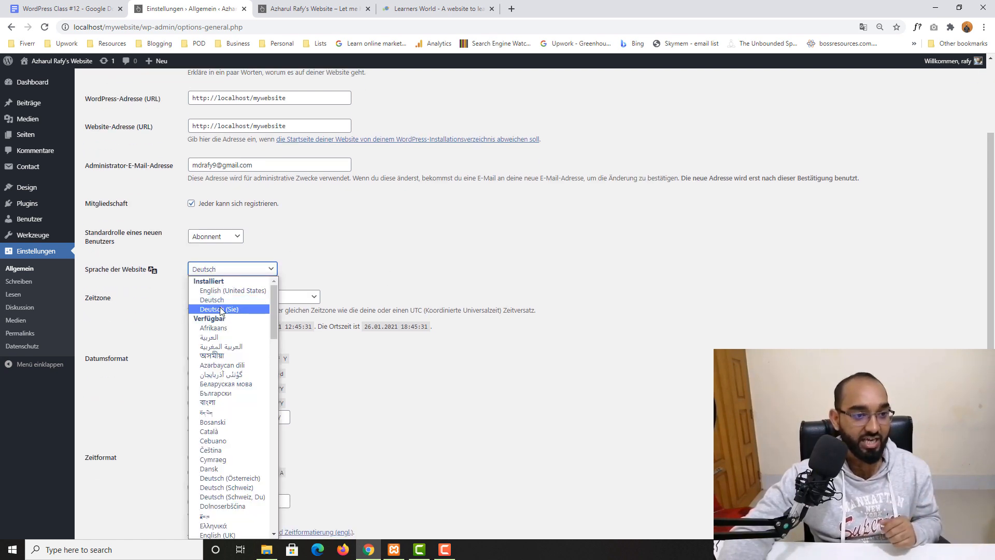
click(219, 289)
scroll(408, 265, down, 2)
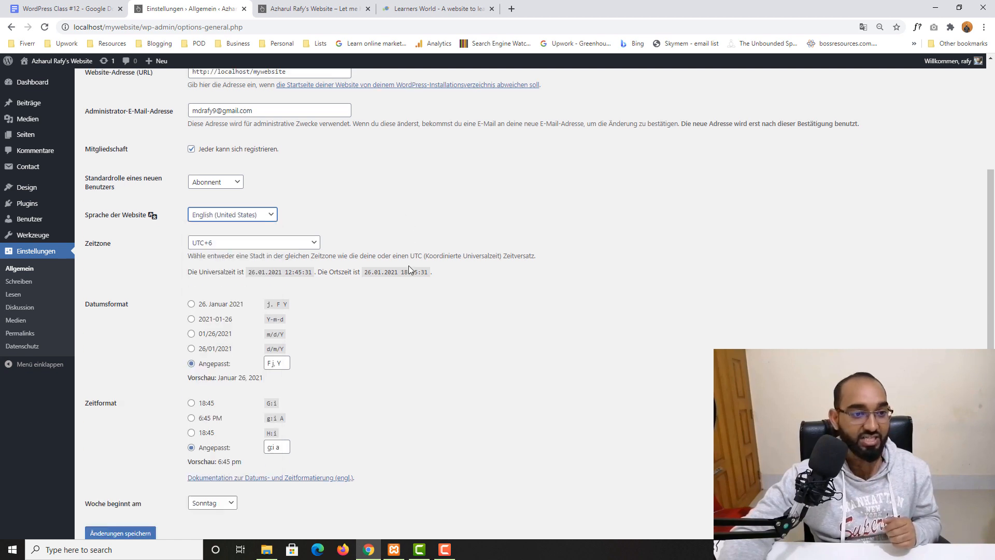
click(130, 498)
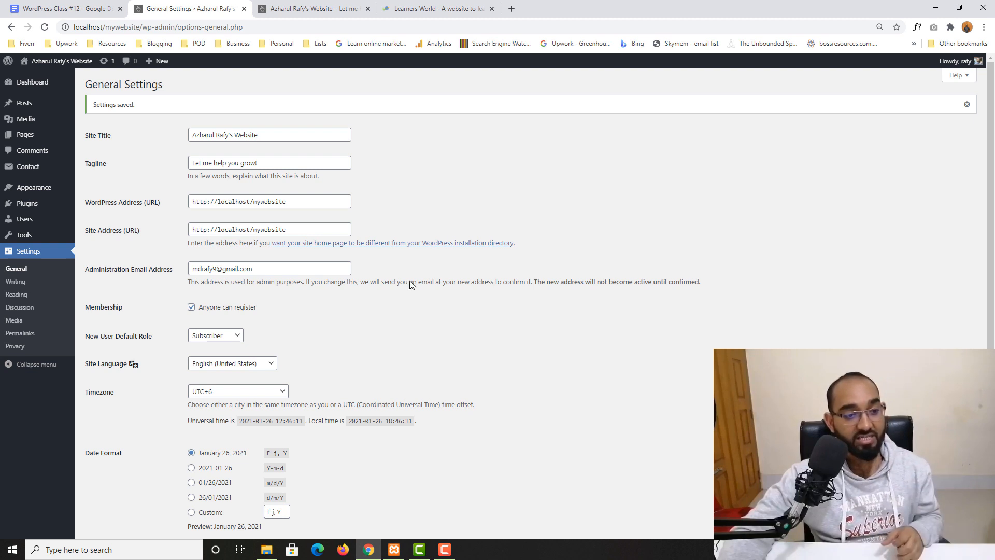
Step: Look through the available site languages and the timezone options without changing either setting
click(224, 365)
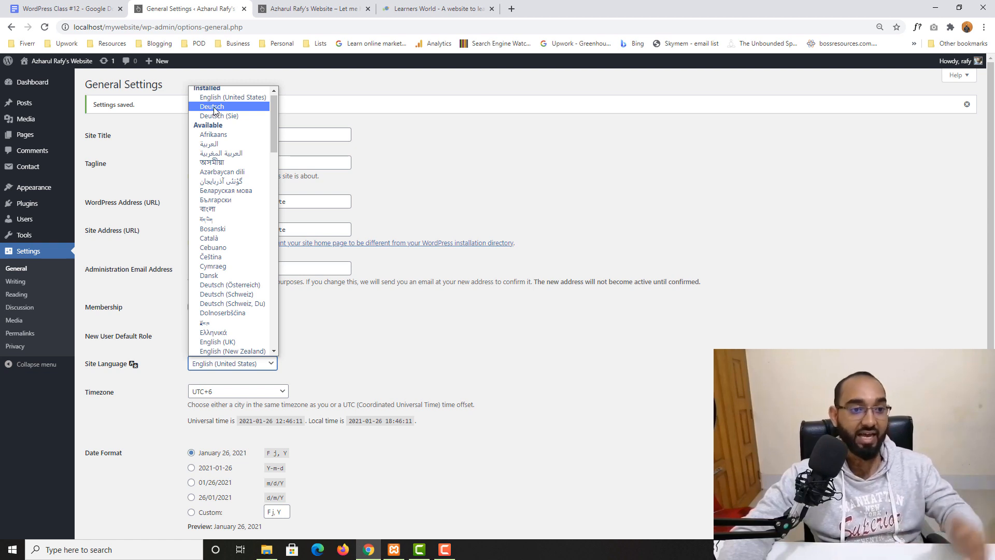
click(394, 330)
scroll(450, 323, down, 2)
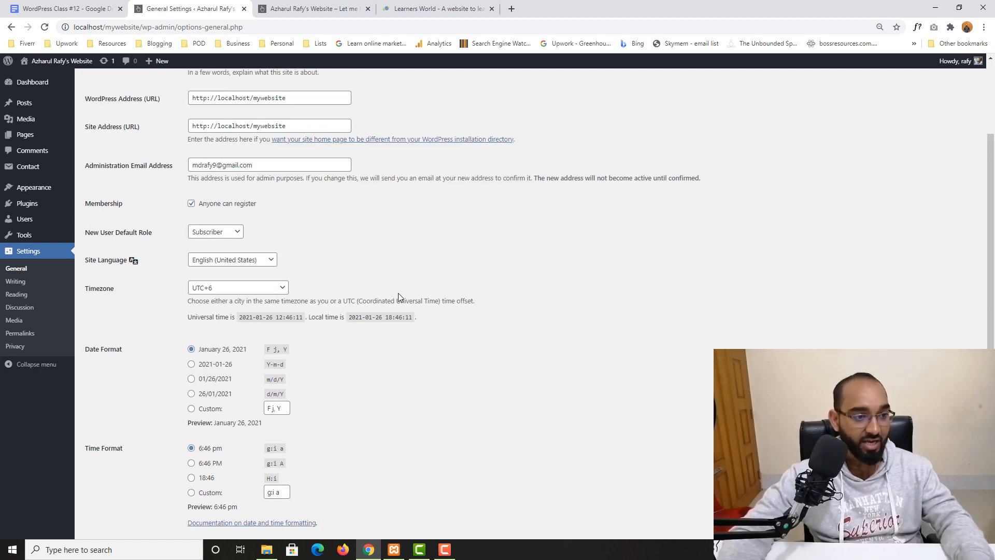
click(207, 260)
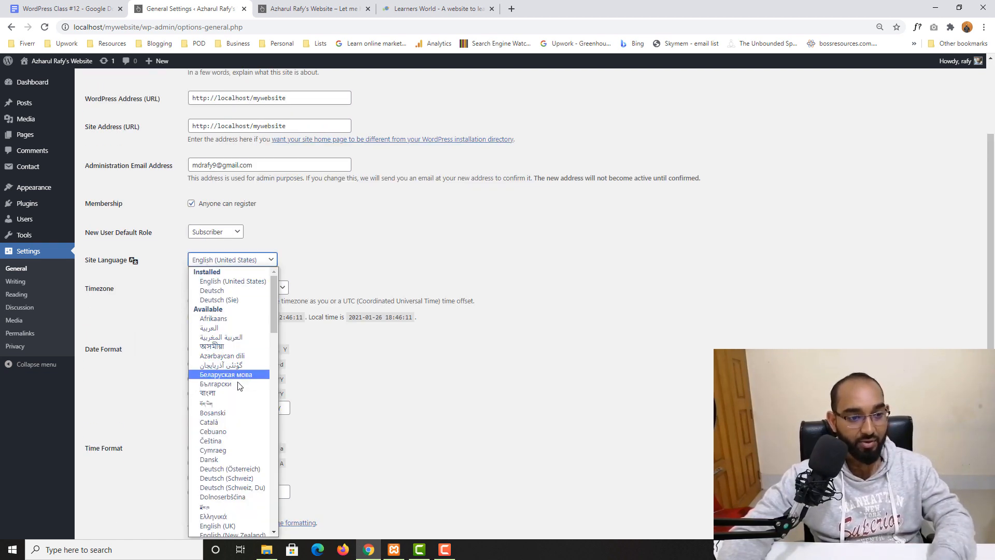
scroll(244, 373, down, 3)
scroll(238, 363, up, 3)
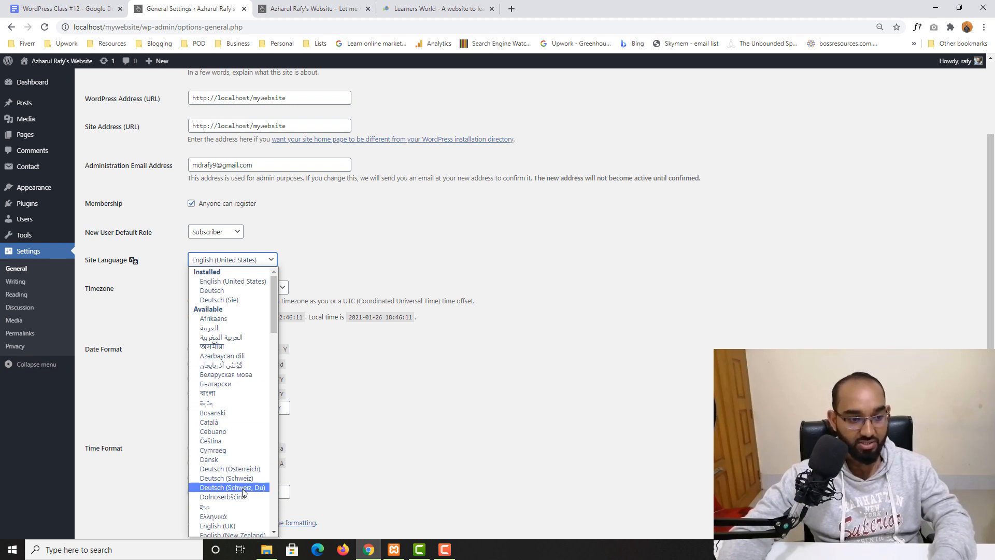
scroll(244, 484, down, 4)
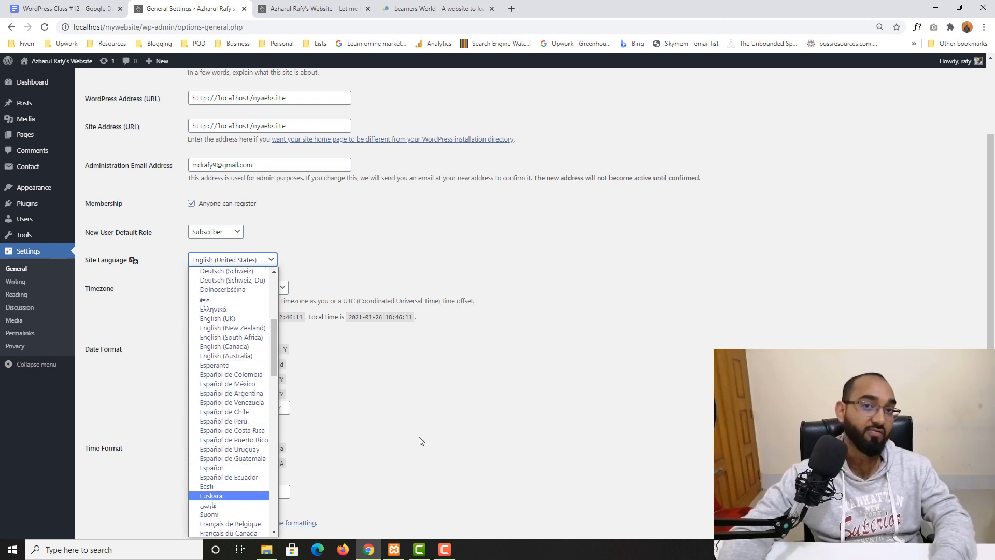
click(426, 397)
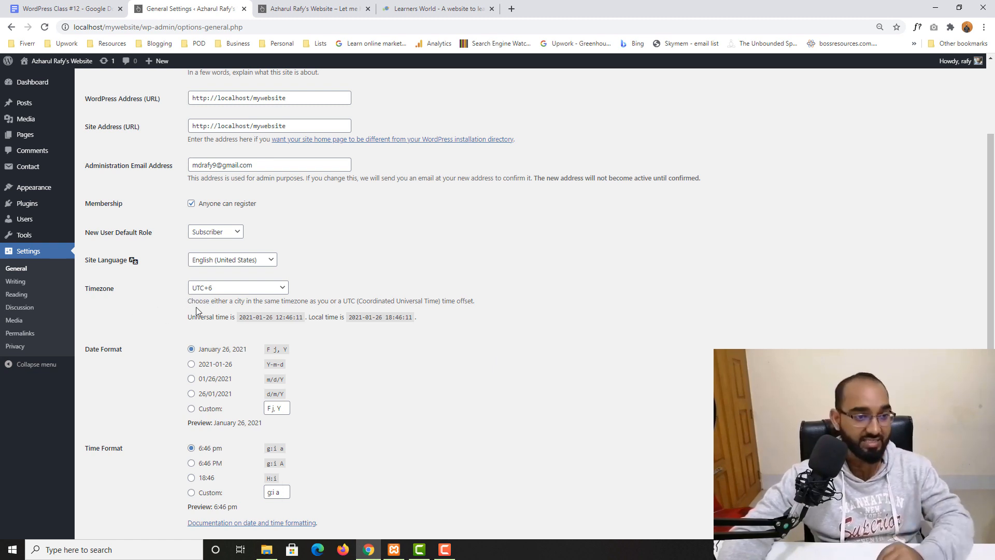
click(204, 291)
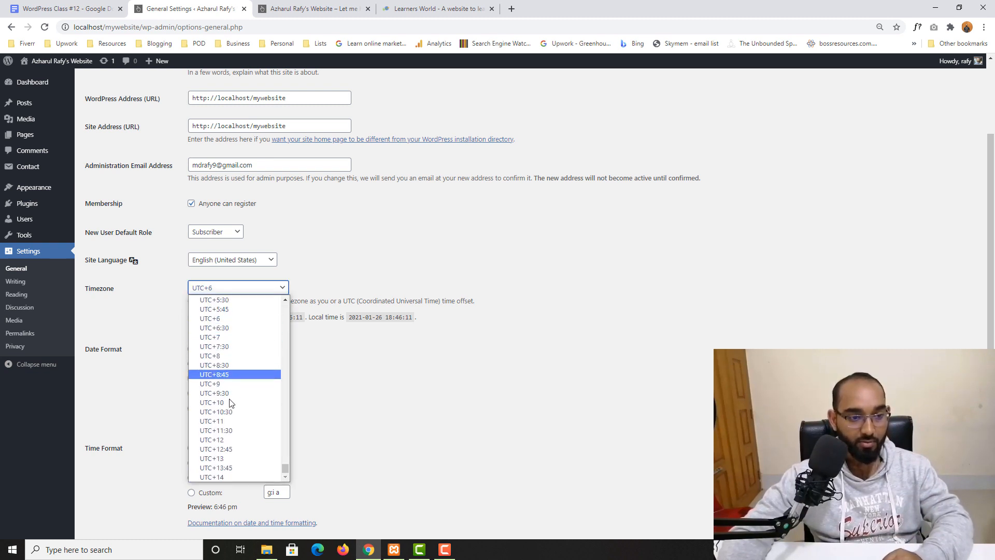
click(390, 283)
Step: Try the 01/26/2021 date format and switch back to the January 26, 2021 format
scroll(387, 283, down, 1)
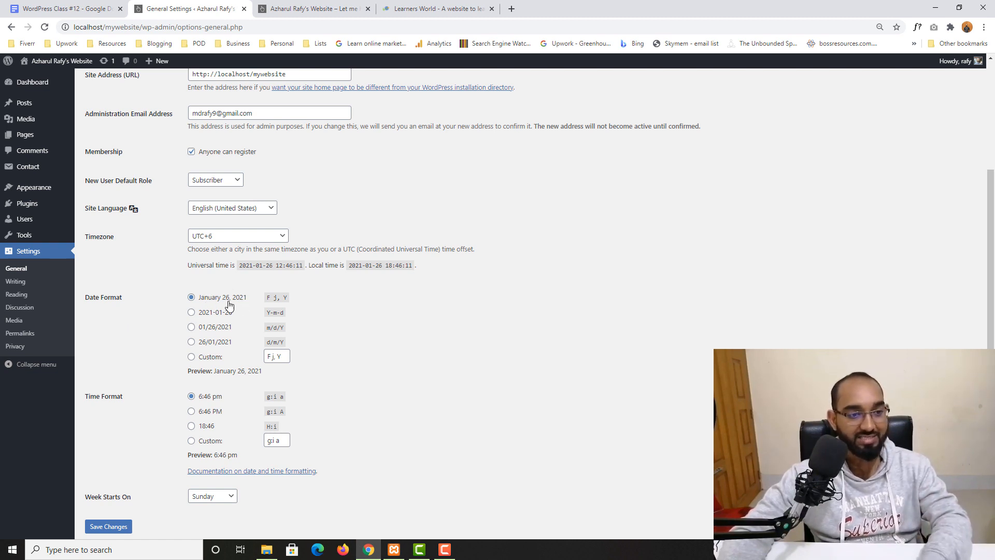
click(208, 326)
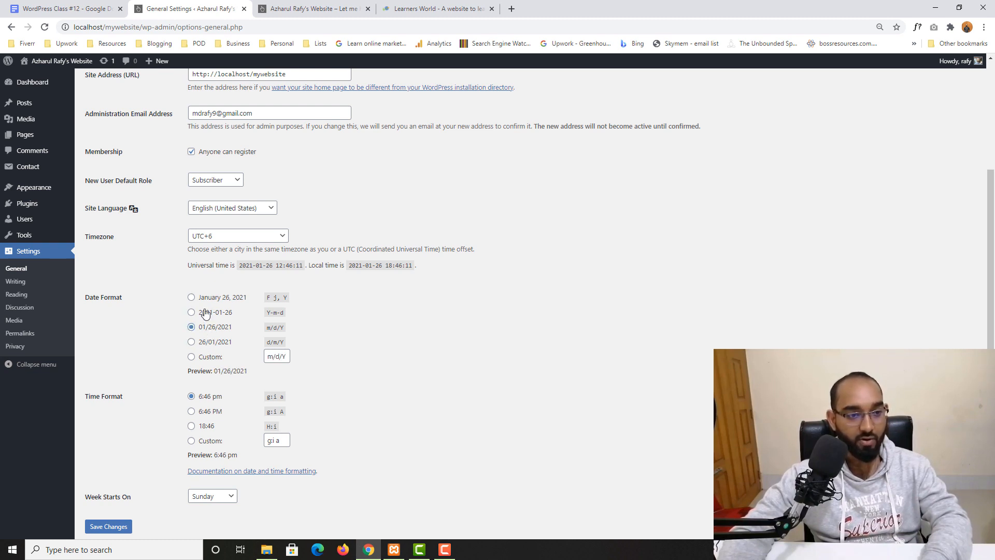
click(192, 297)
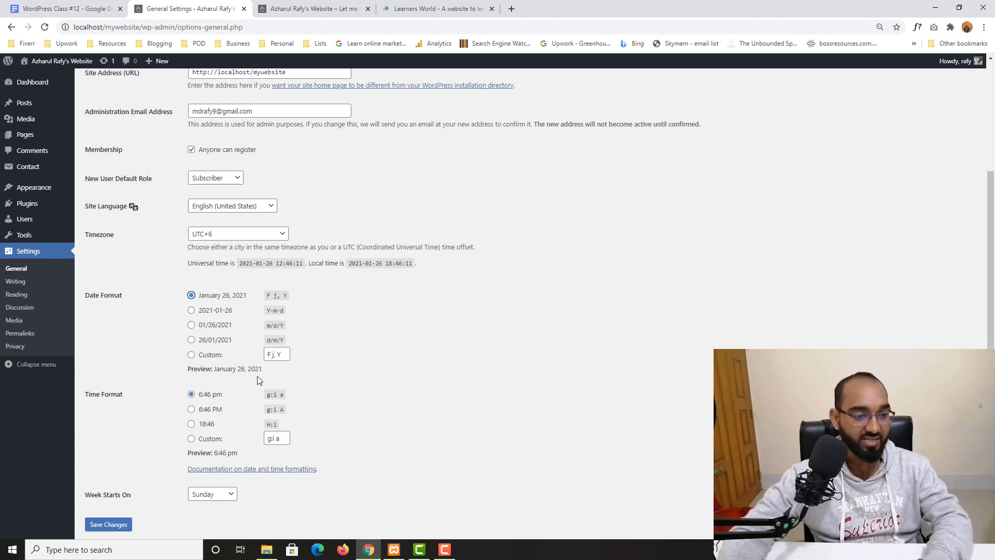
scroll(311, 370, down, 1)
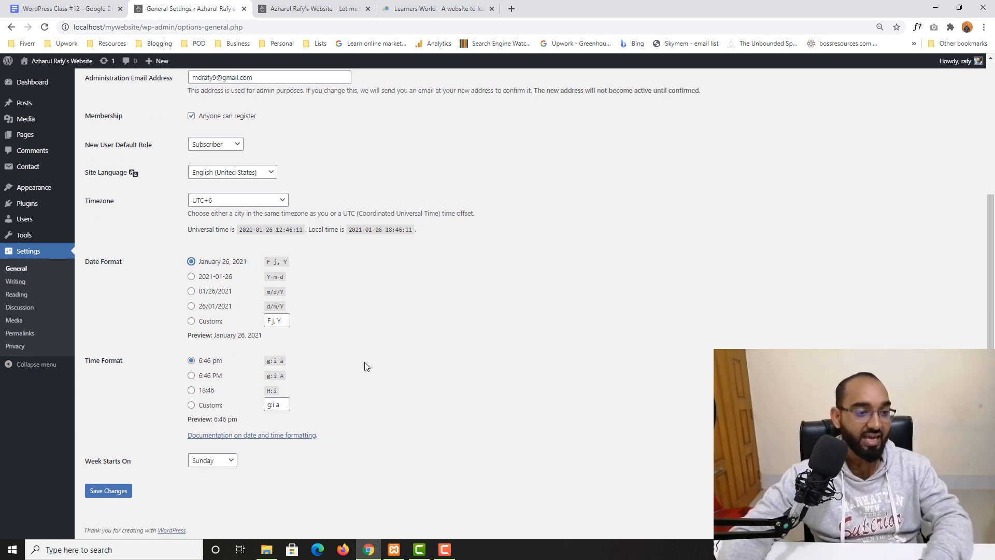
Step: Look through the week start day options without changing the day and save the General Settings
click(217, 463)
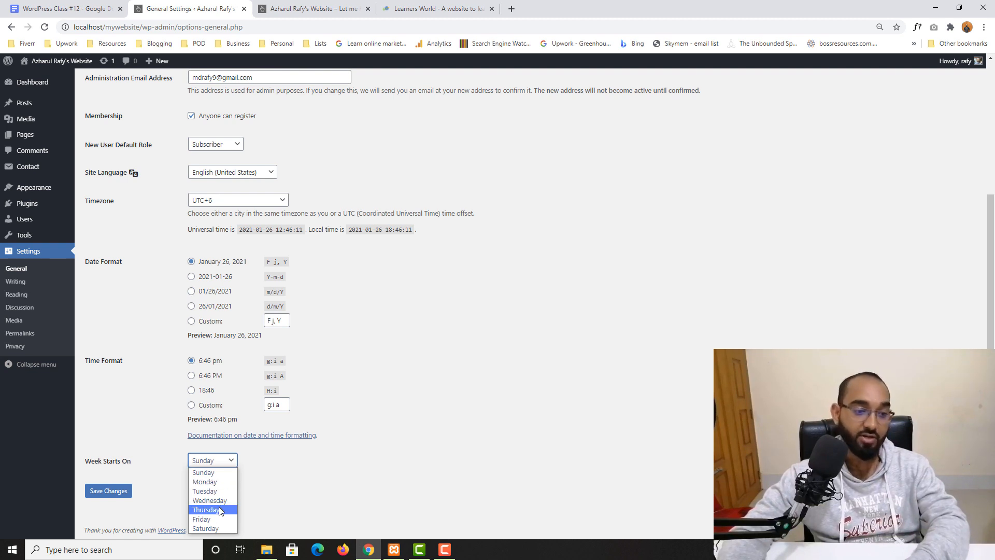
click(341, 478)
click(110, 490)
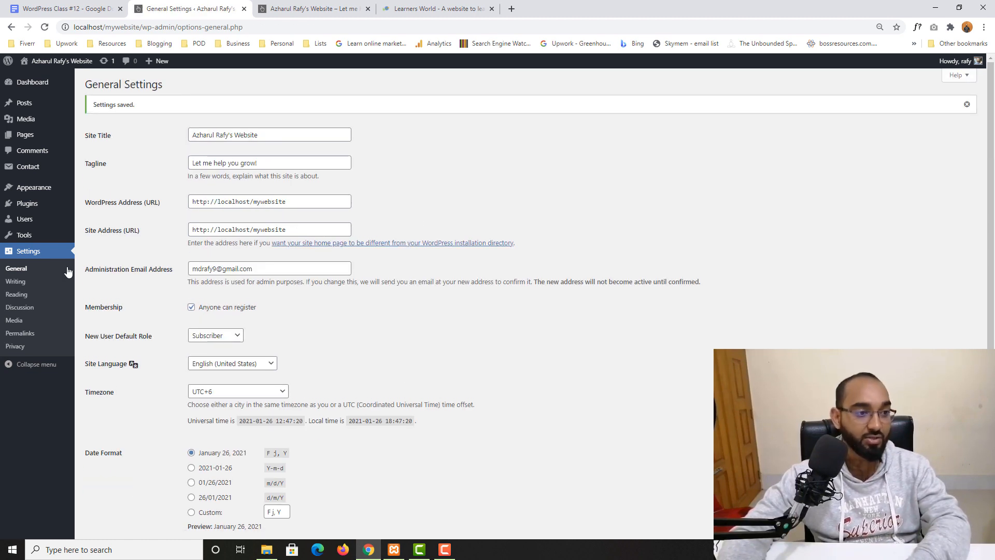
Step: Open the Writing Settings and set the default post category to WordPress
click(29, 281)
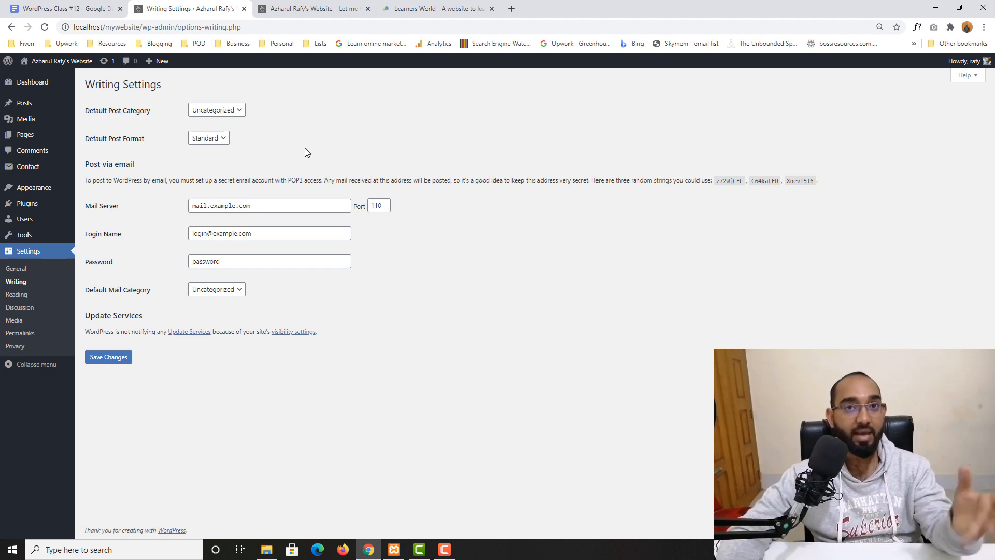
click(231, 111)
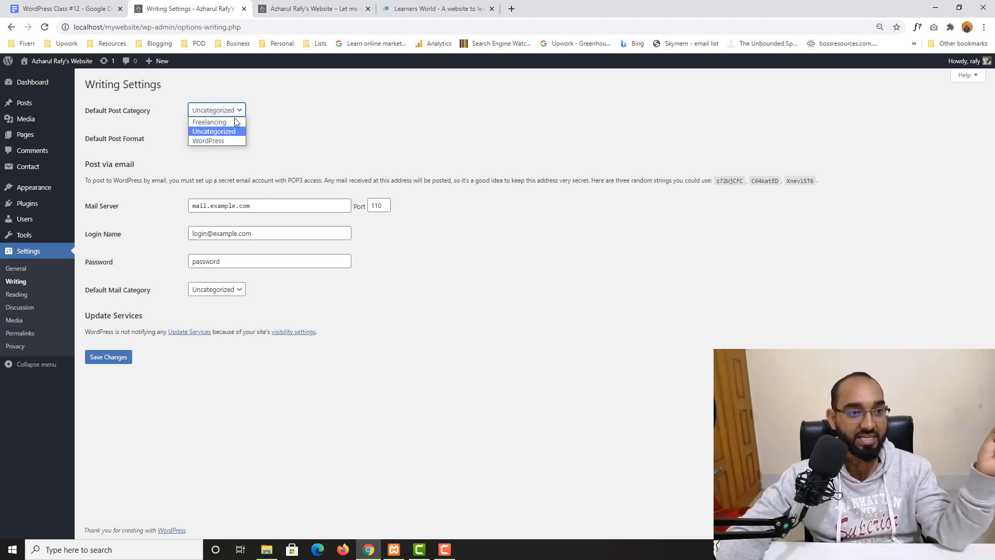
click(240, 119)
click(240, 119)
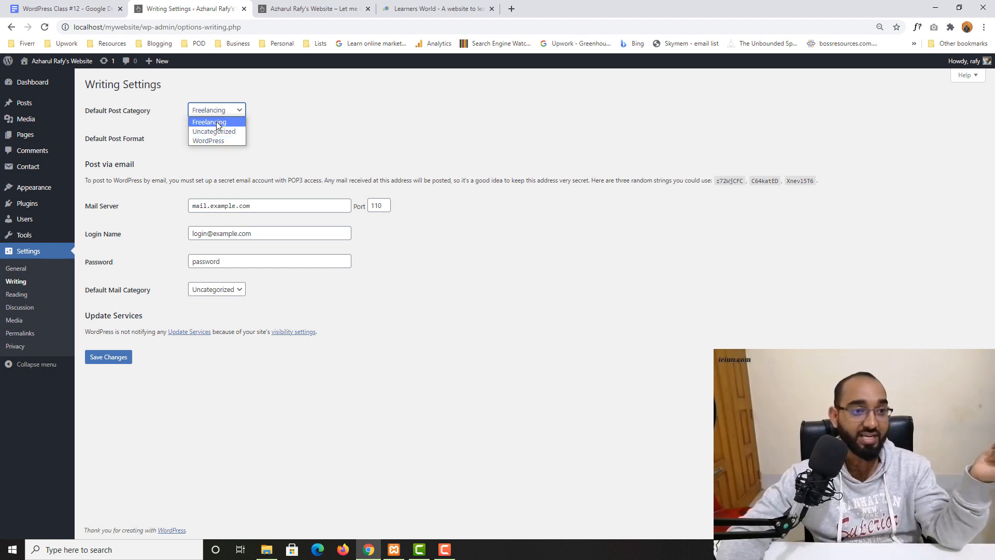
click(224, 138)
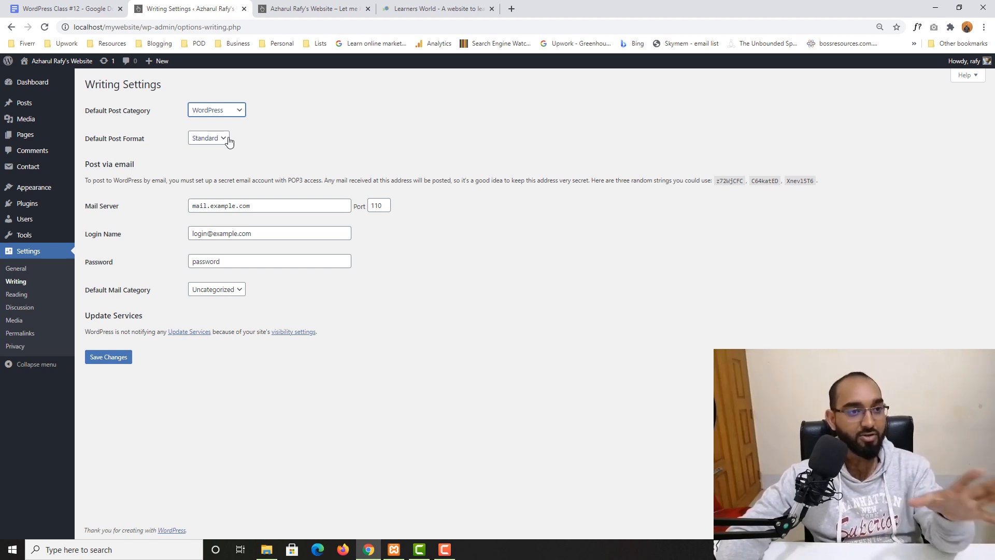
Step: Look through the default post formats, keep Standard, and save the Writing Settings
click(204, 140)
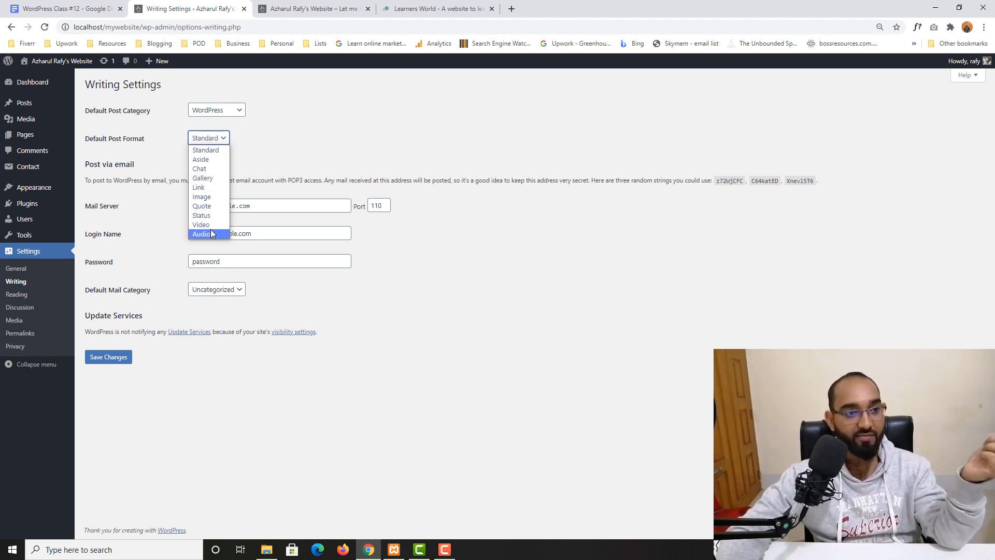
click(210, 152)
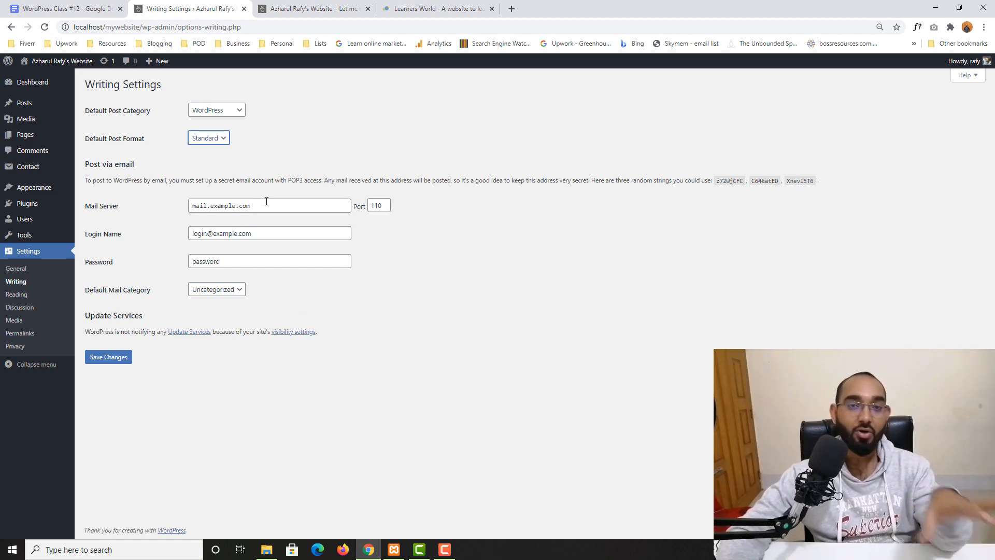
click(104, 365)
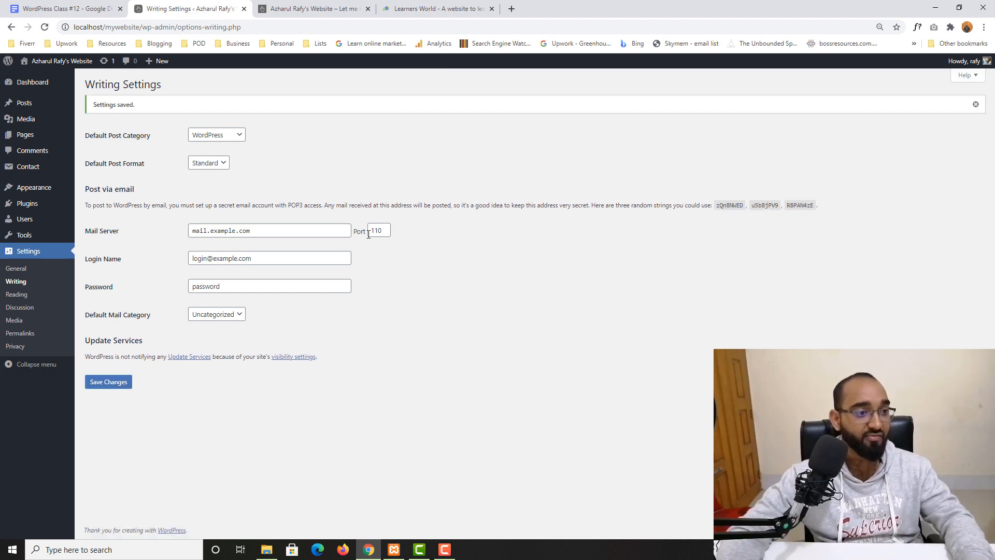
Step: Open the Reading Settings and look through the post listing on the Learners World homepage as an example
click(17, 294)
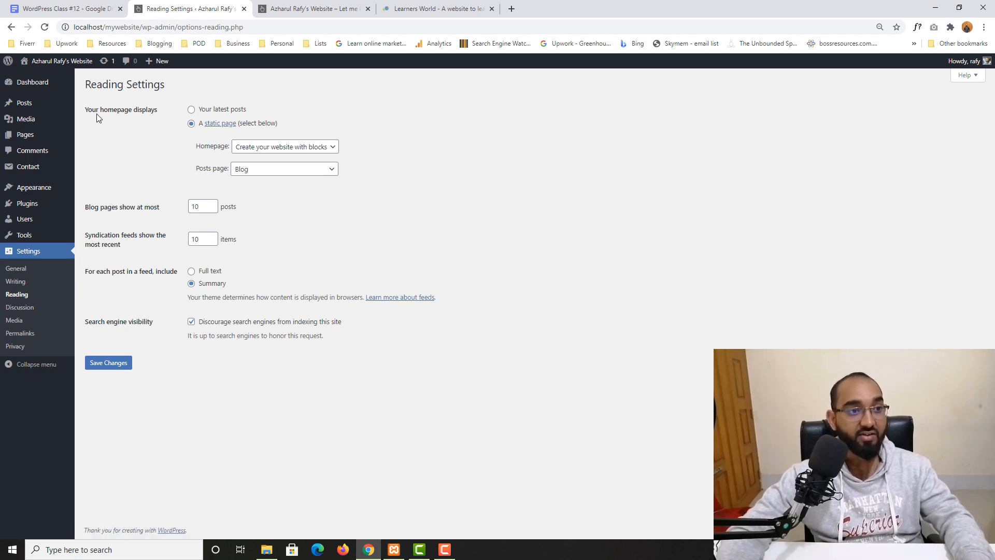
click(449, 7)
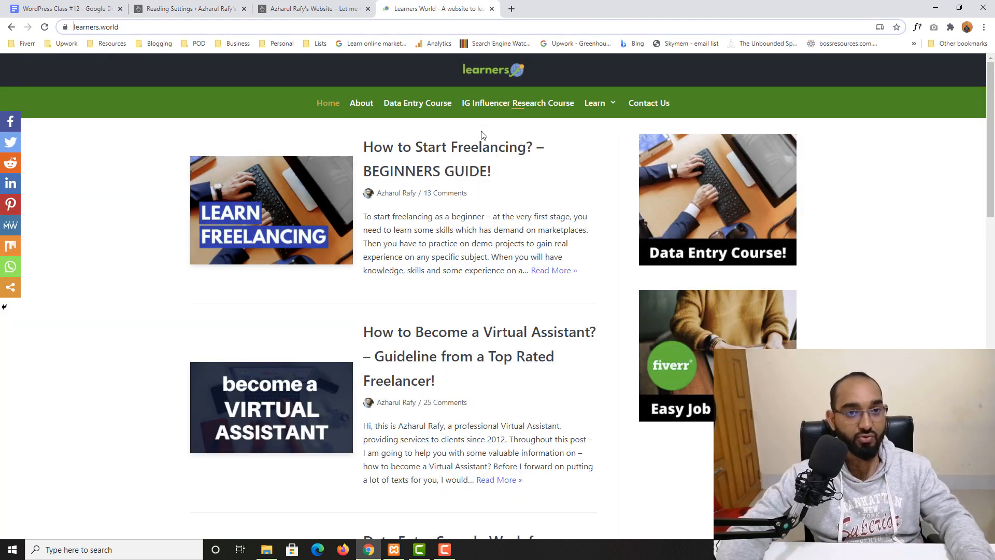
click(334, 104)
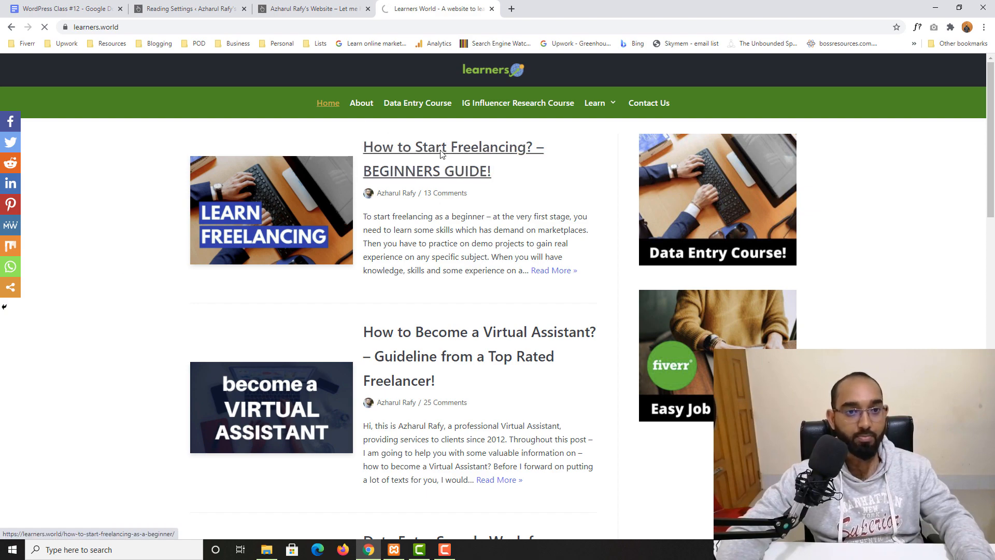
scroll(362, 290, down, 9)
scroll(363, 336, down, 9)
scroll(342, 362, up, 18)
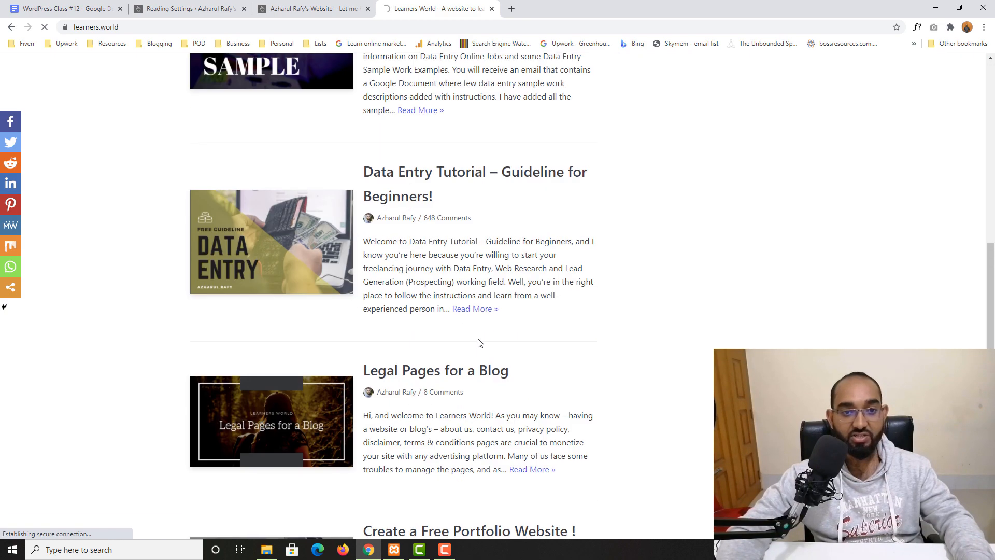
Step: Compare the local site's homepage with its Reading Settings and close the Learners World site
click(313, 7)
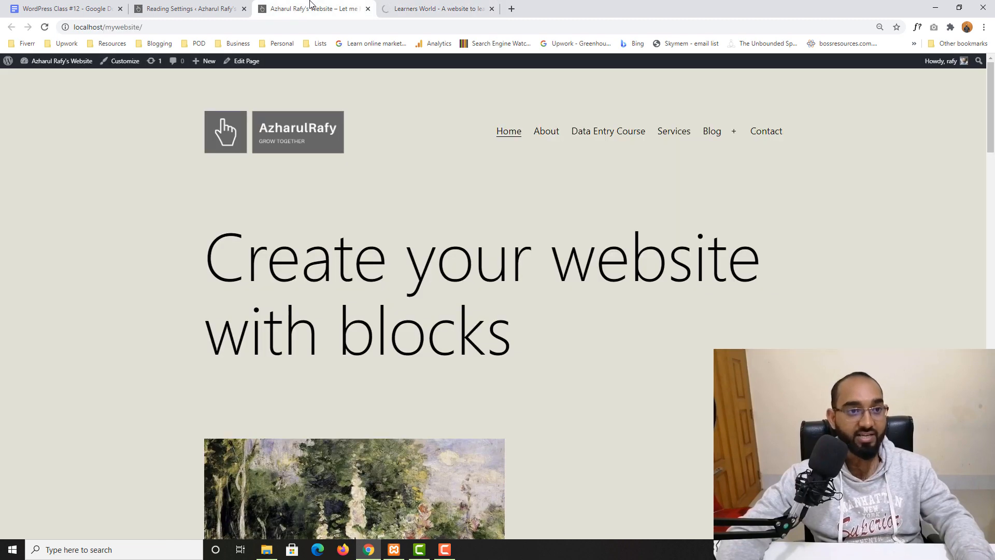
click(215, 6)
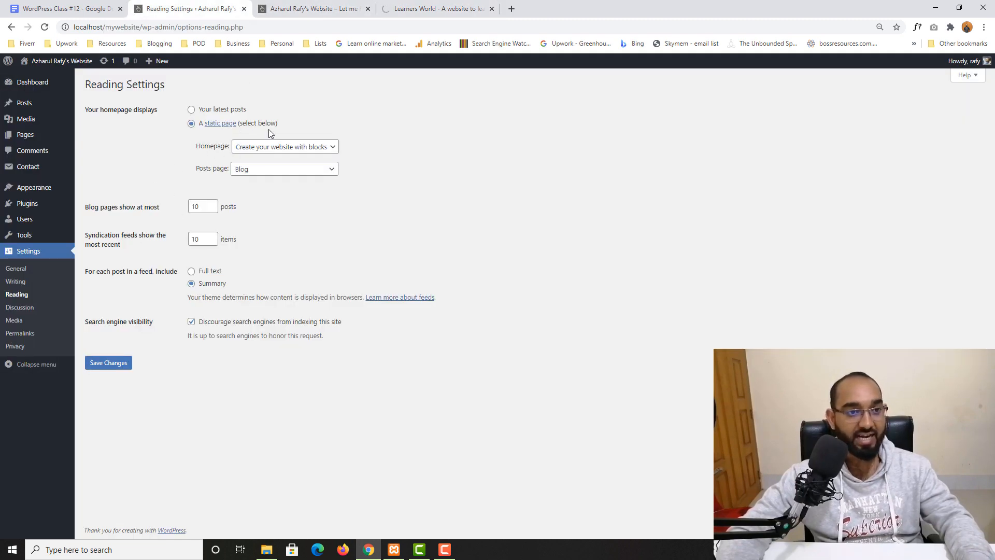
click(438, 8)
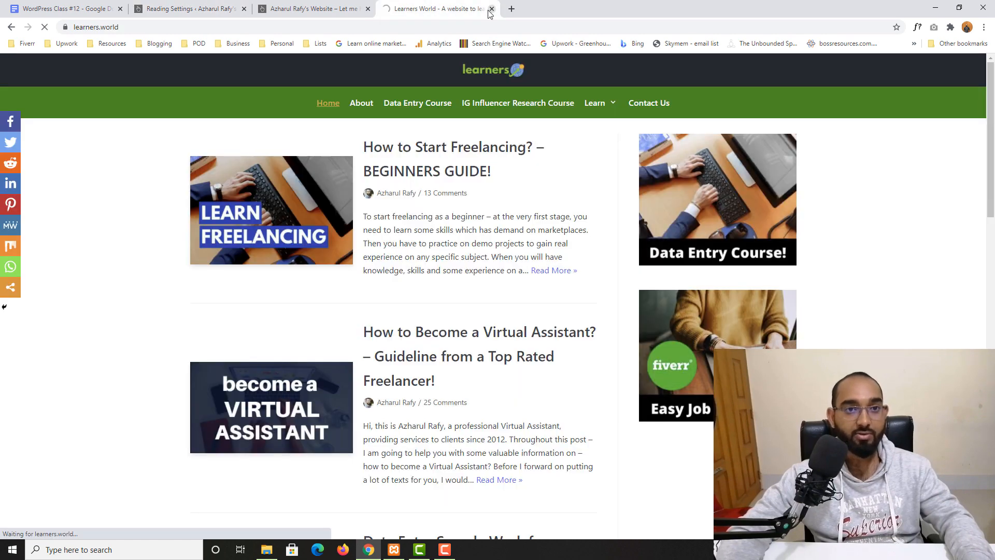
click(492, 8)
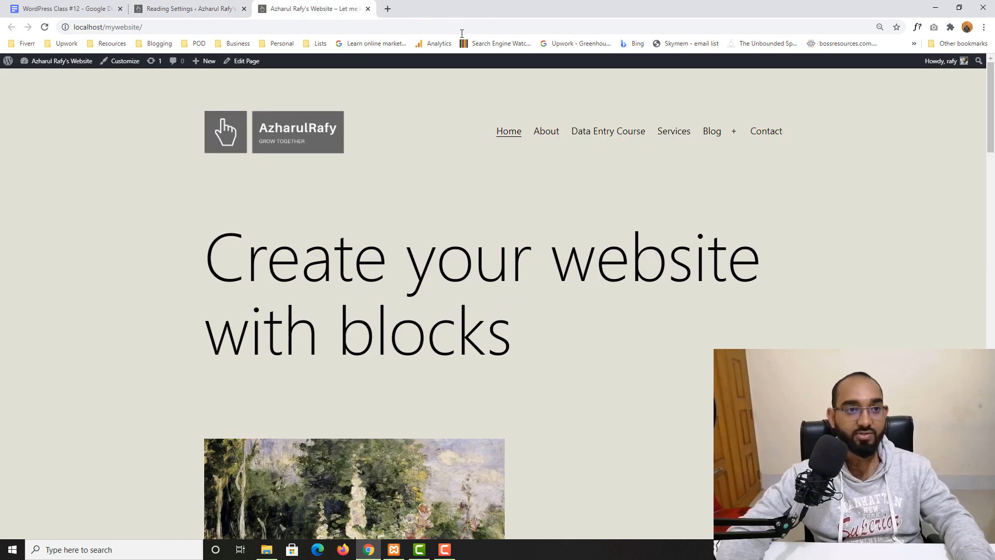
click(215, 3)
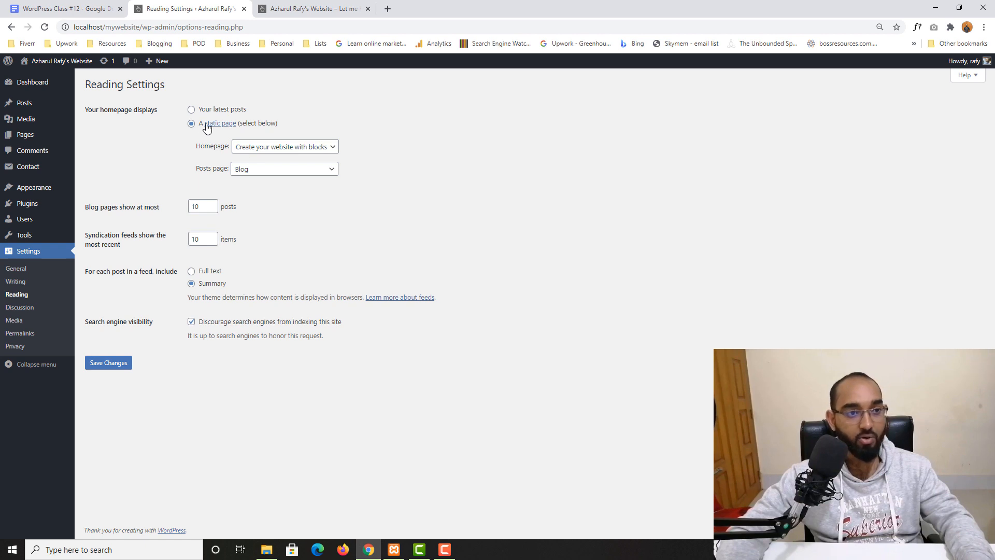
Step: Reopen the local site in a new tab and look through its static homepage down to the footer widgets
click(293, 4)
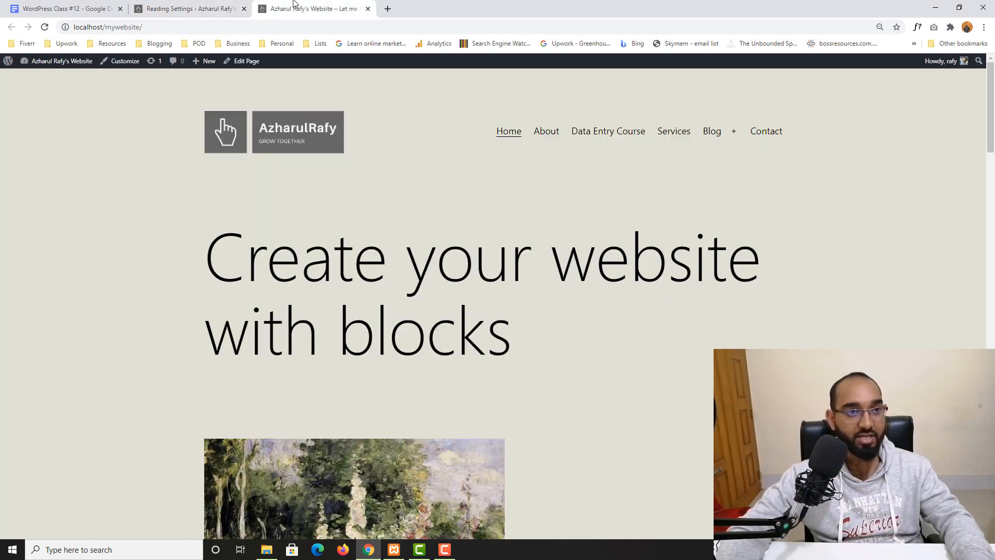
click(368, 9)
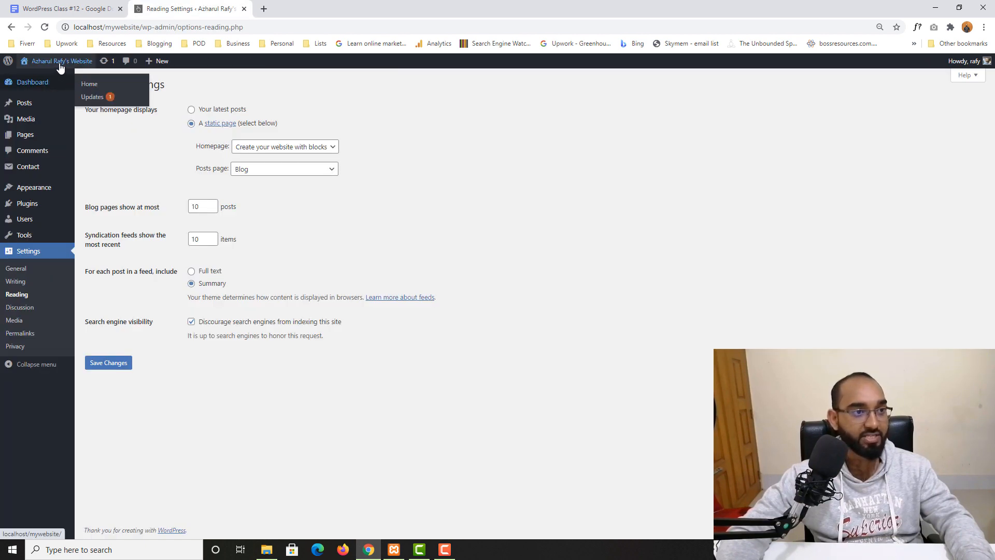
right_click(39, 75)
click(51, 81)
click(327, 5)
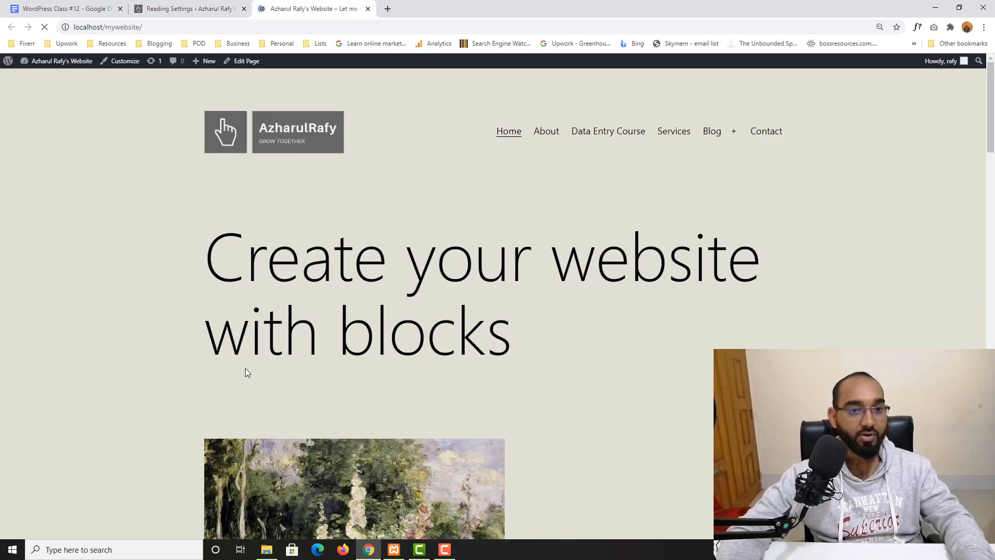
scroll(244, 373, down, 10)
scroll(202, 359, down, 15)
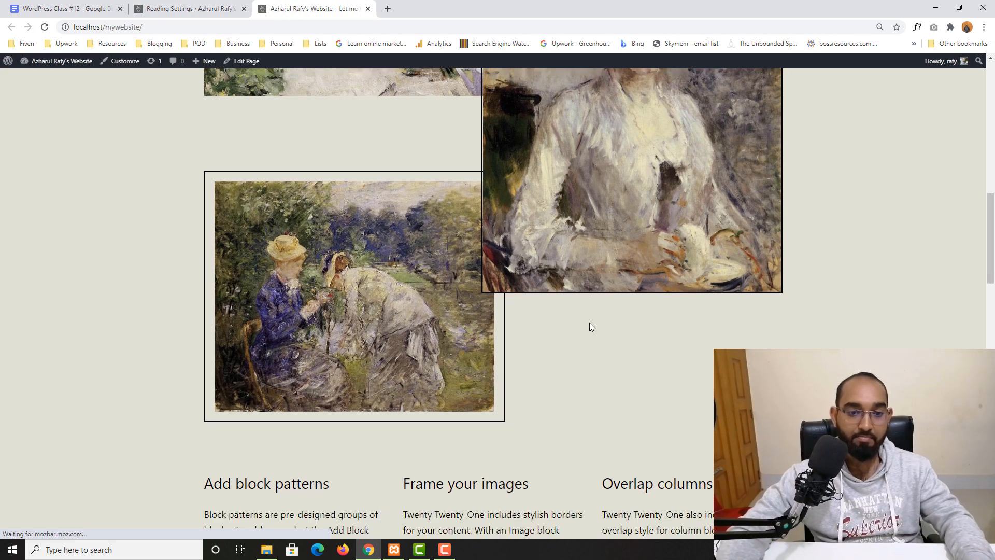
scroll(280, 366, down, 10)
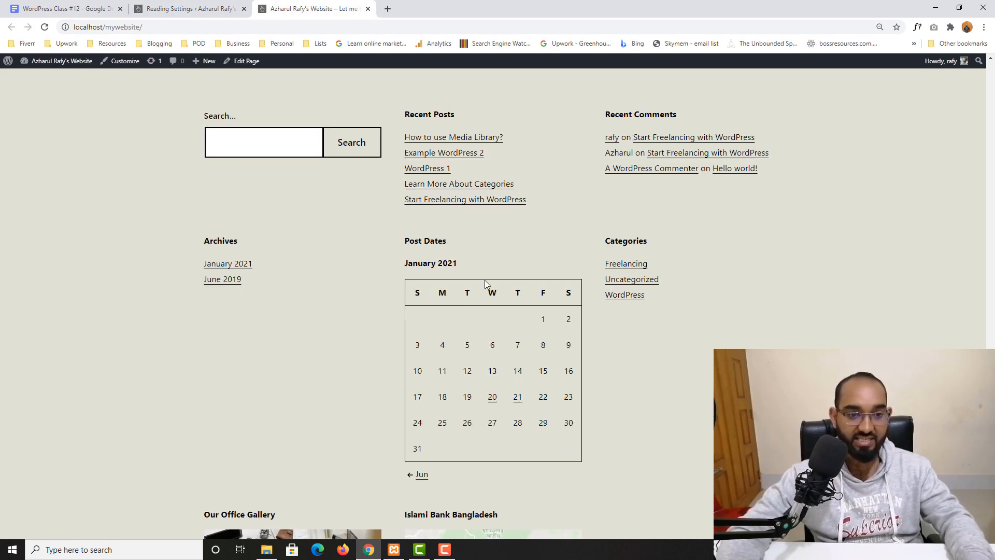
scroll(111, 385, up, 17)
scroll(113, 388, up, 10)
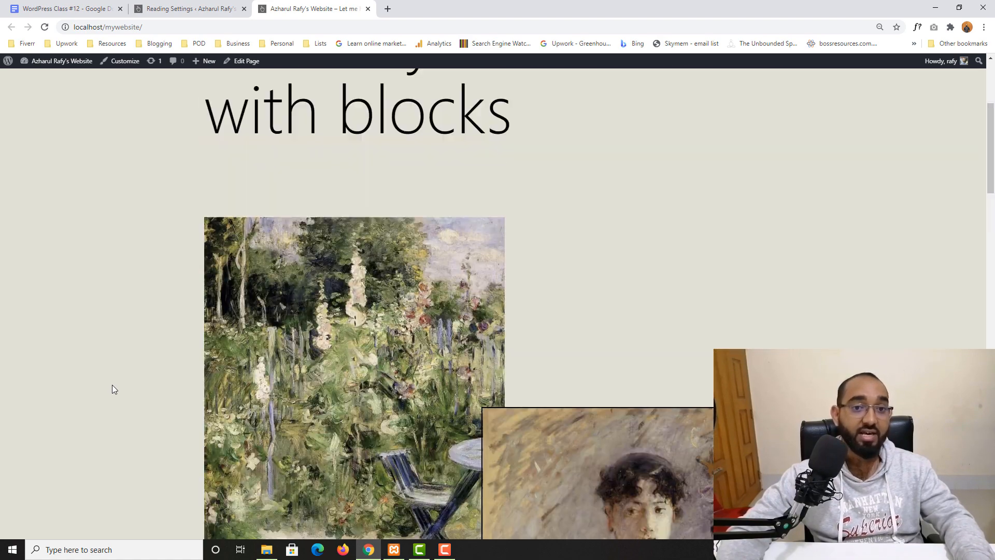
Step: Set the homepage to display your latest posts and save the Reading Settings
click(213, 4)
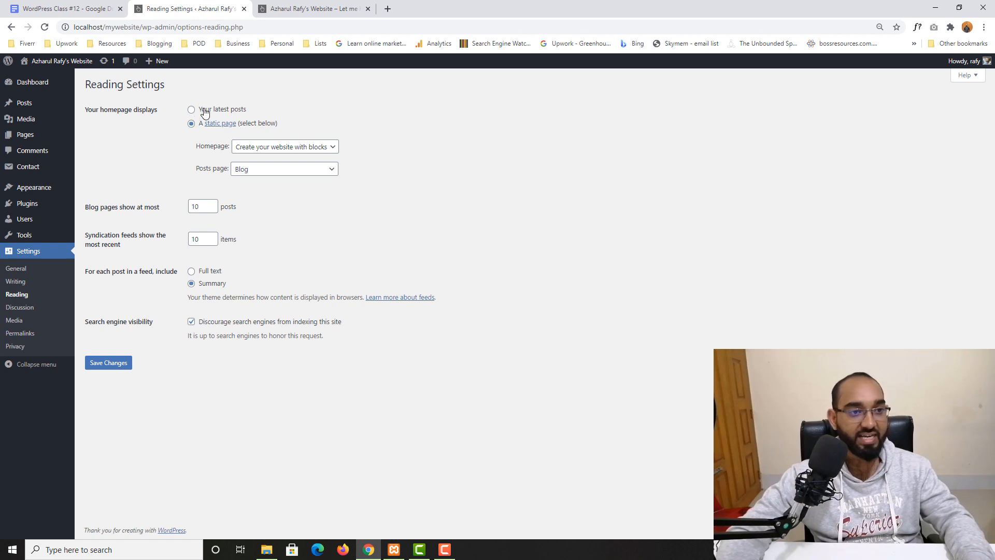
click(222, 113)
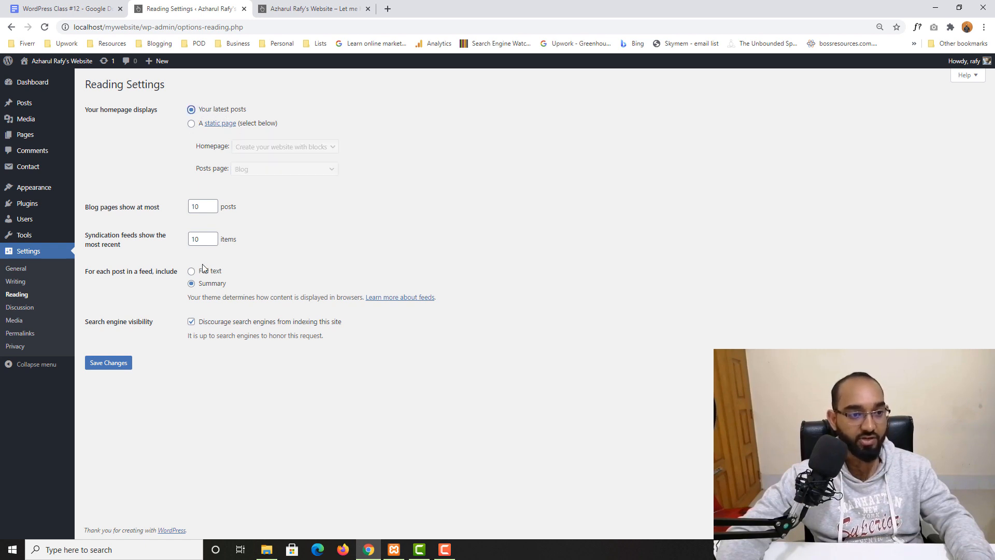
click(111, 364)
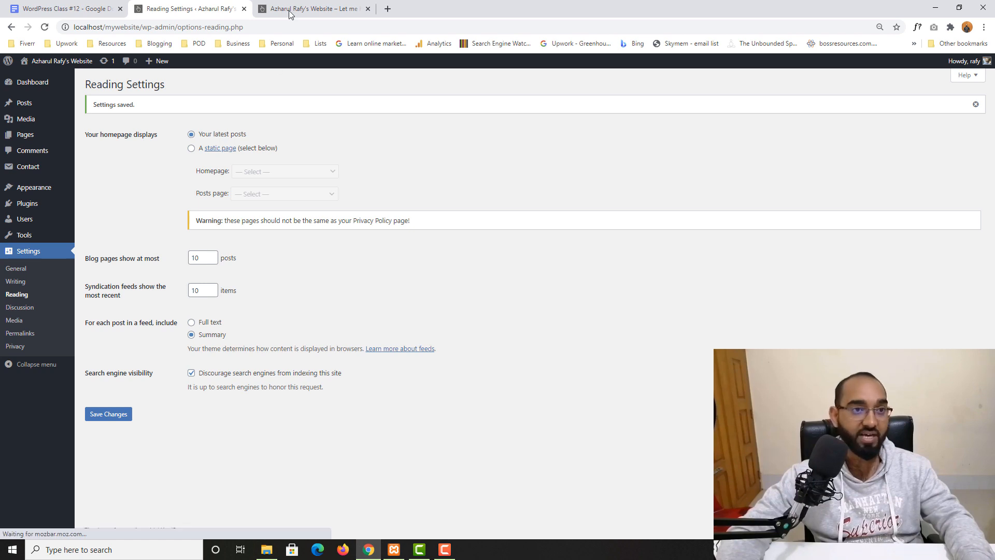
Step: Reload the local site's homepage and look through the latest posts on it
click(315, 10)
click(45, 27)
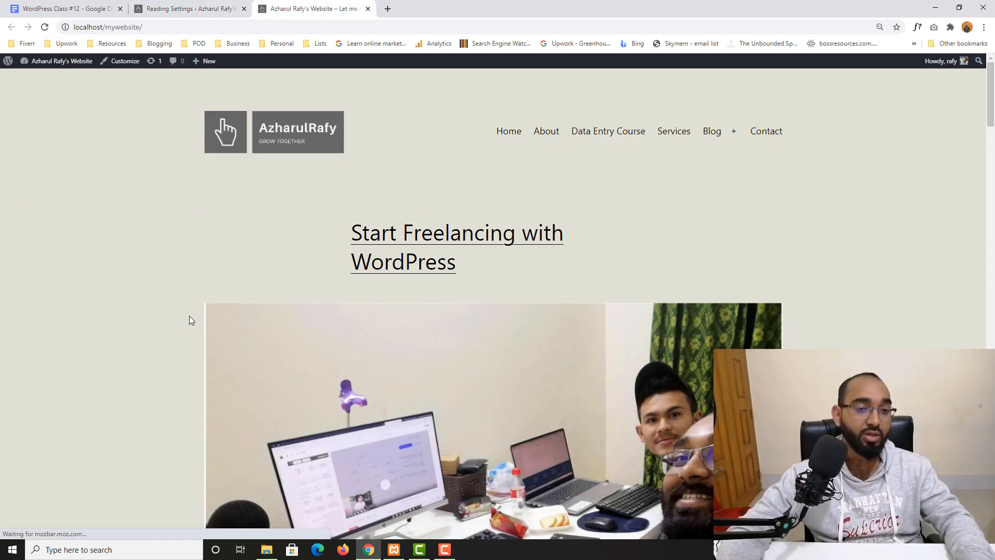
scroll(189, 315, down, 10)
scroll(209, 276, down, 20)
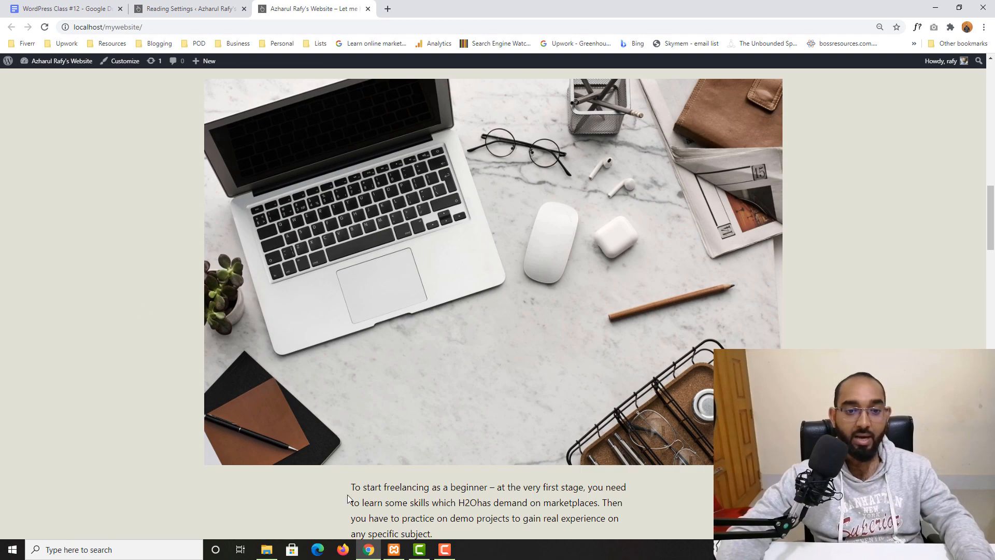
scroll(145, 441, down, 10)
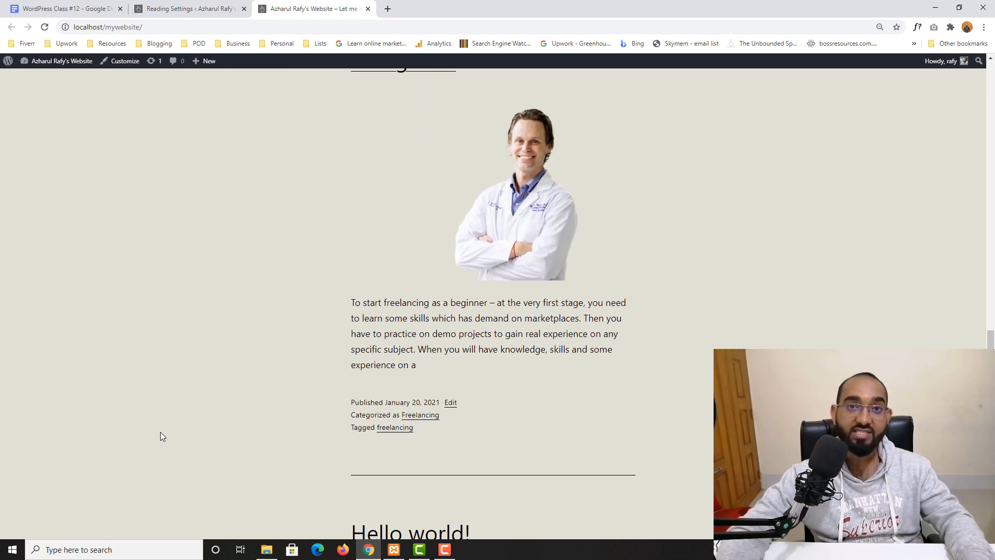
scroll(170, 415, up, 20)
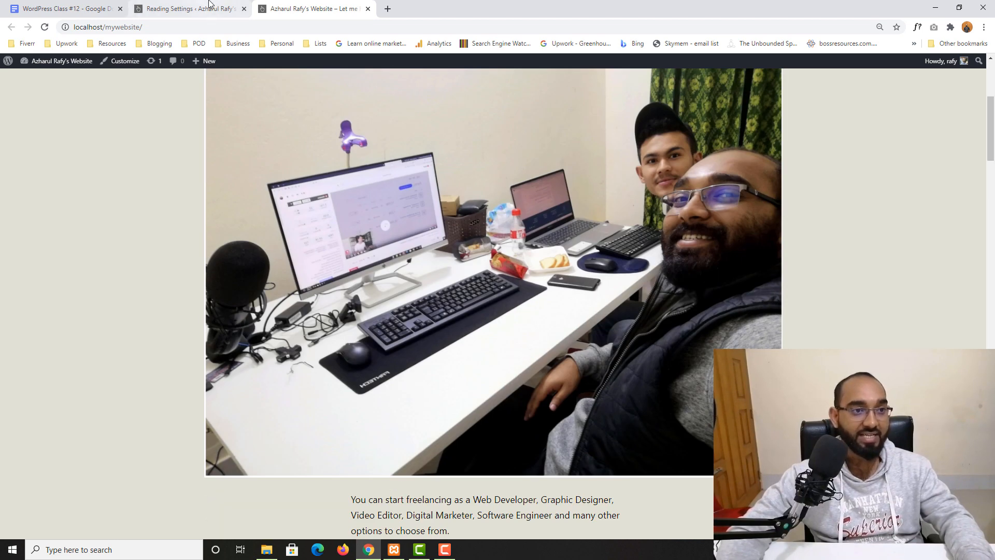
Step: Check the maximum number of posts per blog page in the Reading Settings and look through all posts on the homepage
click(210, 4)
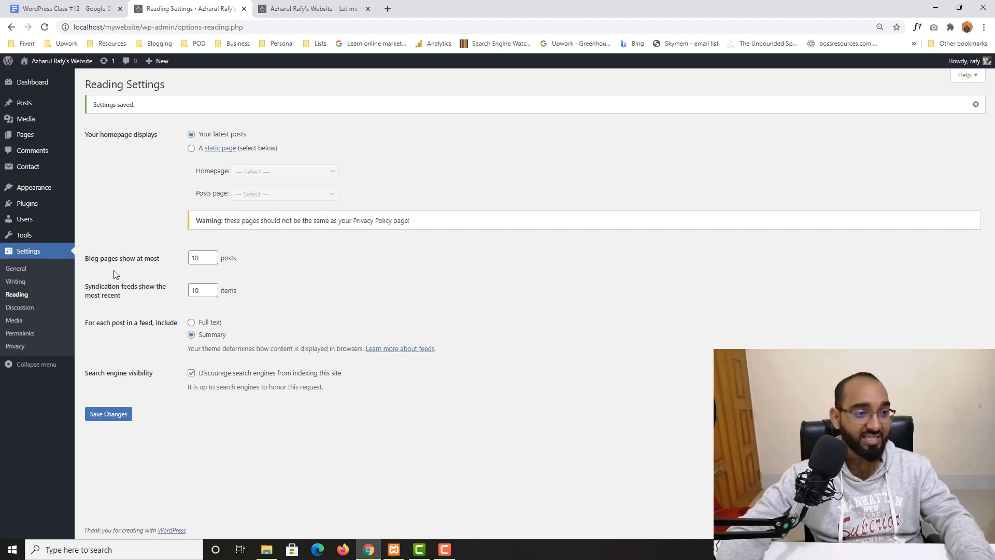
click(199, 260)
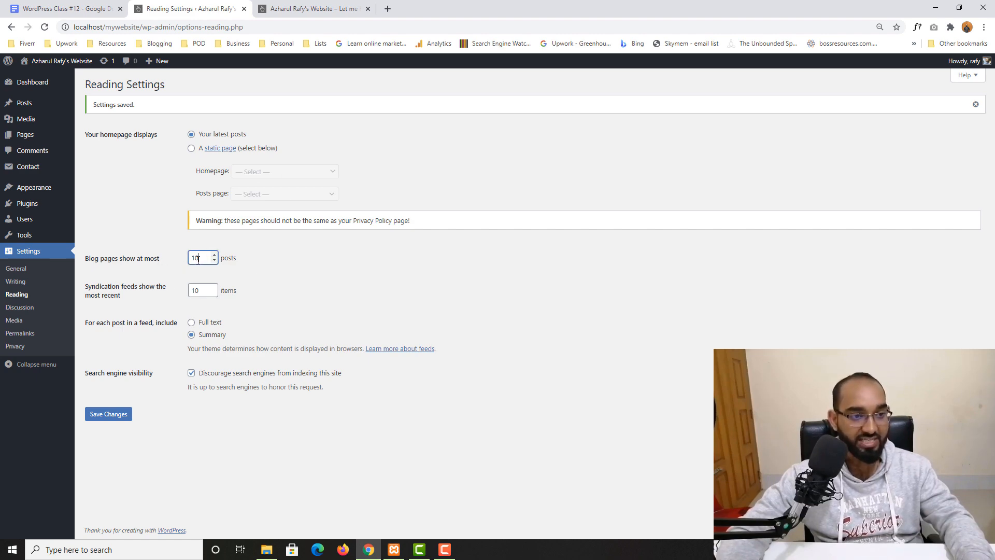
click(328, 2)
scroll(225, 326, up, 5)
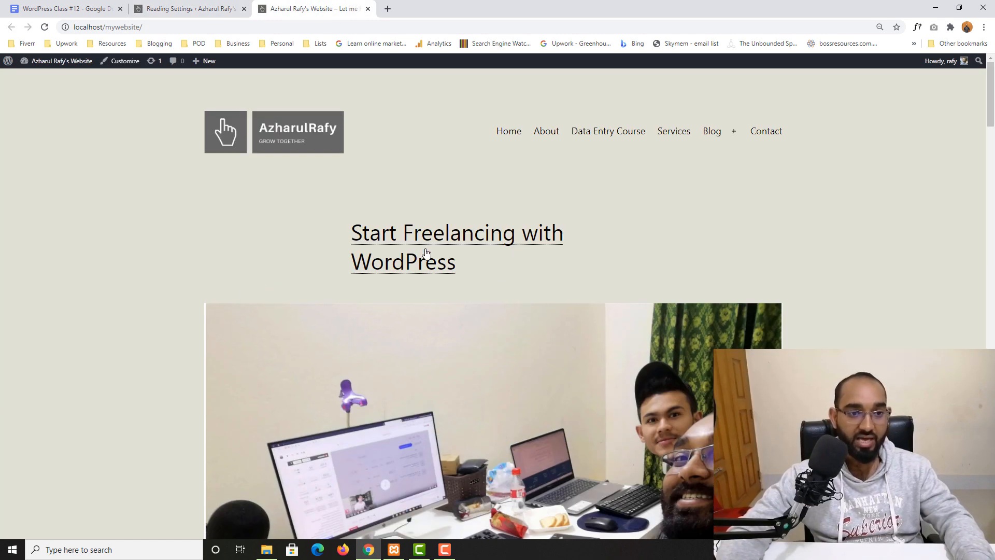
scroll(391, 241, down, 15)
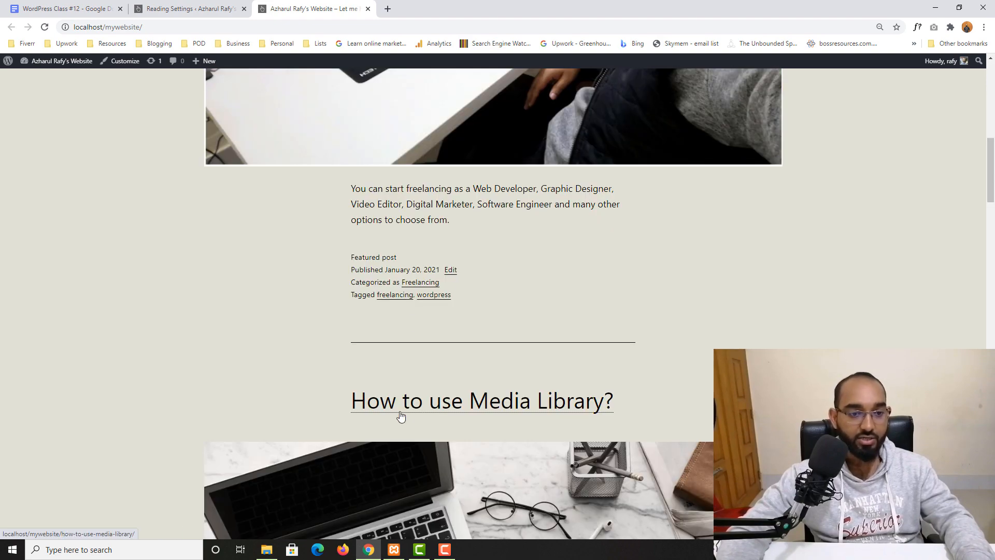
scroll(344, 380, down, 13)
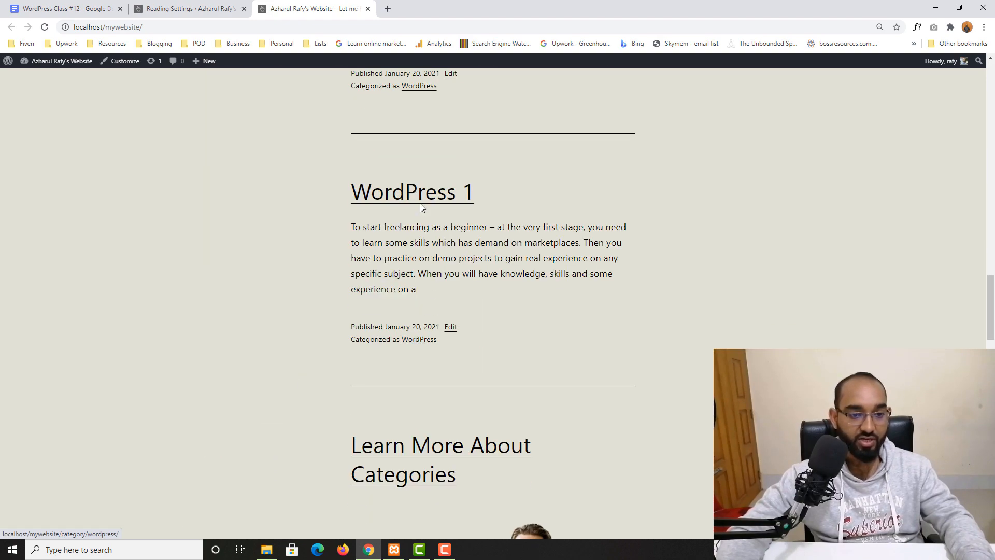
scroll(422, 293, down, 13)
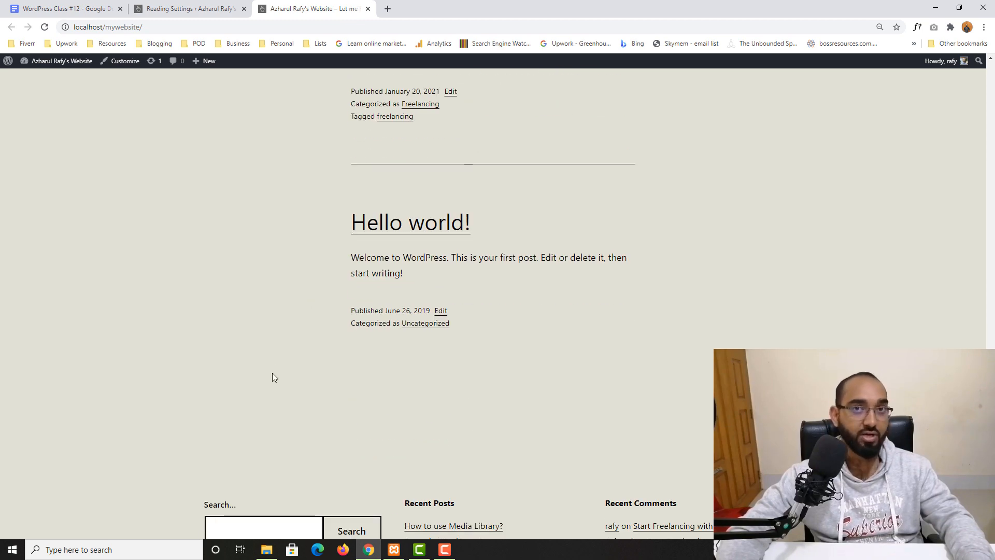
scroll(272, 373, up, 15)
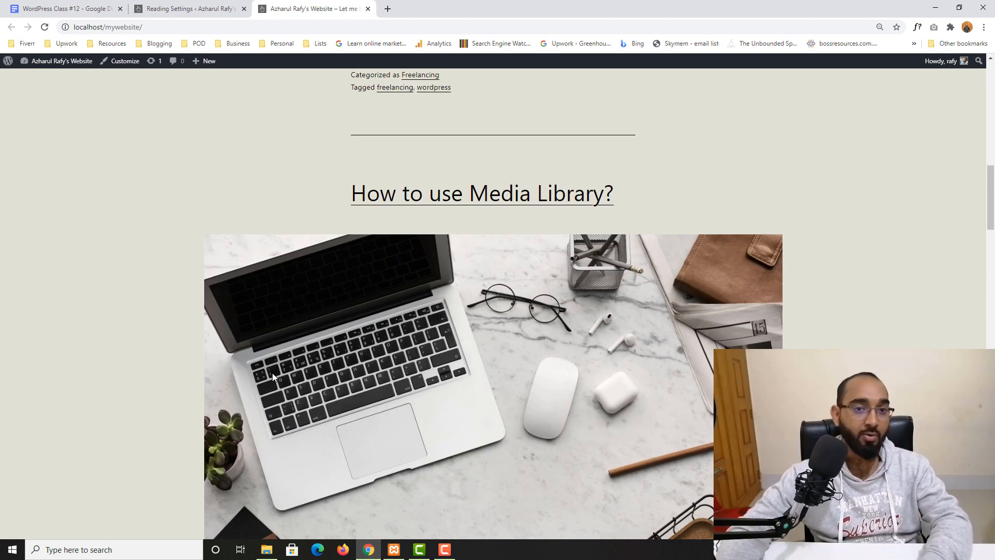
scroll(272, 372, up, 12)
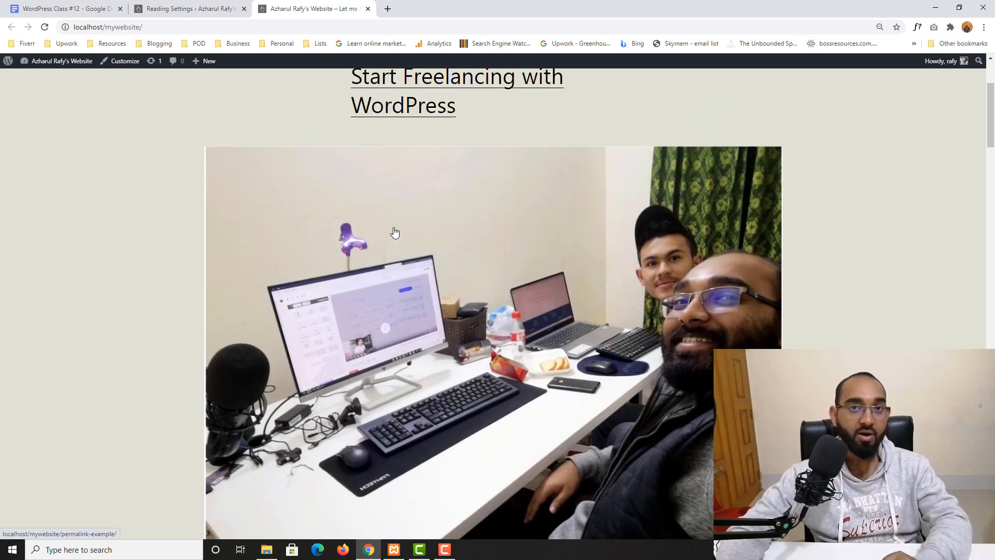
scroll(394, 233, up, 3)
Step: Set blog pages to show at most 2 posts and save the Reading Settings
click(189, 9)
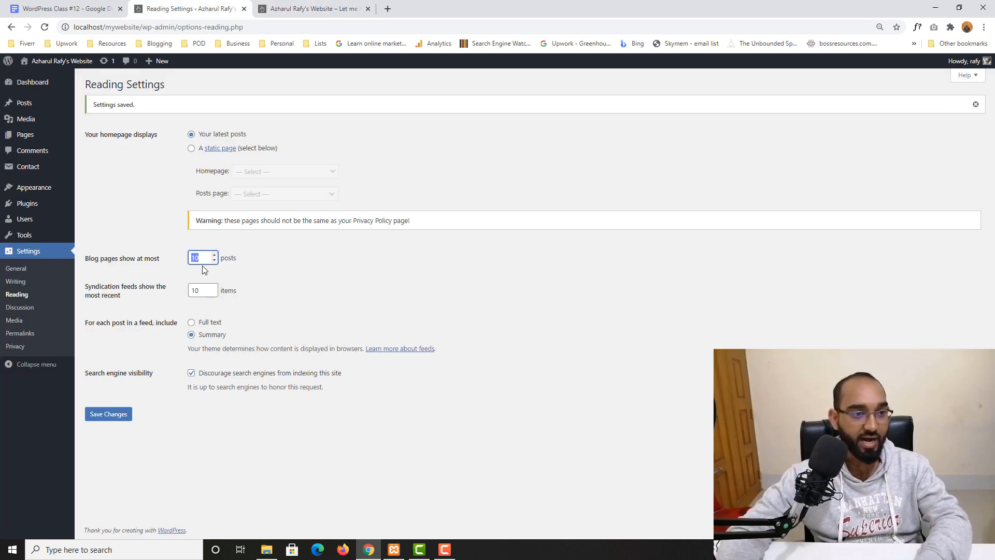
text(2)
click(176, 263)
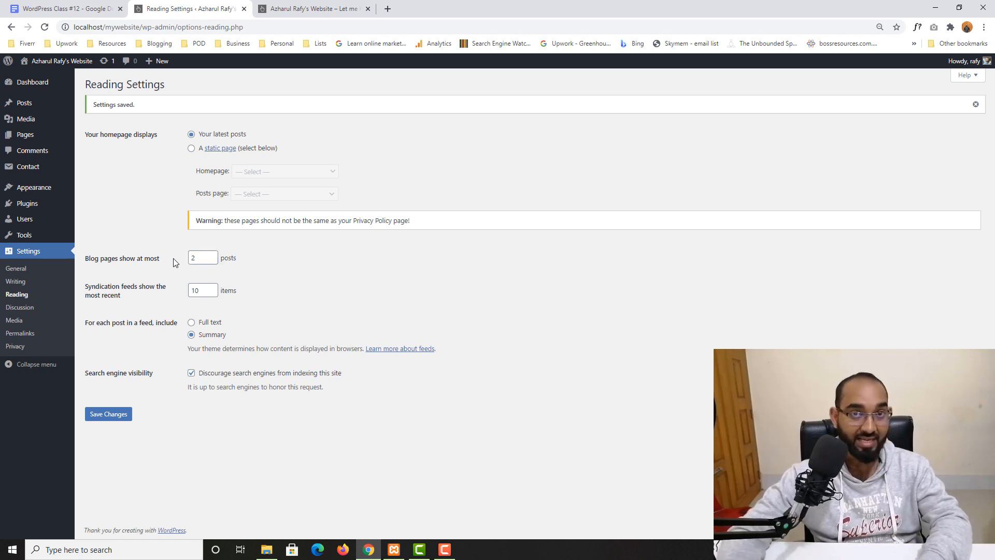
click(120, 412)
Step: Reload the homepage and examine its posts, including the featured post, down to the page navigation
click(304, 6)
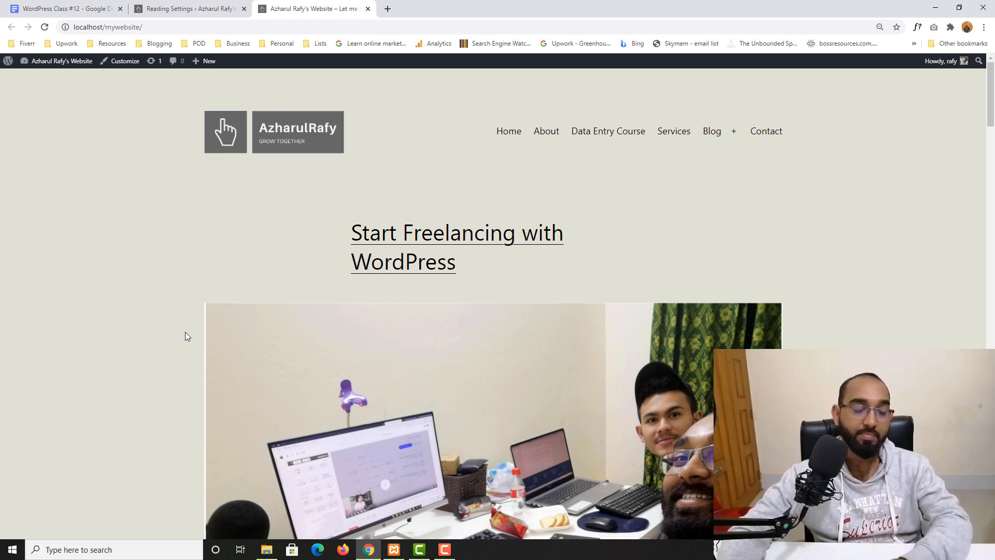
click(45, 27)
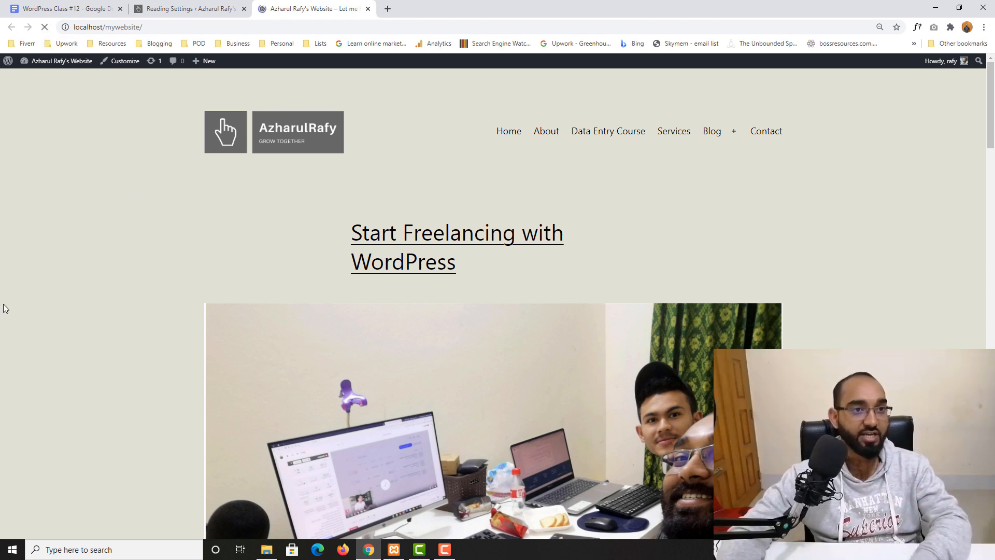
scroll(384, 204, down, 3)
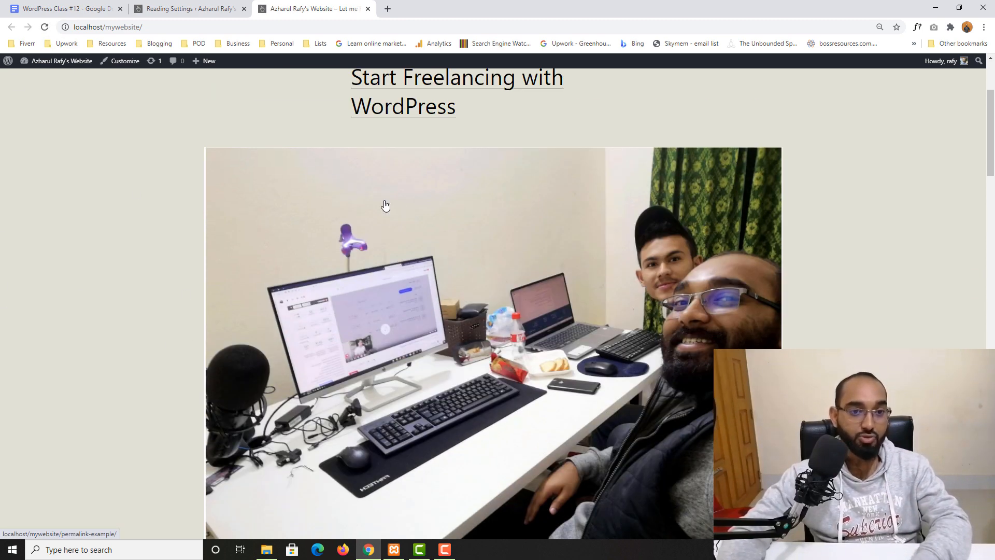
scroll(442, 271, down, 8)
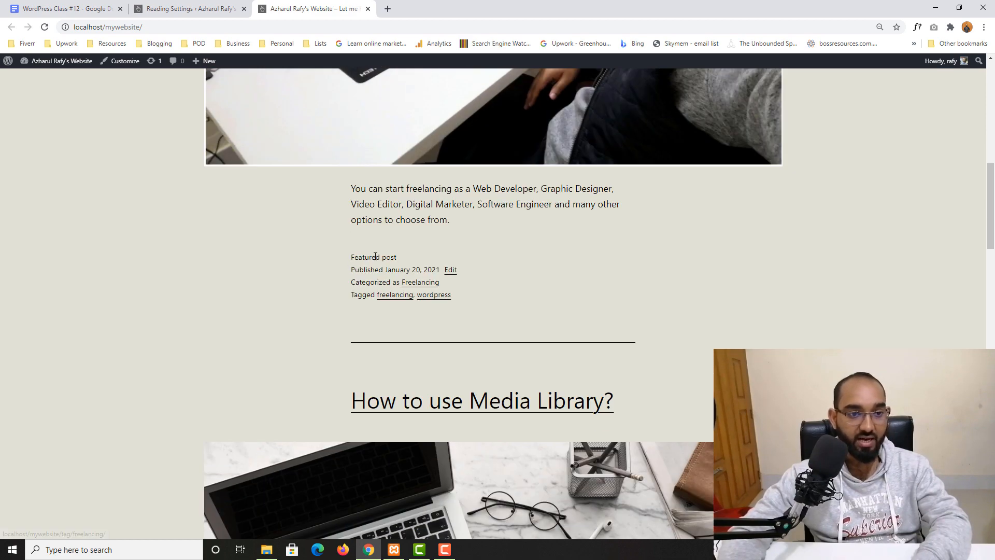
scroll(188, 315, down, 3)
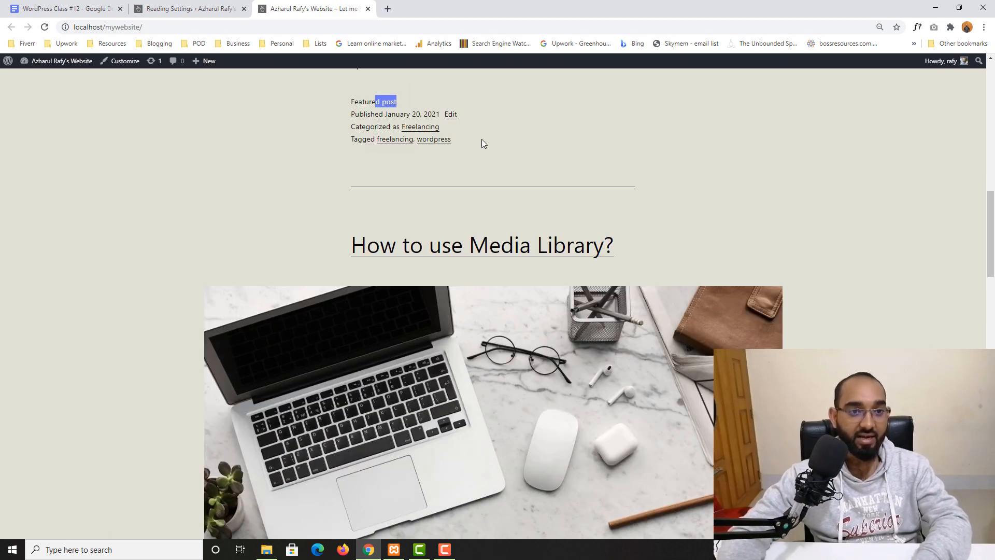
scroll(481, 141, up, 6)
scroll(291, 286, down, 3)
scroll(291, 288, down, 3)
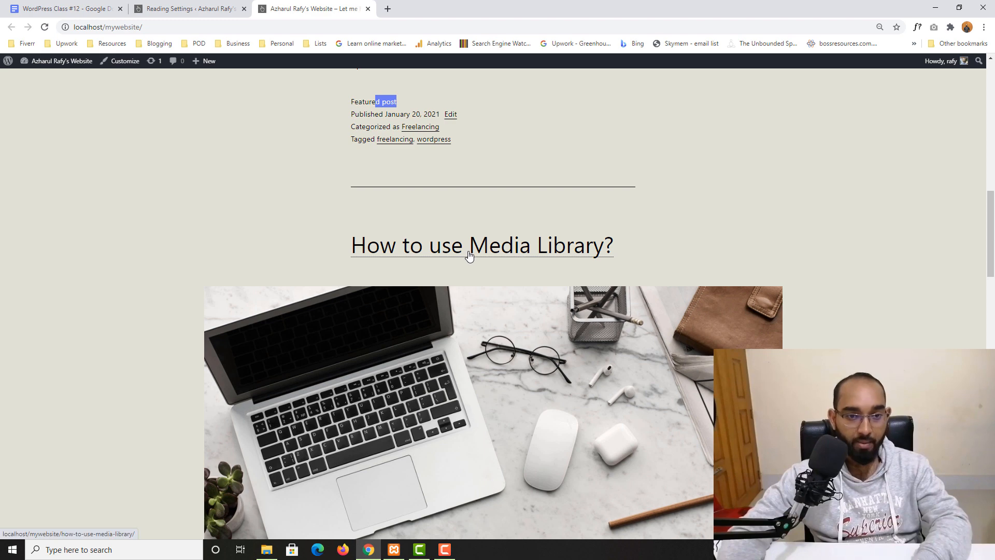
scroll(319, 296, down, 6)
scroll(319, 295, down, 7)
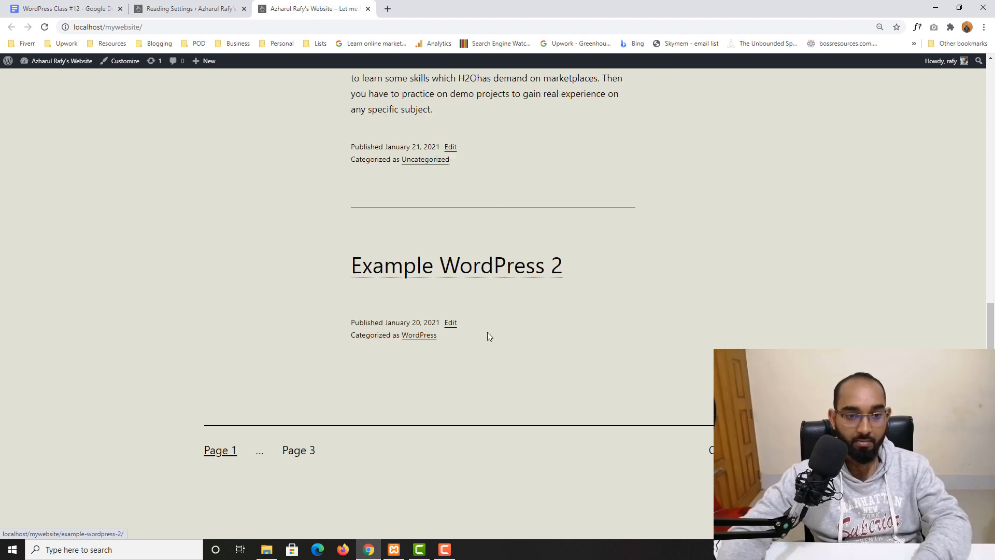
scroll(504, 304, up, 5)
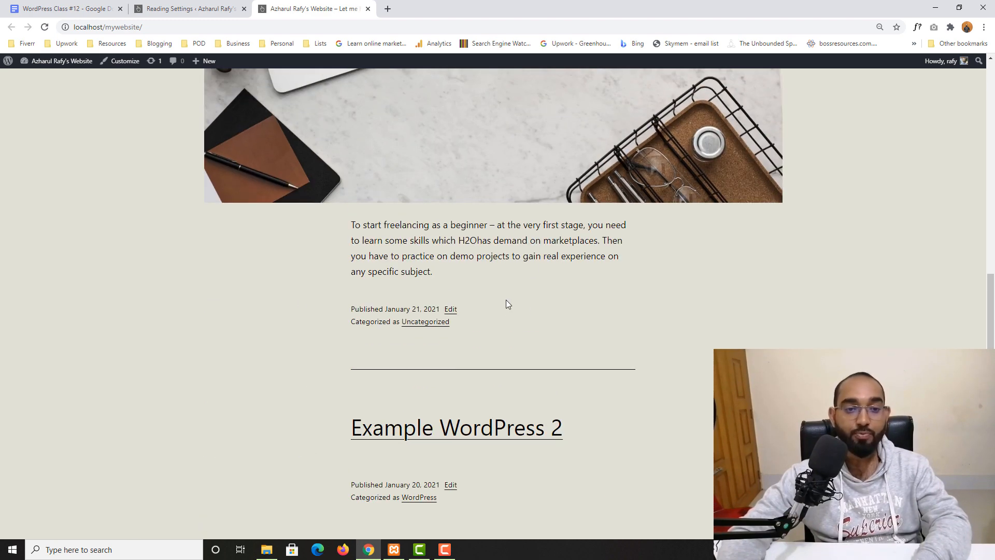
scroll(224, 207, up, 6)
scroll(224, 206, up, 15)
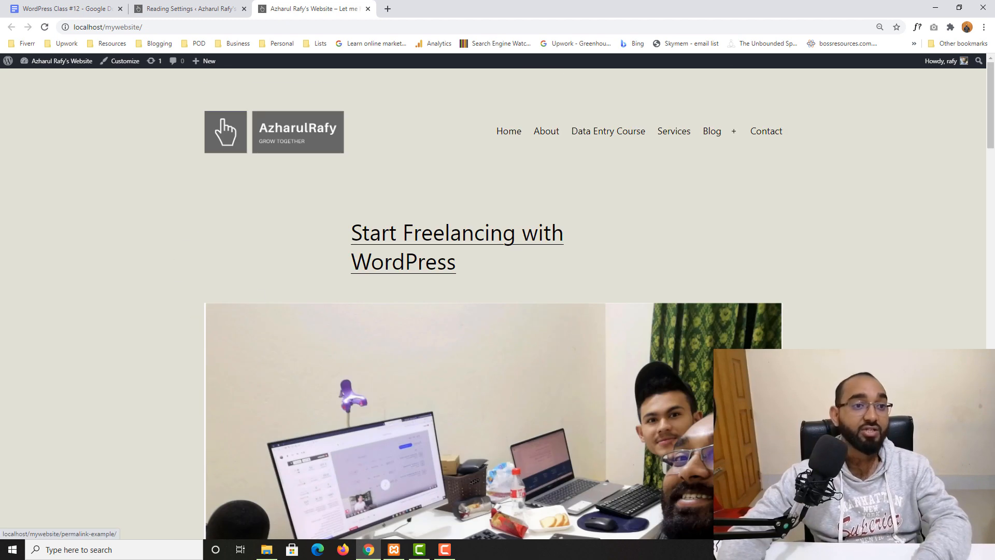
Step: Set blog pages to show at most 10 posts and select the syndication feed item count
click(189, 9)
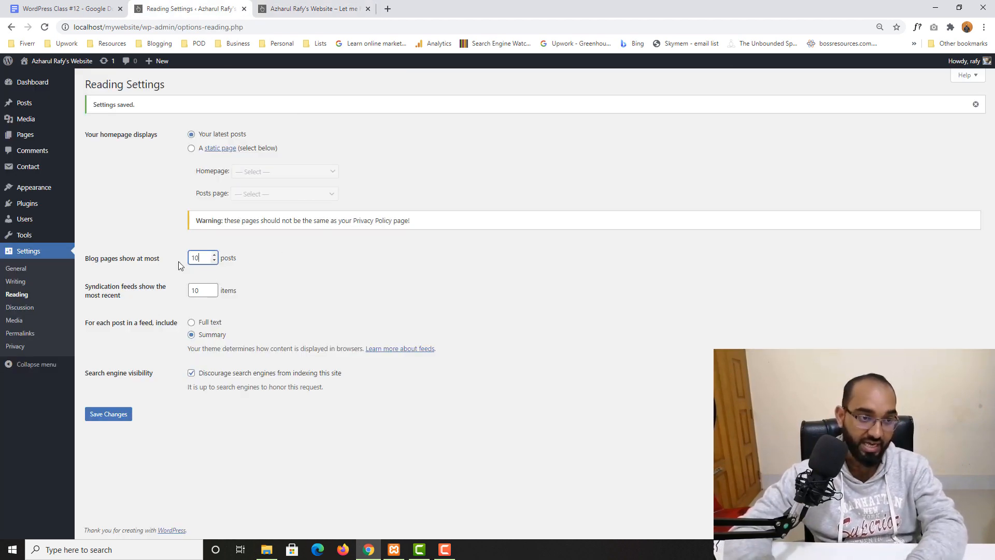
click(261, 259)
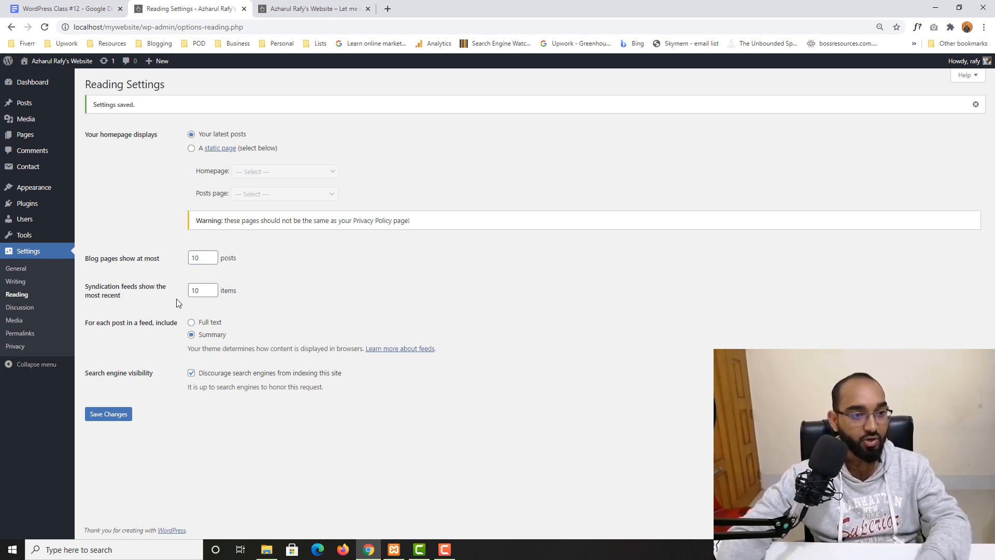
click(200, 291)
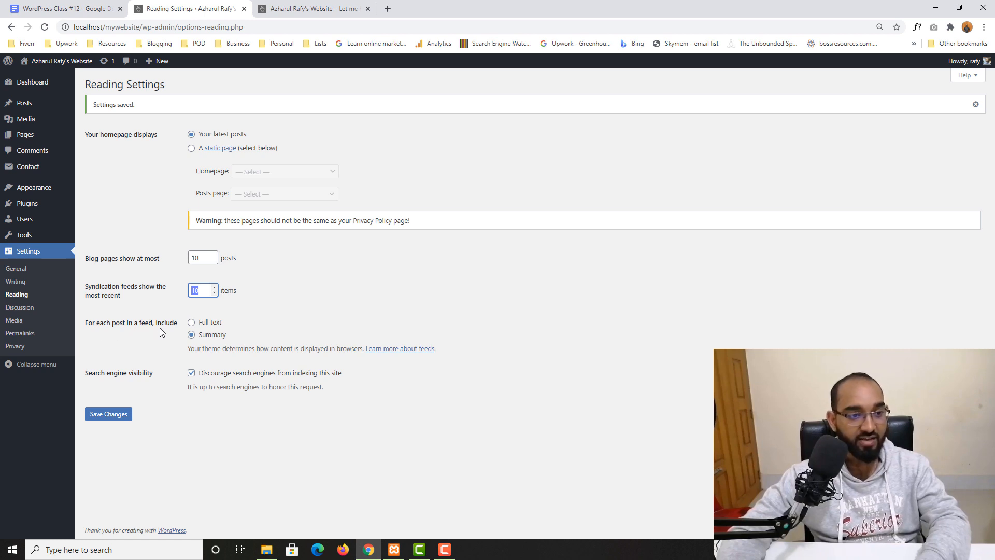
Step: Set each post in a feed to include its full text, look over the homepage posts, and save the Reading Settings
click(197, 327)
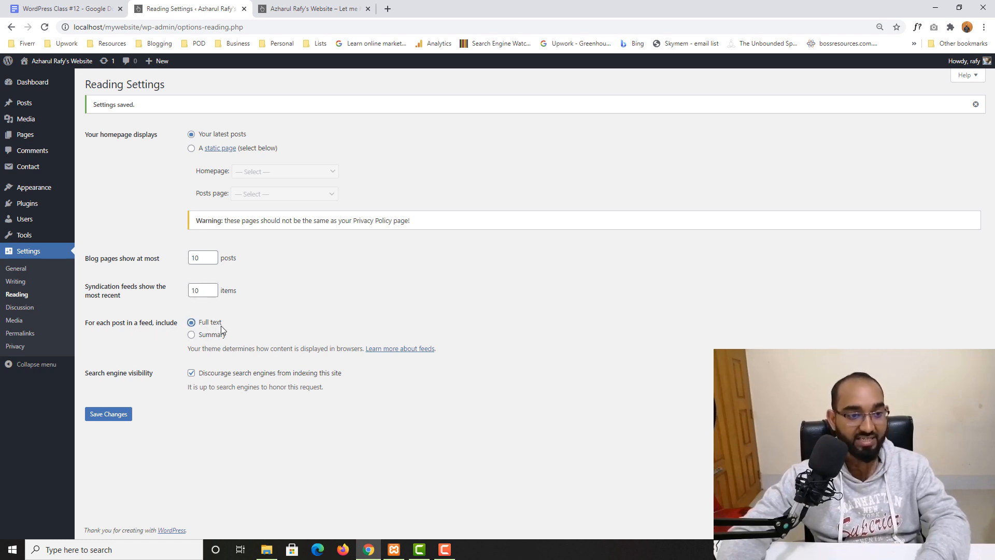
click(311, 9)
scroll(138, 364, down, 5)
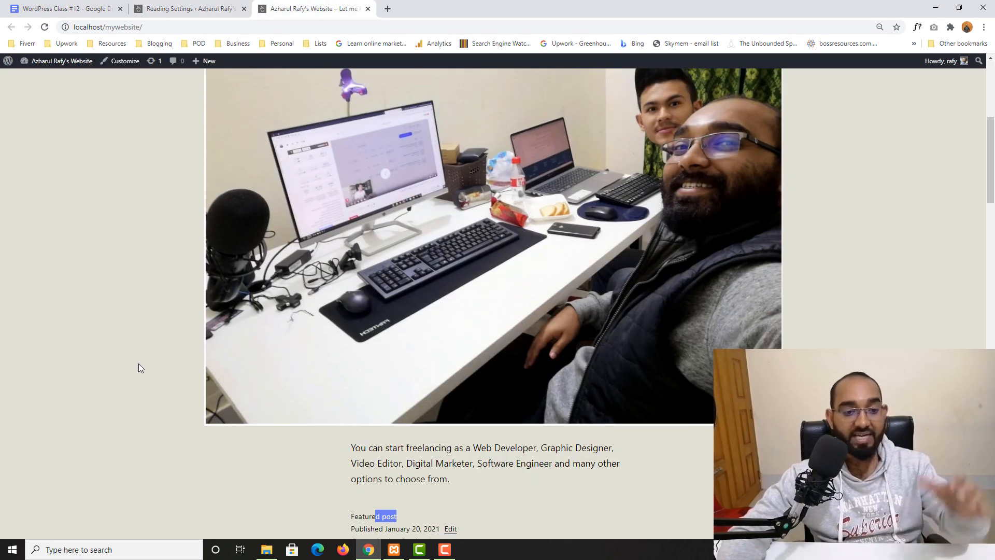
scroll(138, 363, down, 5)
scroll(704, 280, up, 4)
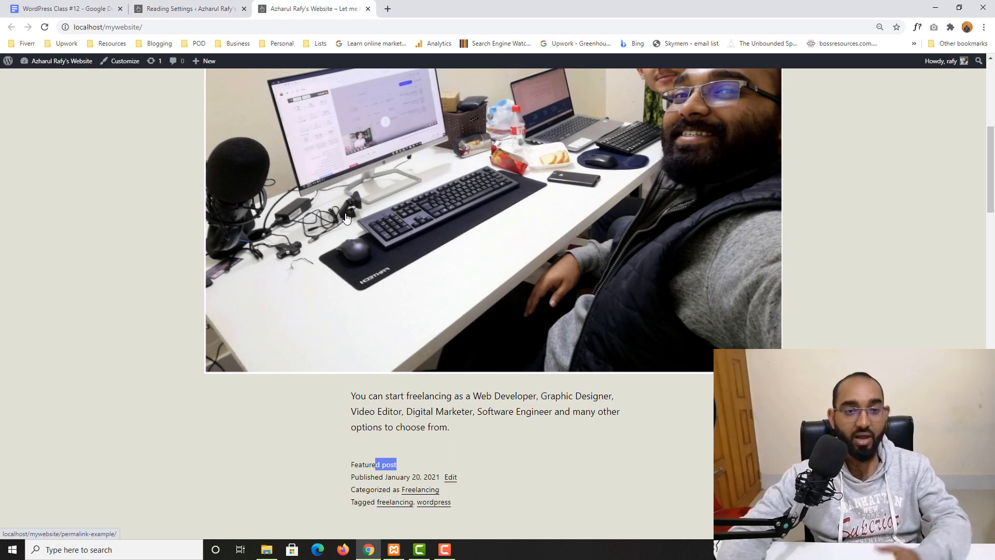
click(186, 9)
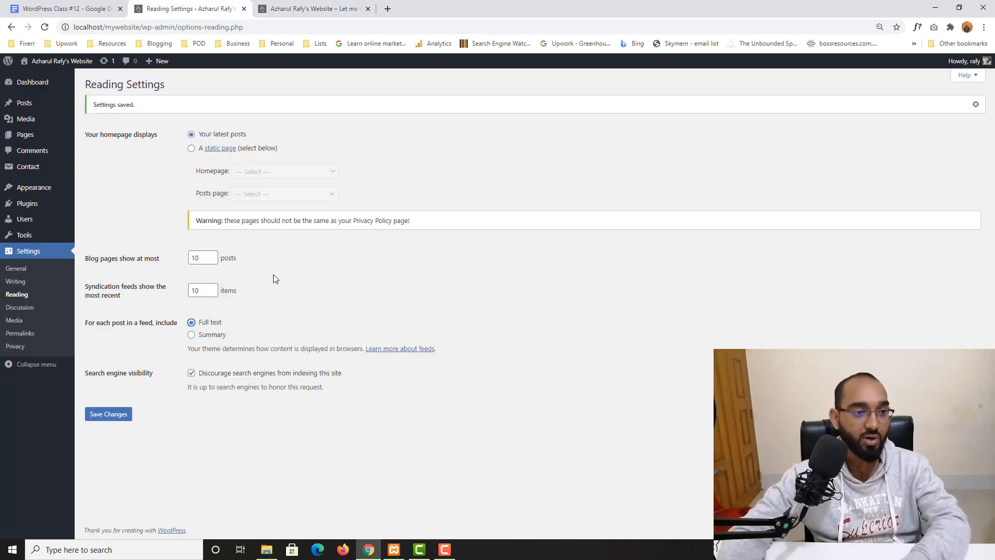
click(102, 415)
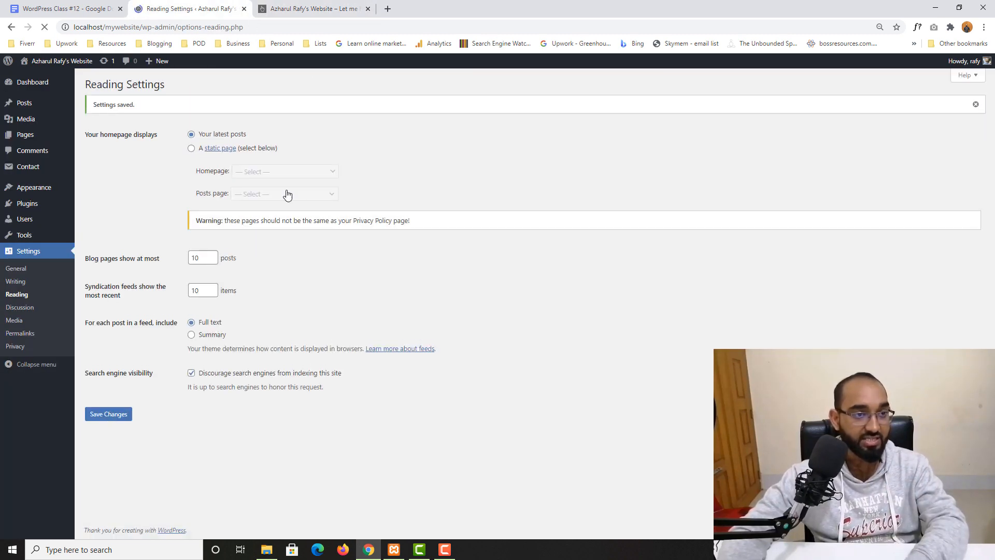
Step: Reload the homepage and examine how much text the posts show, highlighting the excerpt of "Start Freelancing with WordPress"
click(311, 9)
click(45, 27)
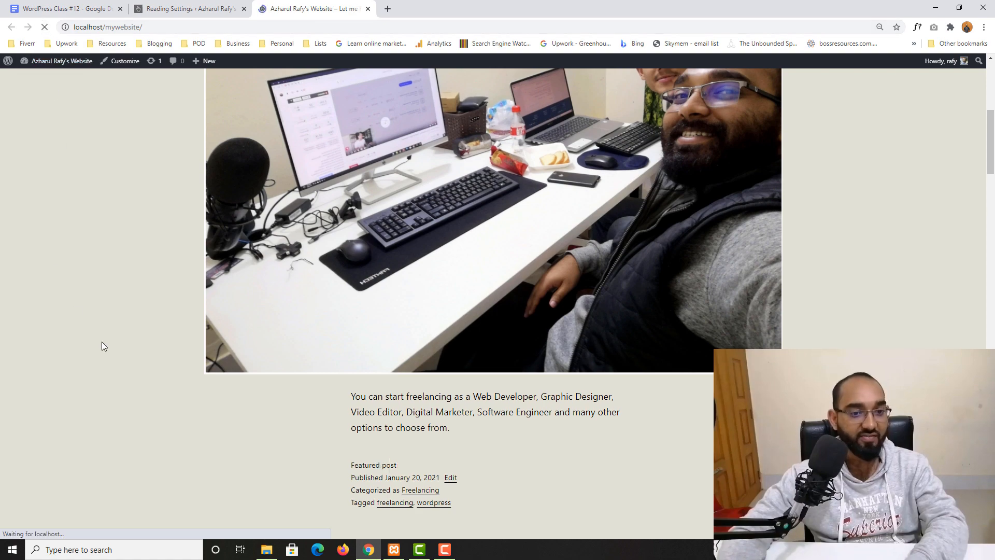
scroll(102, 341, down, 15)
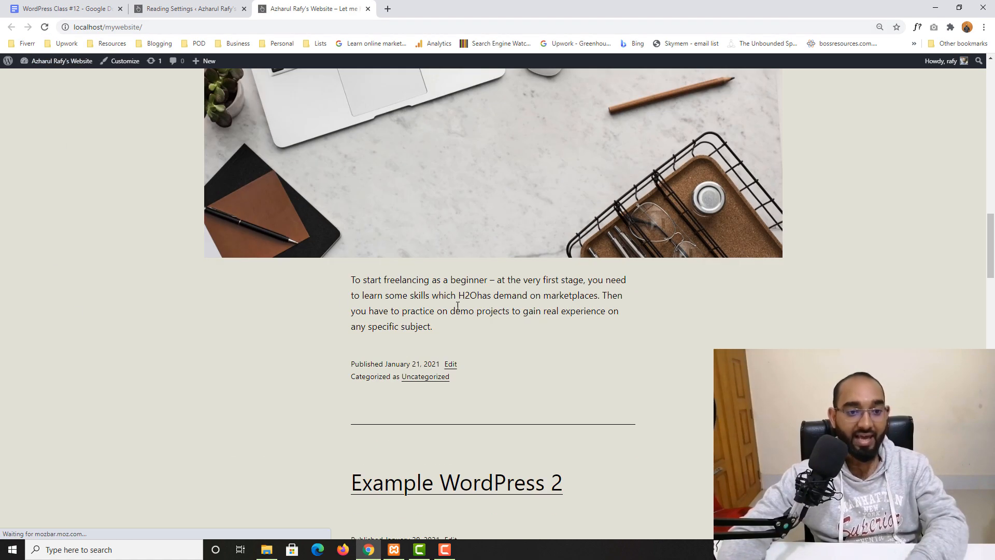
scroll(457, 306, up, 12)
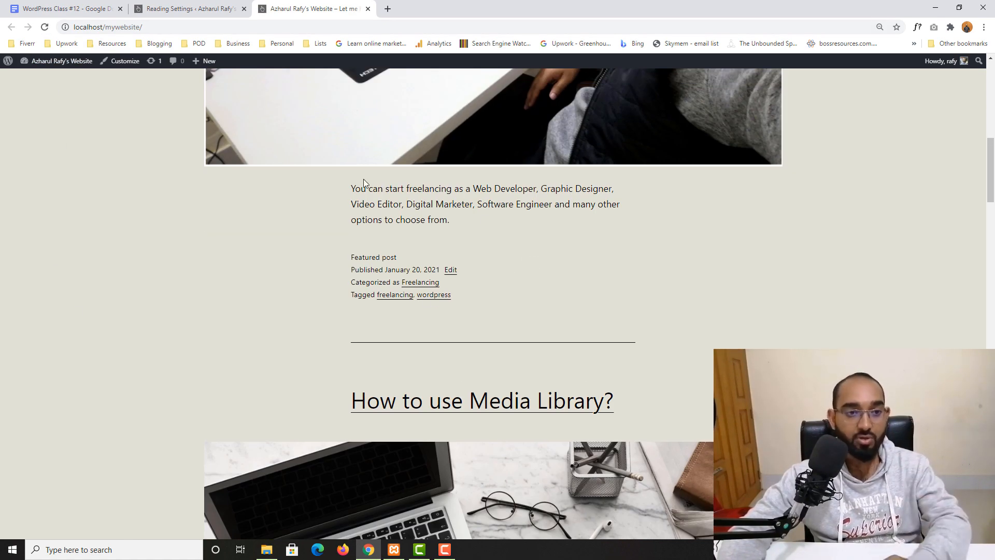
drag(364, 182, 465, 231)
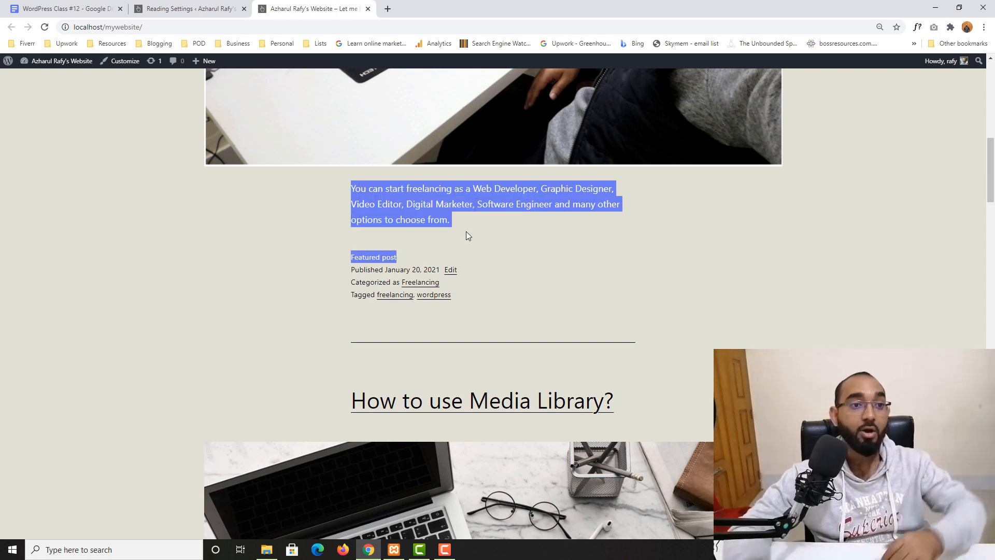
scroll(340, 228, up, 10)
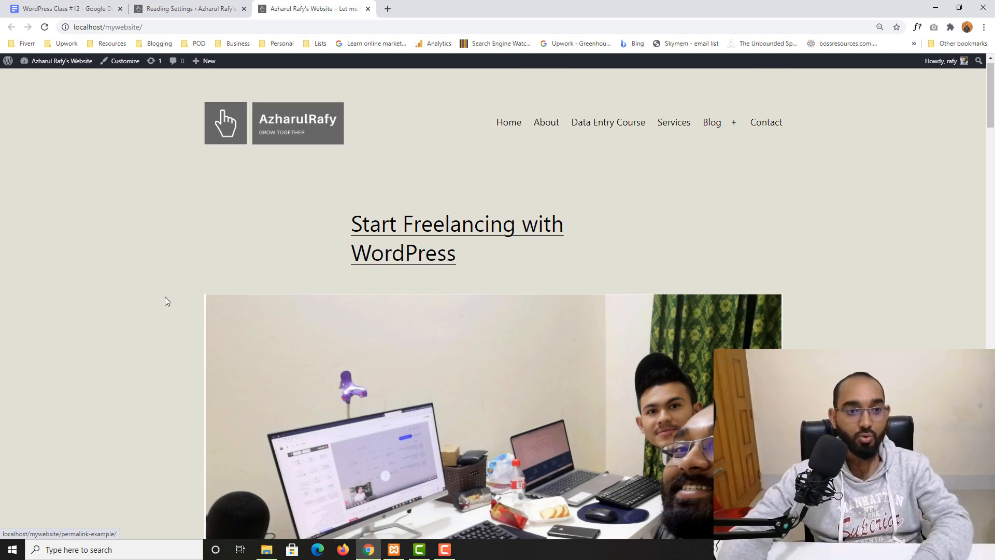
scroll(289, 348, down, 10)
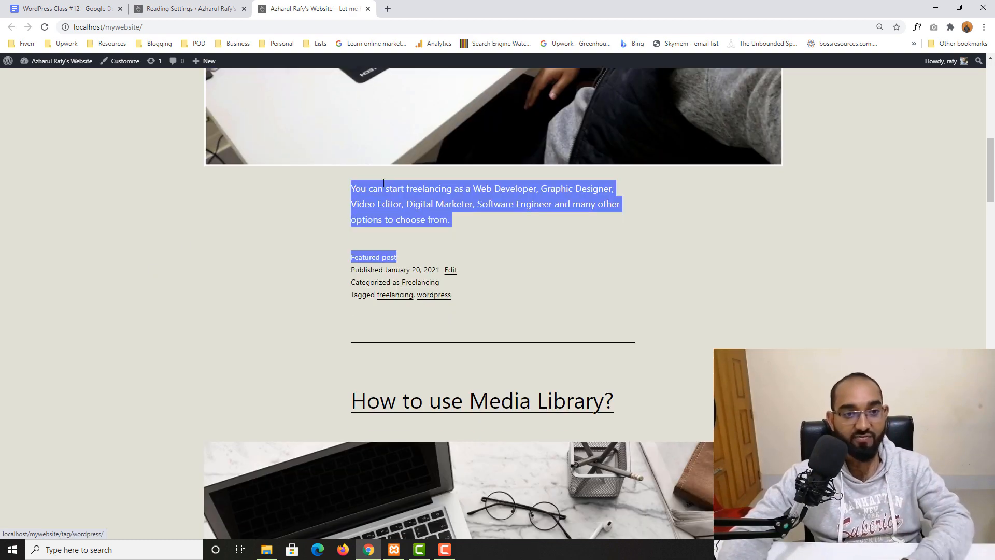
drag(384, 183, 459, 229)
Step: Set each post in a feed to include only a summary and save the Reading Settings
click(206, 8)
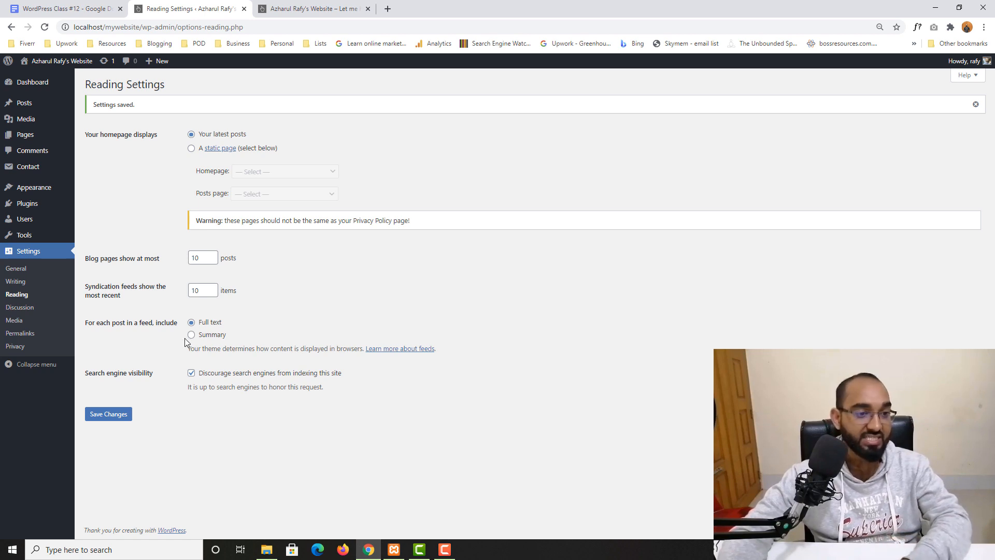
click(116, 414)
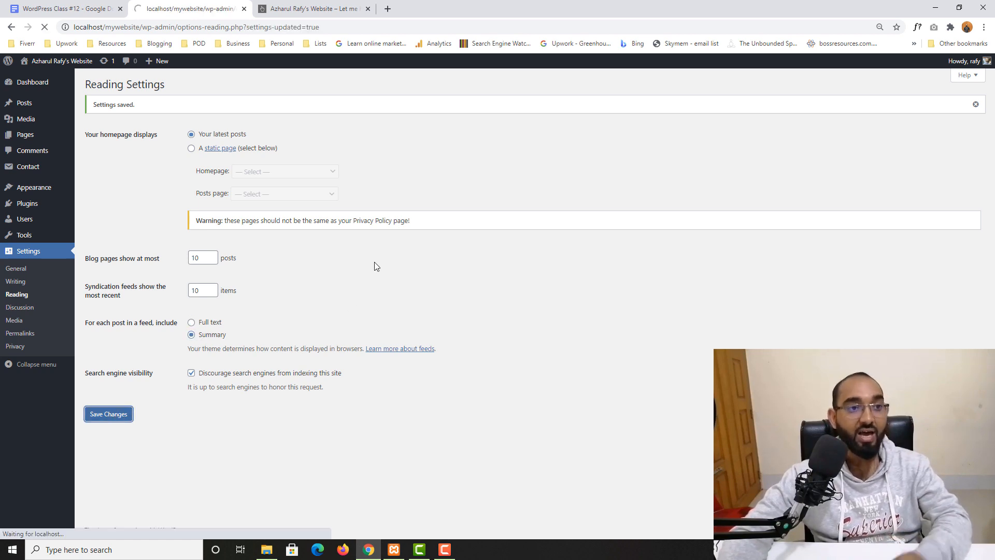
Step: Look over the posts on the homepage to check how much text each one shows
click(314, 8)
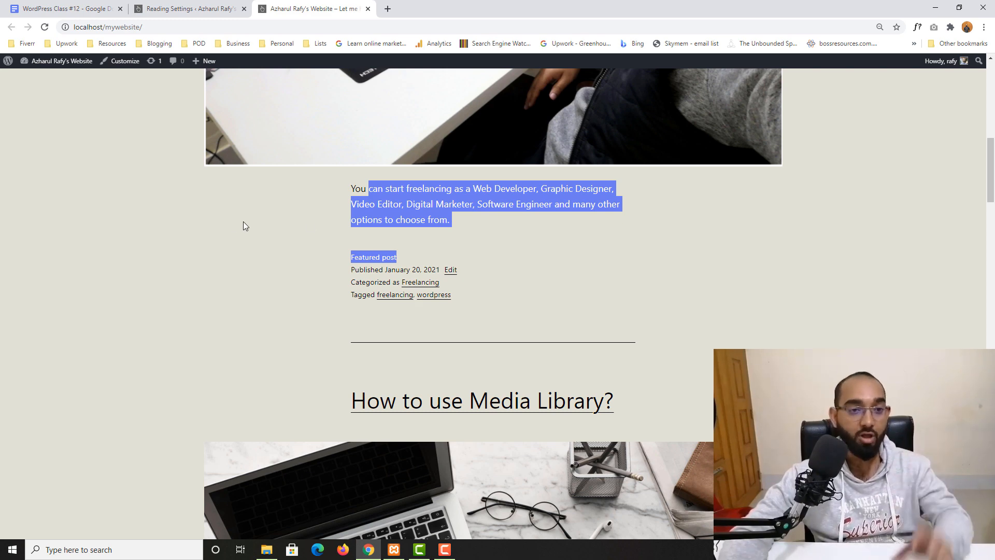
scroll(322, 260, up, 10)
scroll(615, 217, down, 13)
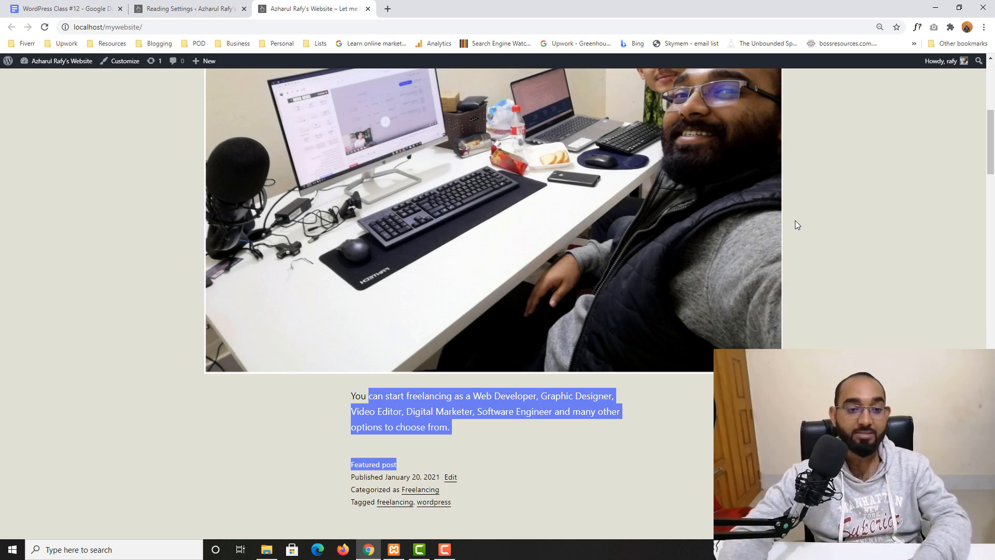
scroll(207, 352, down, 4)
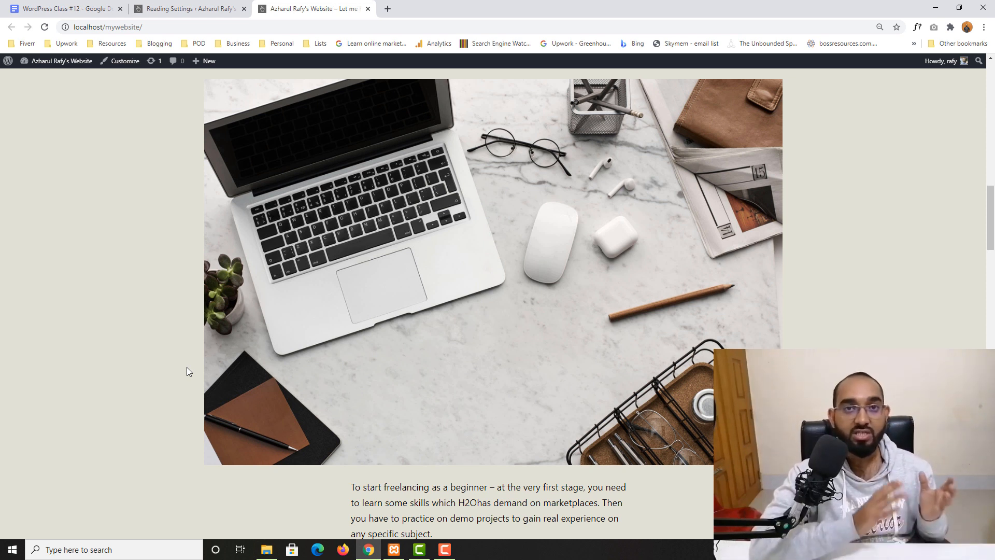
Step: Enable discouraging search engines from indexing this site in the Reading Settings
click(195, 4)
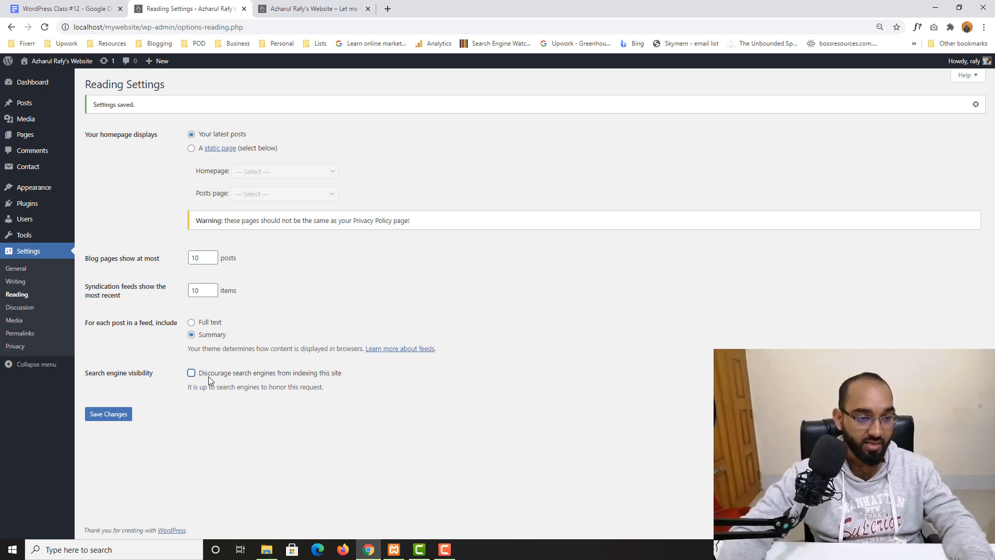
click(191, 373)
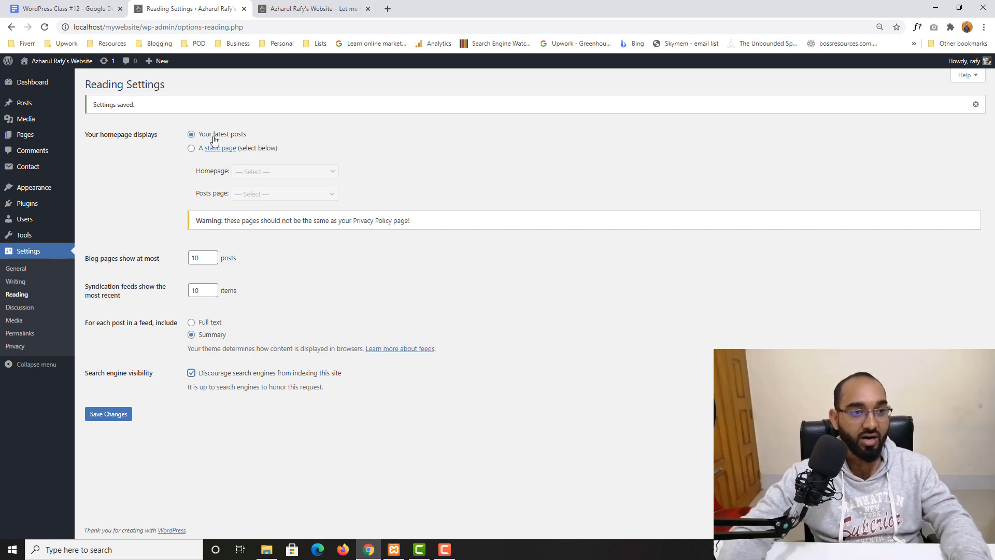
Step: Open the Home page from the website's navigation and look over its "Create your website with blocks" content
click(304, 7)
scroll(395, 236, up, 5)
scroll(395, 237, up, 10)
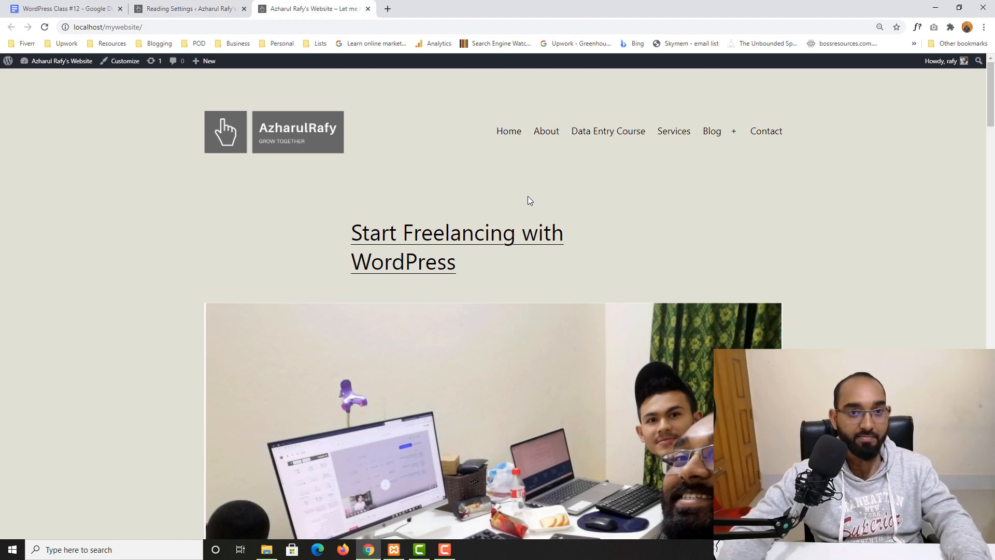
click(505, 131)
scroll(141, 341, down, 20)
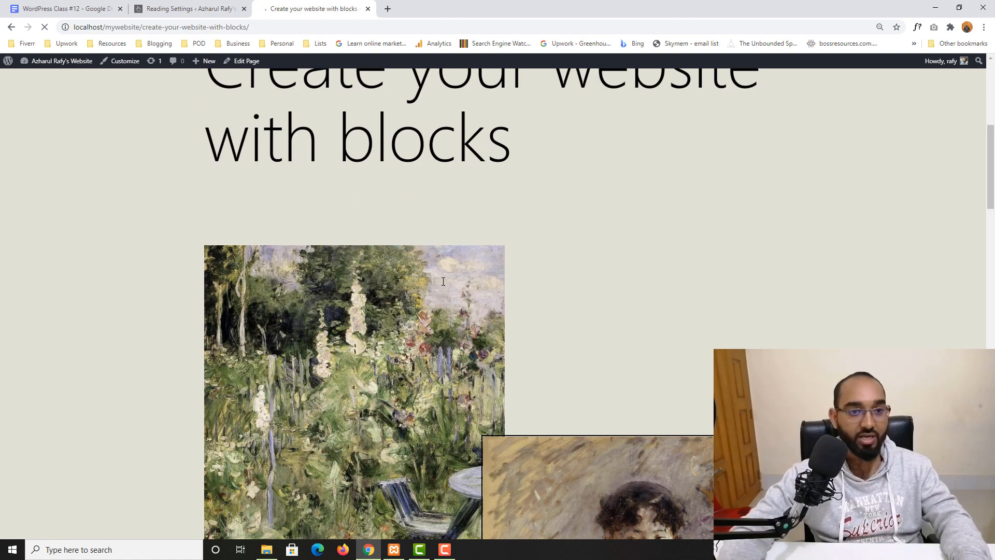
scroll(272, 376, up, 6)
scroll(453, 272, up, 7)
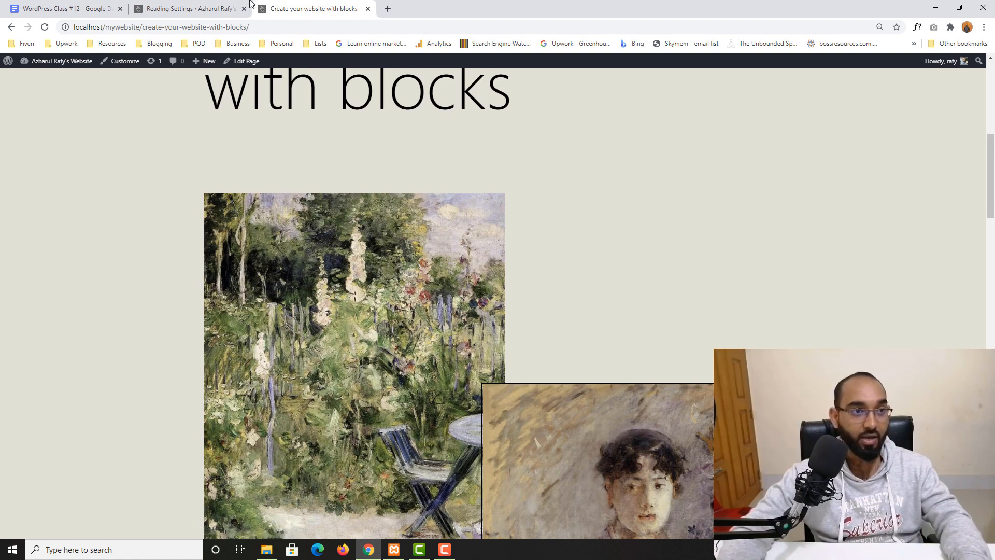
Step: Save the Reading Settings with latest posts as the homepage display, and reload and examine the "Create your website with blocks" page
click(228, 6)
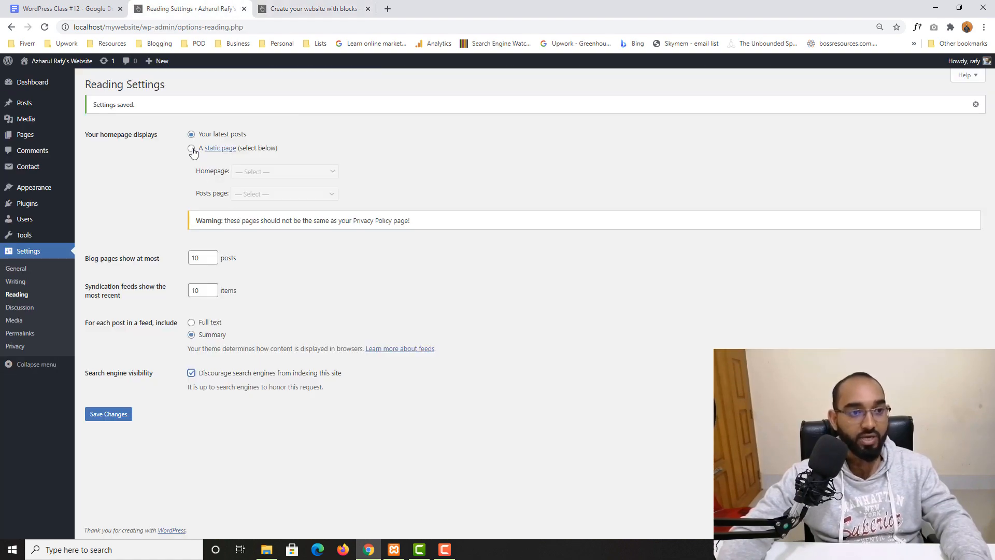
click(104, 418)
click(309, 6)
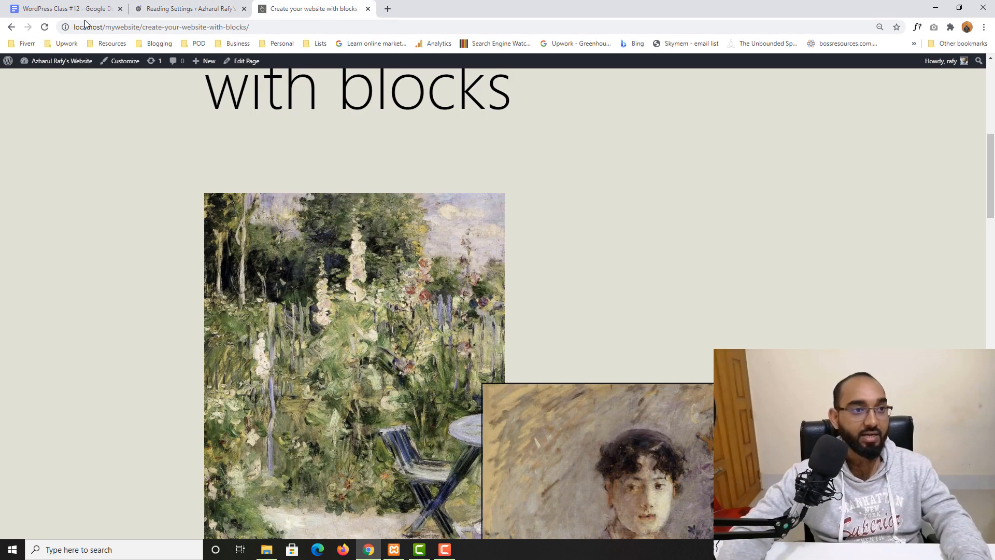
click(45, 27)
scroll(73, 264, up, 8)
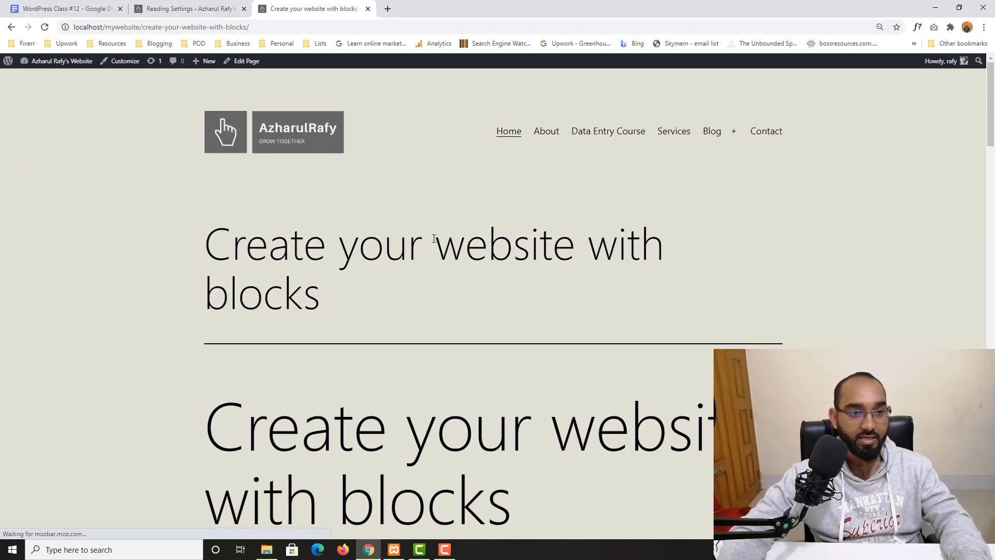
drag(268, 235, 303, 311)
scroll(287, 312, down, 10)
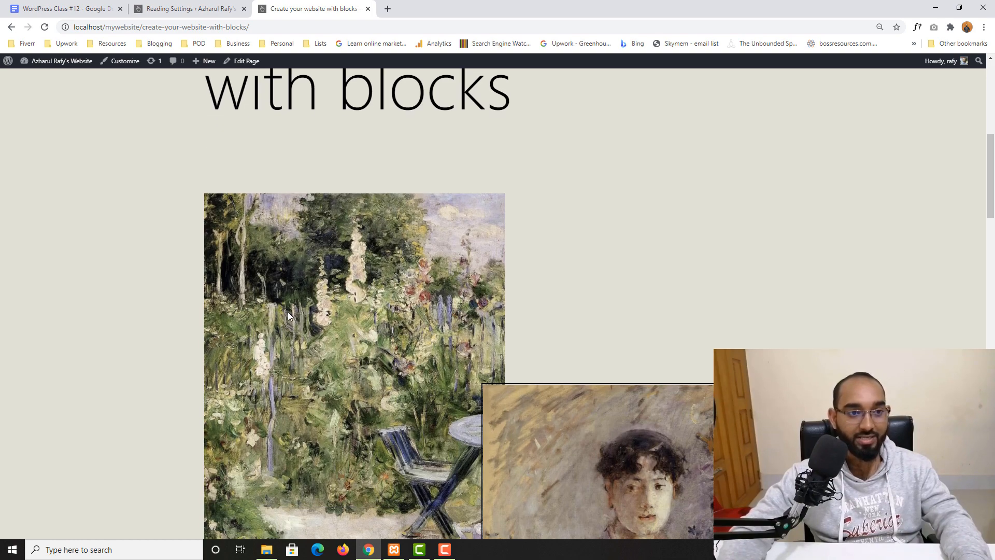
scroll(110, 453, up, 7)
Step: Make the homepage display the static page "Create your website with blocks" and save the Reading Settings
click(210, 8)
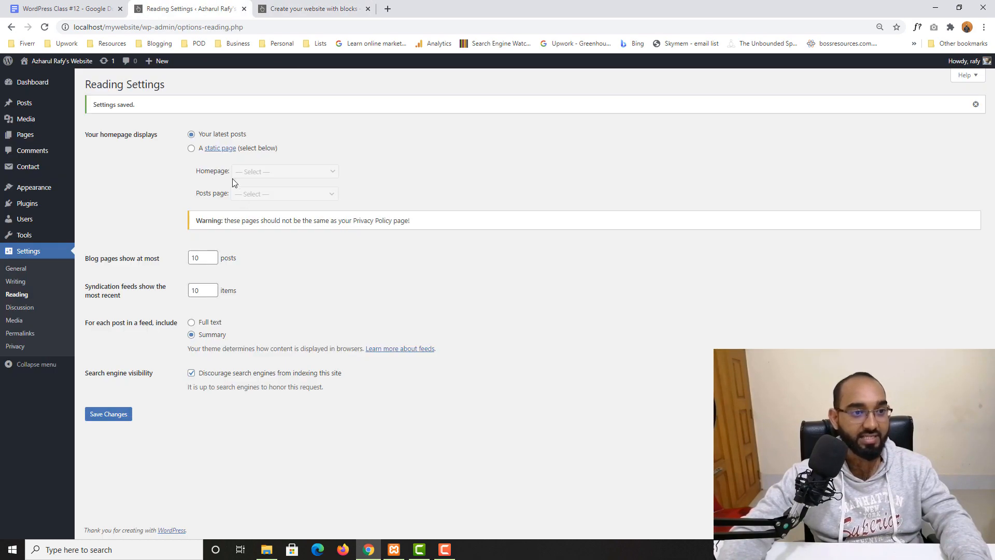
click(192, 148)
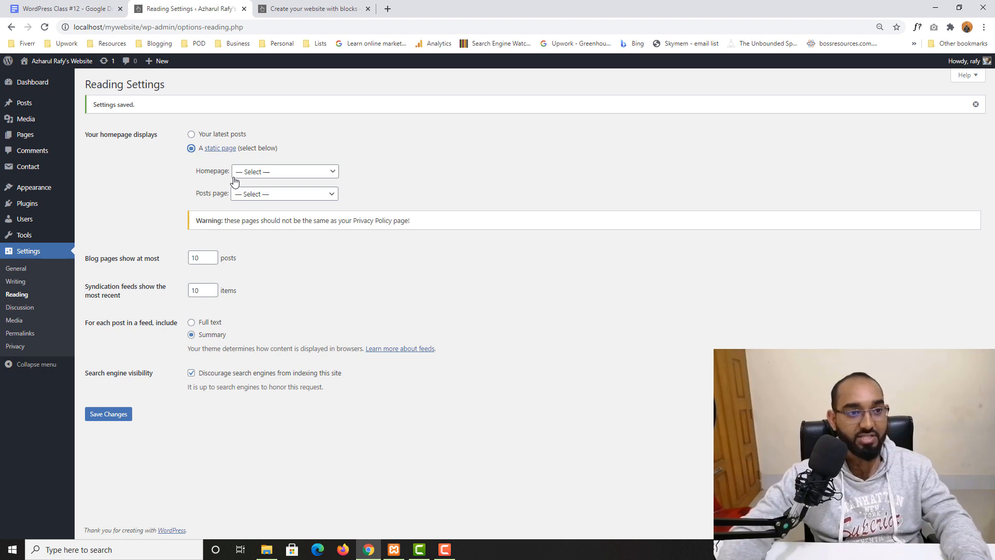
click(264, 175)
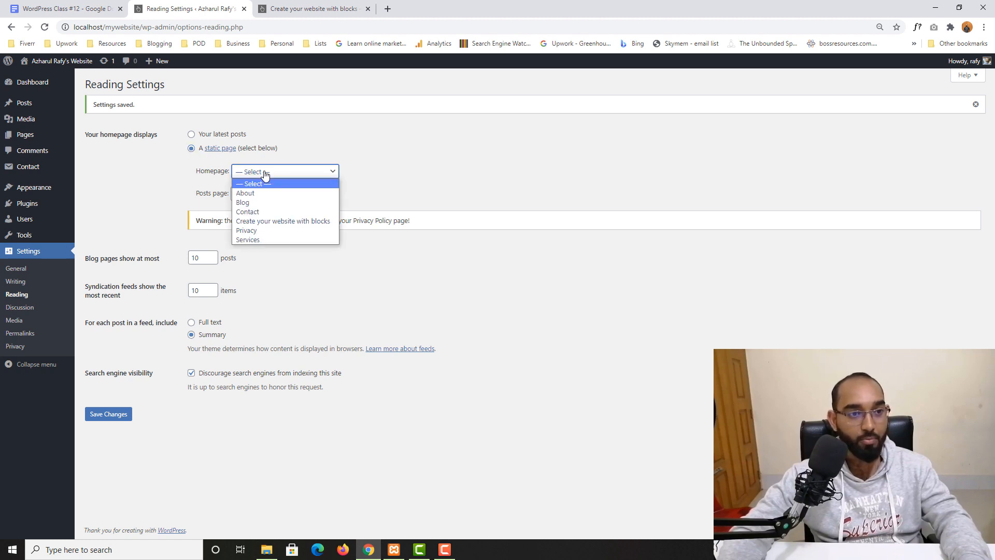
click(264, 222)
click(98, 417)
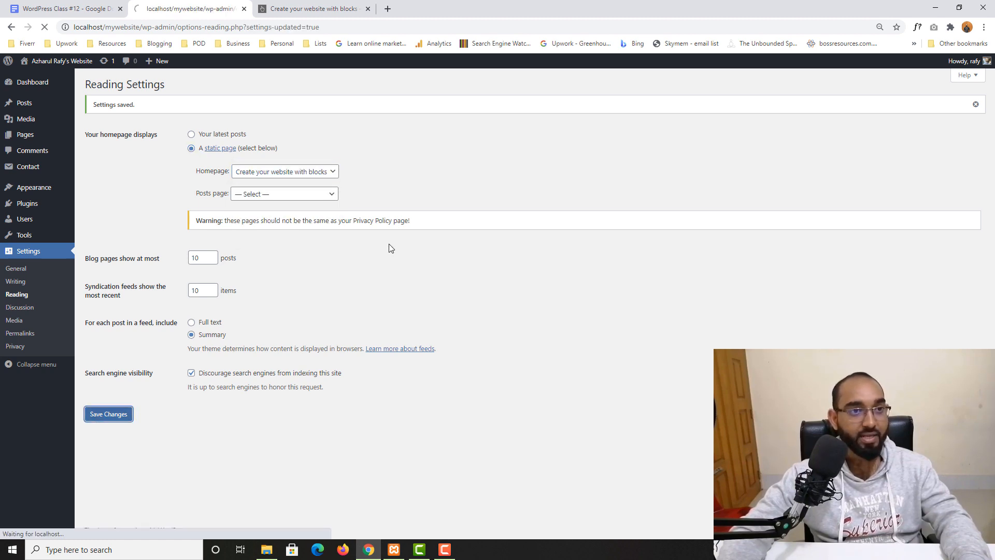
Step: Reload the website and examine the static homepage from its heading down to the "Need help?" section
click(311, 9)
key(F5)
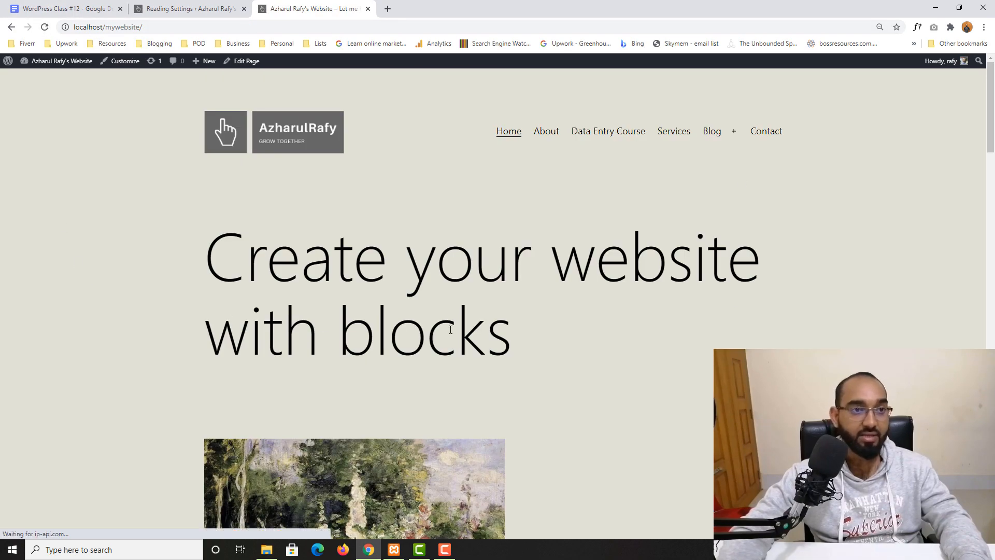
scroll(635, 248, down, 7)
scroll(245, 486, down, 15)
scroll(256, 473, up, 20)
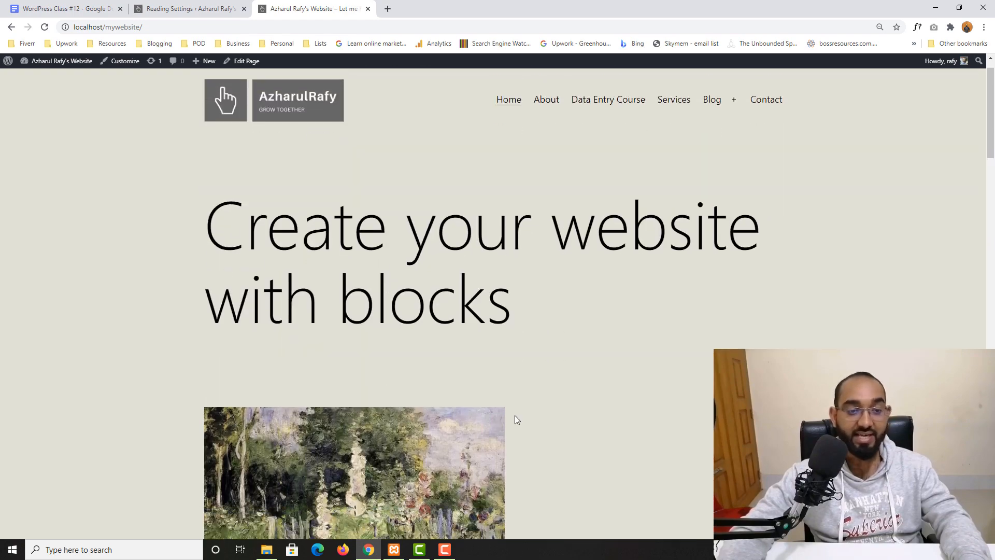
scroll(515, 417, down, 15)
scroll(343, 409, down, 5)
scroll(228, 329, up, 3)
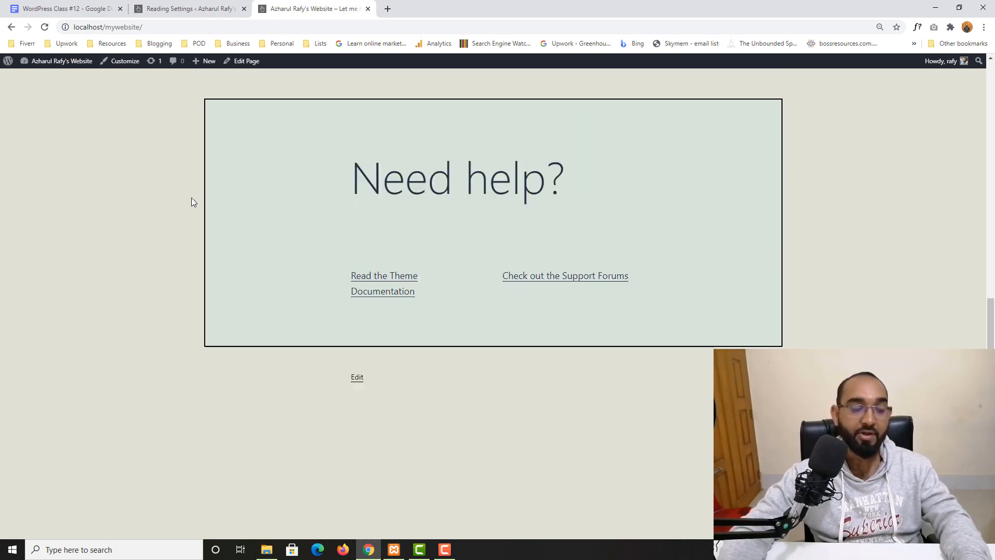
Step: Set the posts page to Blog, check the website's navigation, and save the Reading Settings
click(187, 9)
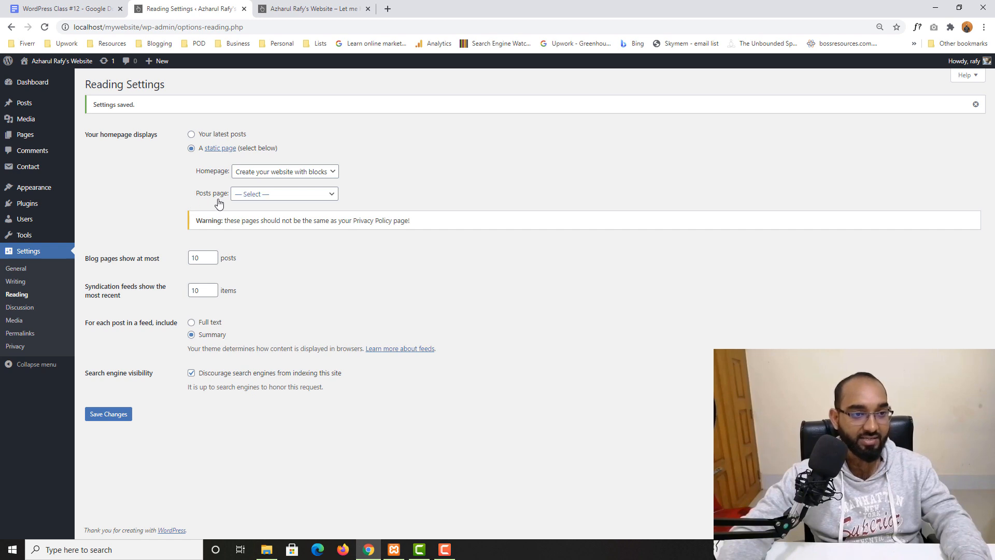
click(273, 198)
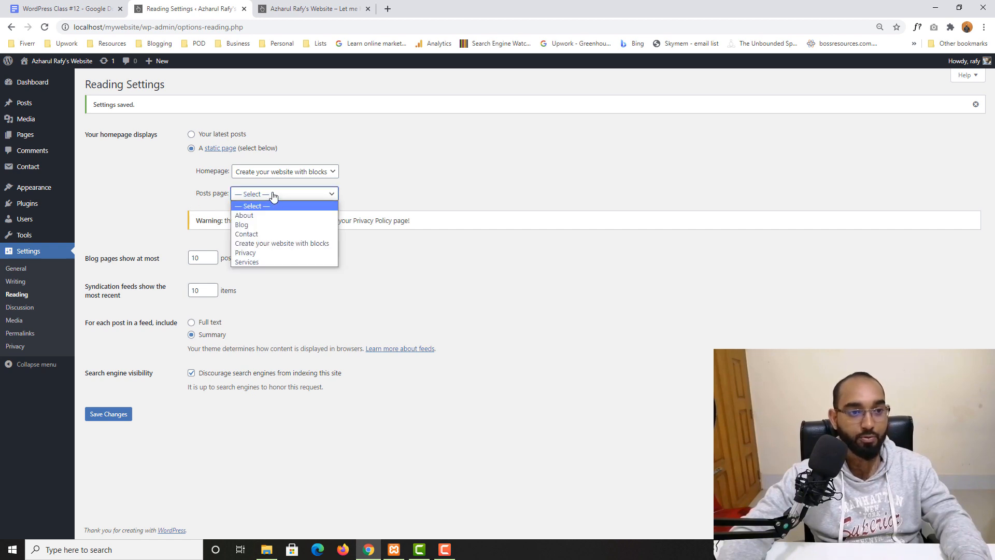
click(265, 224)
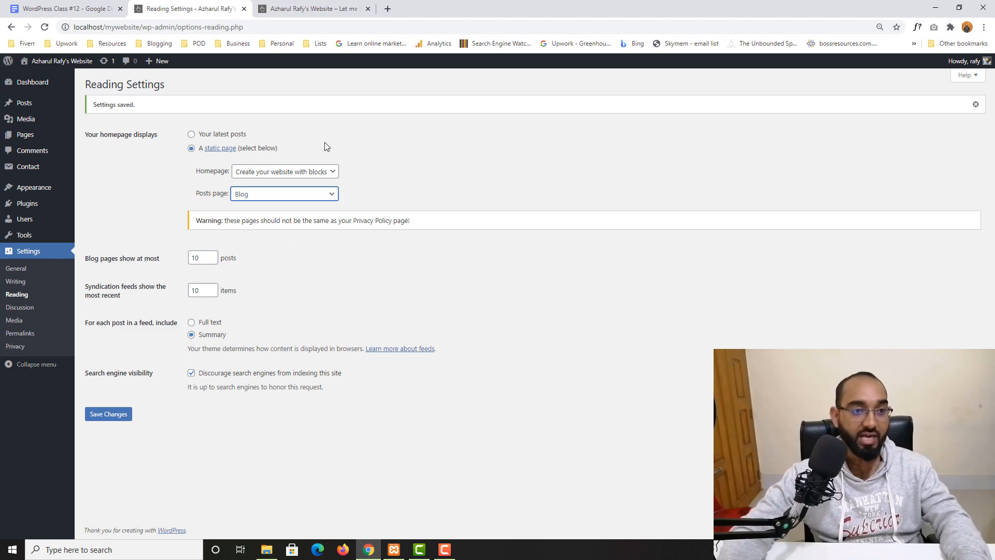
click(305, 8)
scroll(751, 156, up, 10)
scroll(717, 227, up, 5)
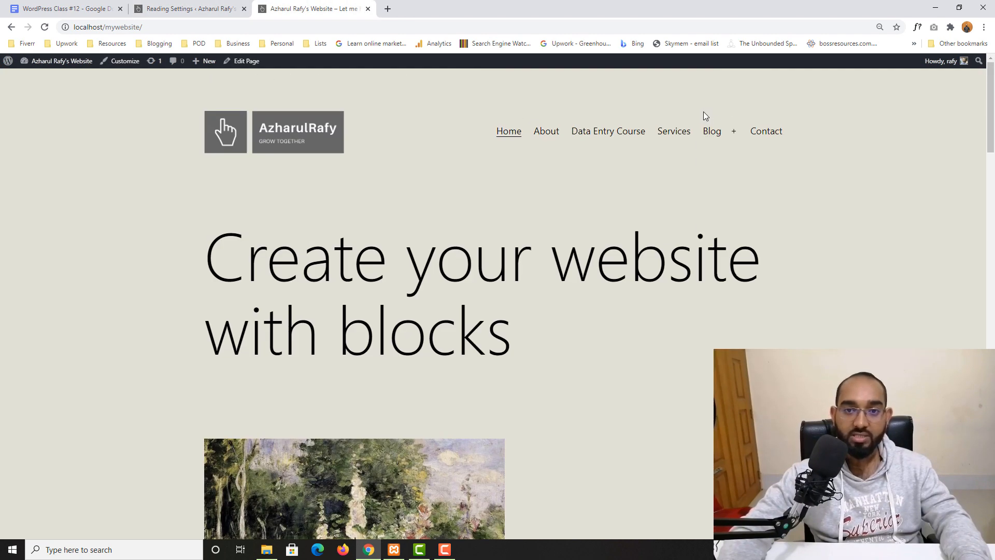
mouse_move(720, 136)
key(ctrl+shift+Tab)
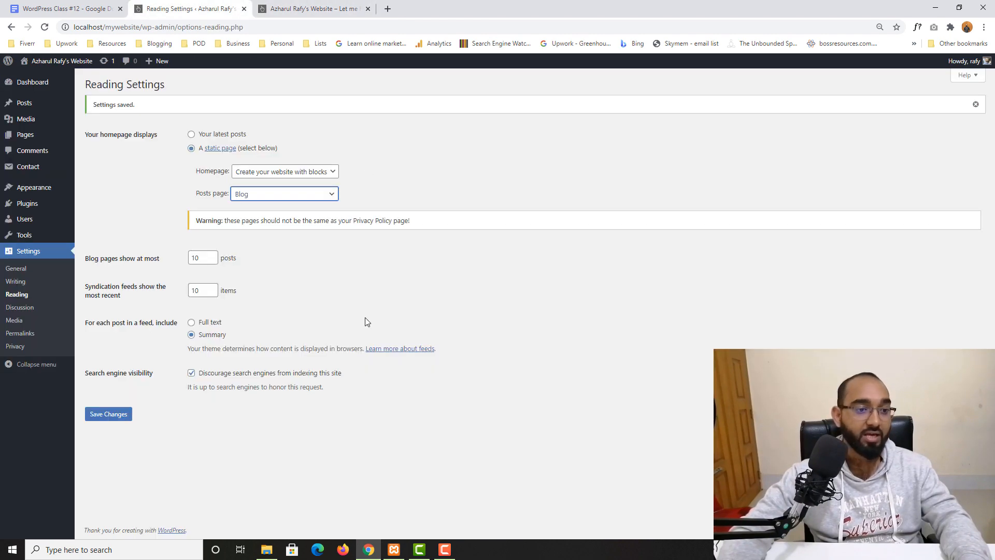
click(110, 414)
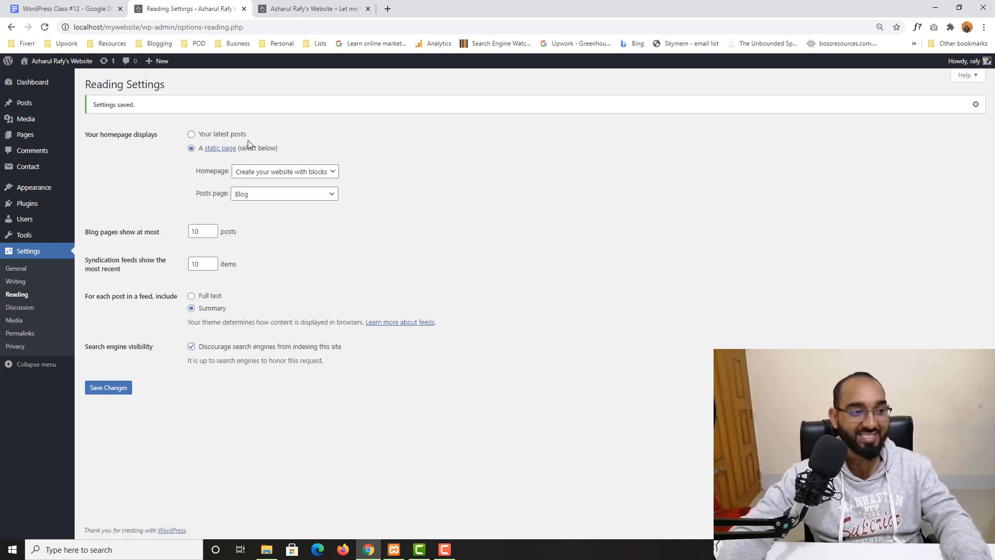
Step: Open the Discussion Settings
click(19, 309)
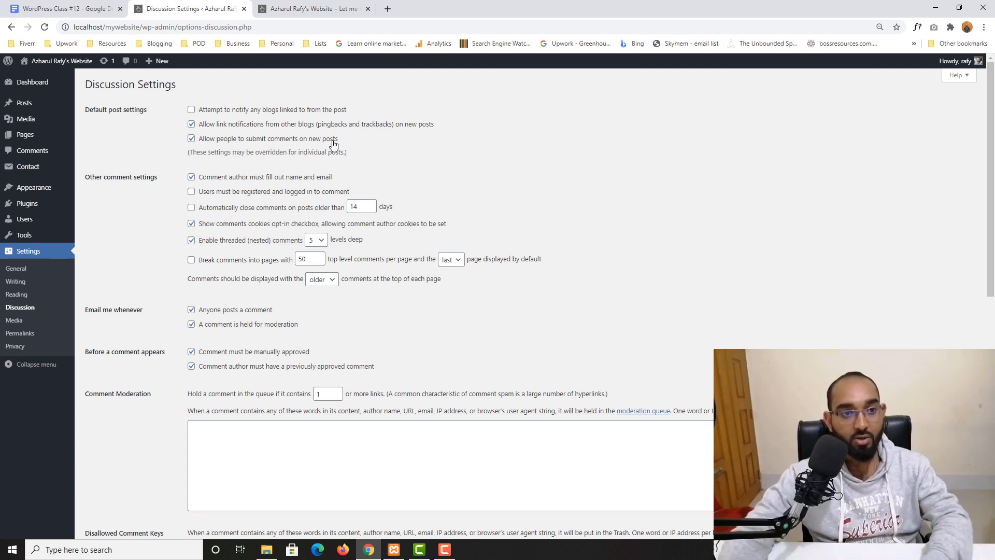
Step: Turn off Allow comments in a new post's Discussion options and leave the post without saving
click(292, 8)
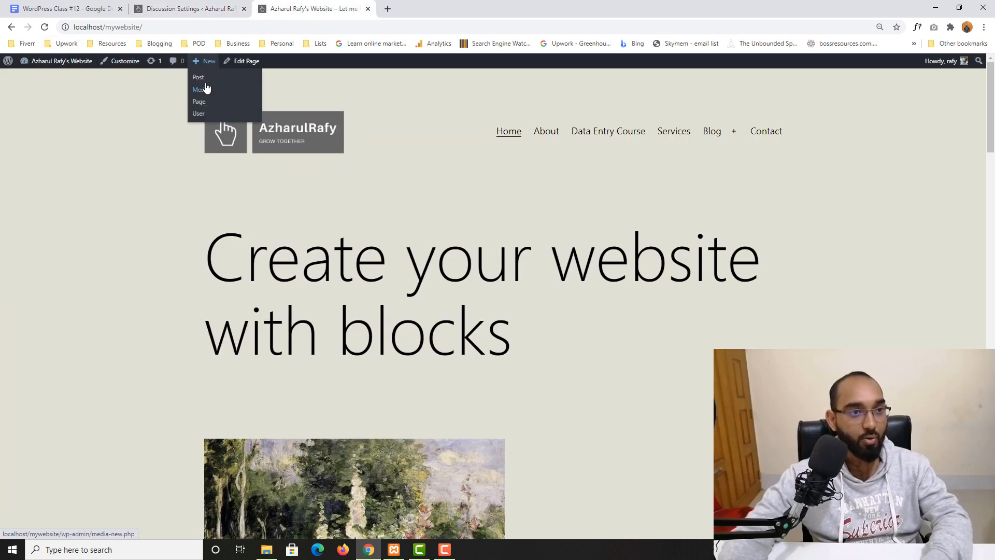
click(203, 76)
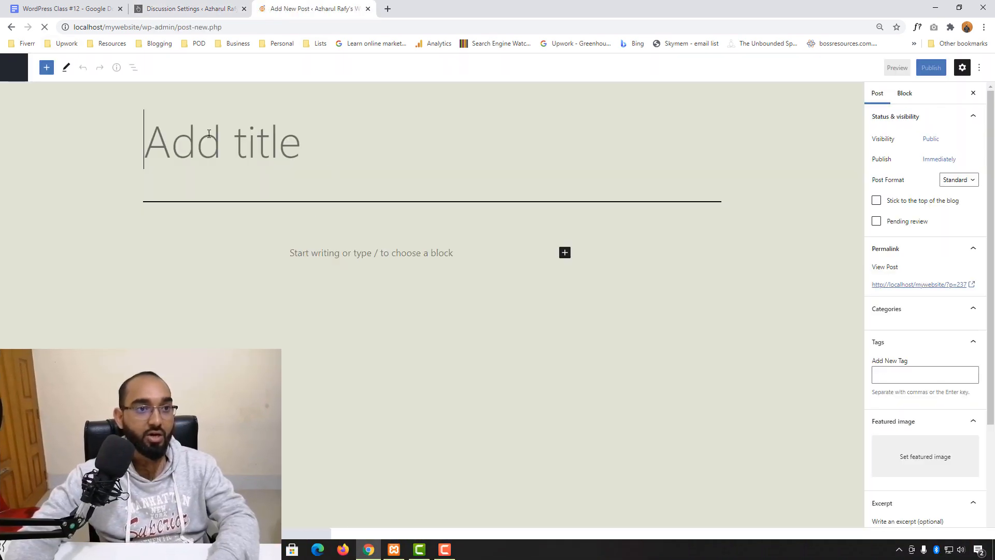
scroll(922, 363, down, 4)
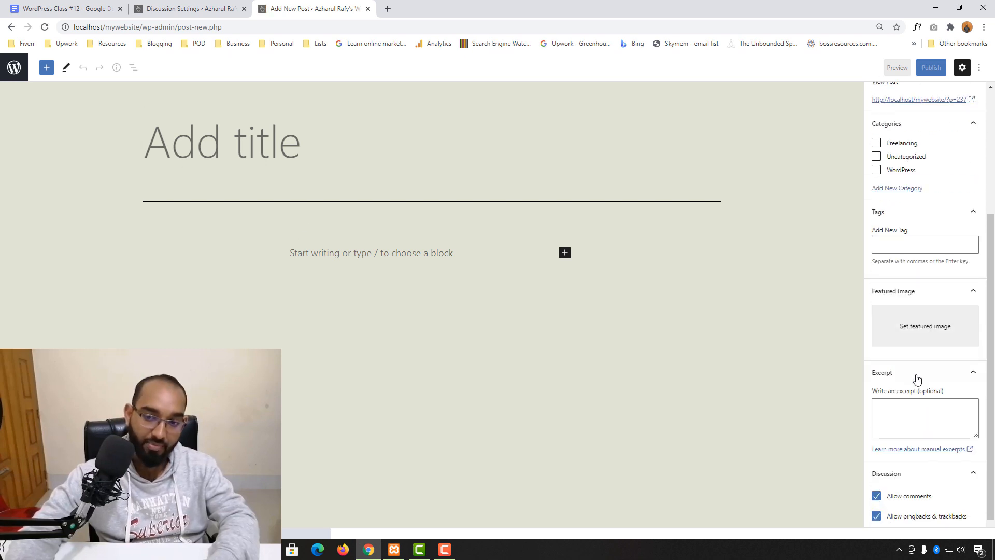
click(888, 486)
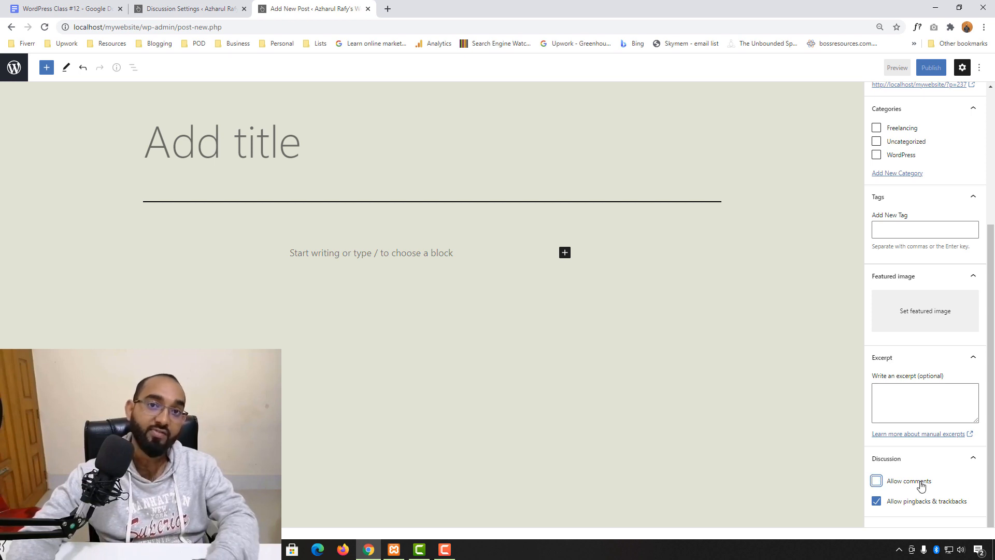
click(368, 9)
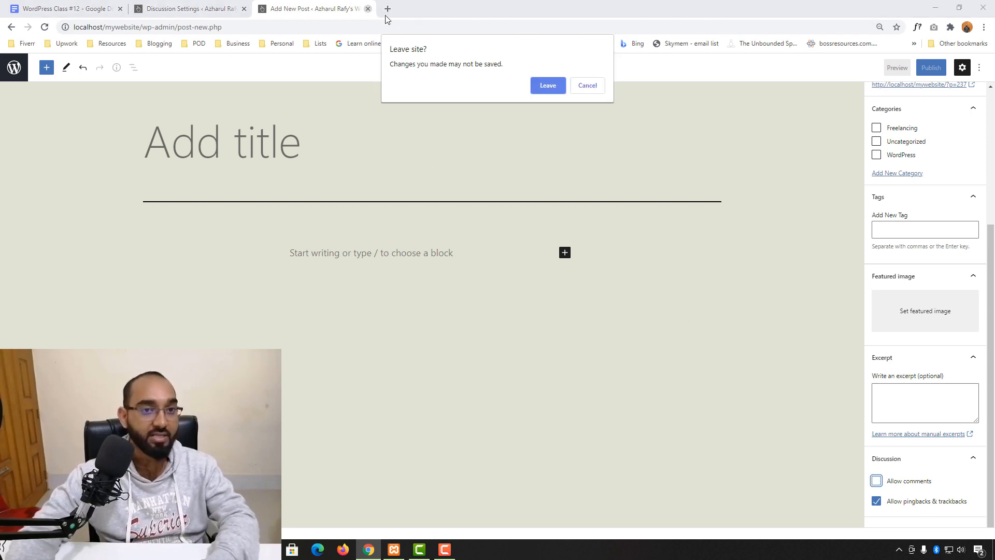
click(551, 85)
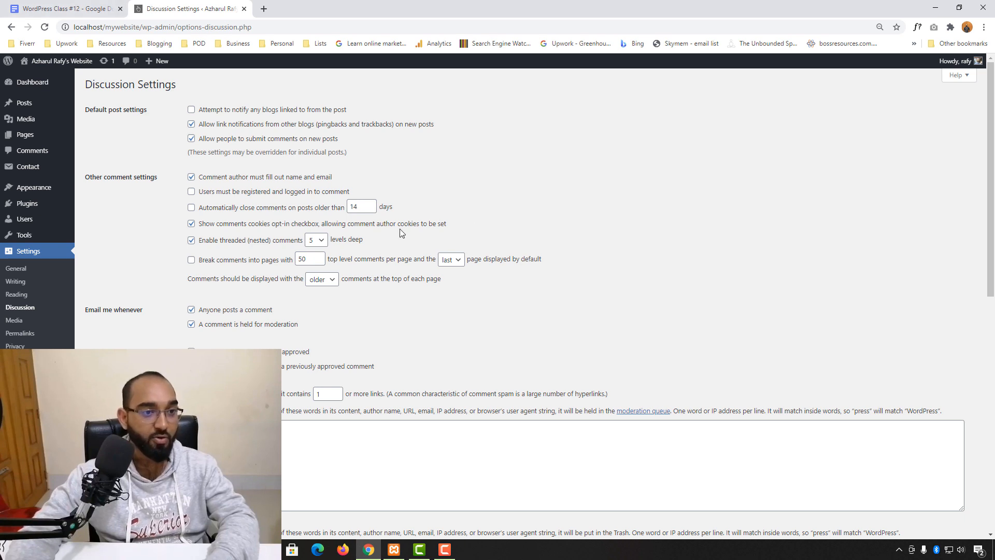
Step: Review the comment options in the Discussion Settings and open the Comments list in a new tab
scroll(165, 277, down, 1)
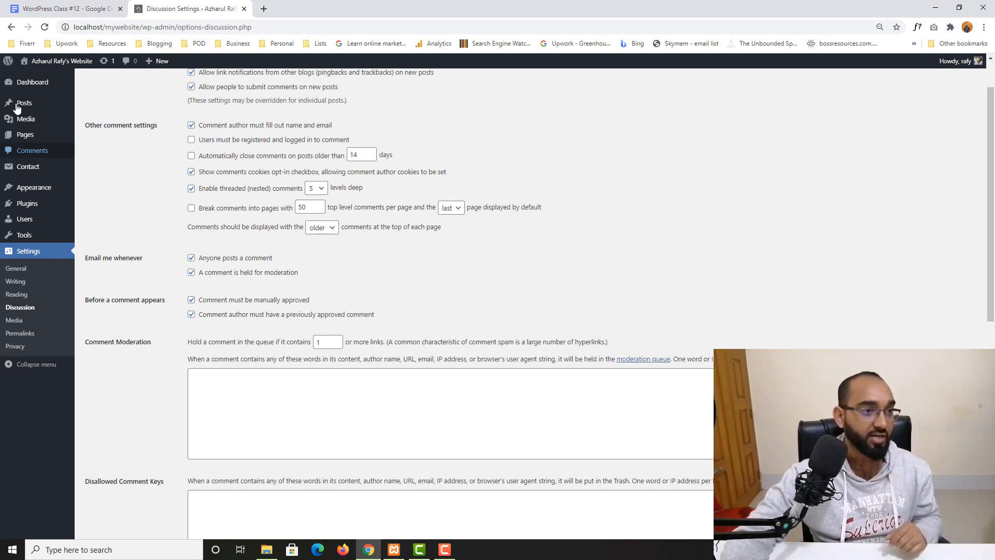
right_click(29, 157)
click(42, 160)
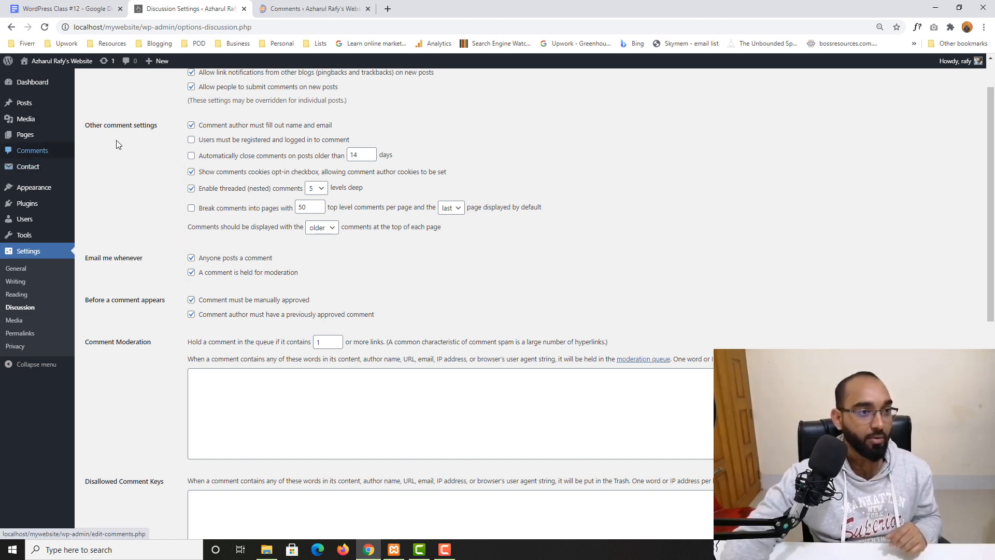
key(ctrl+Tab)
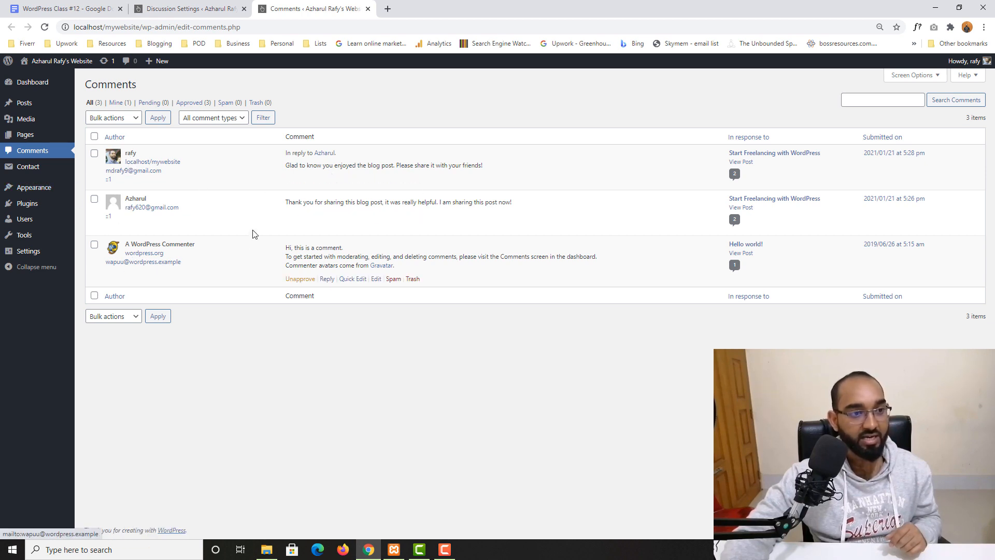
Step: Check the commenter's e-mail in the Comments list, close that tab, and review the registered-users option in the Discussion Settings
triple_click(155, 208)
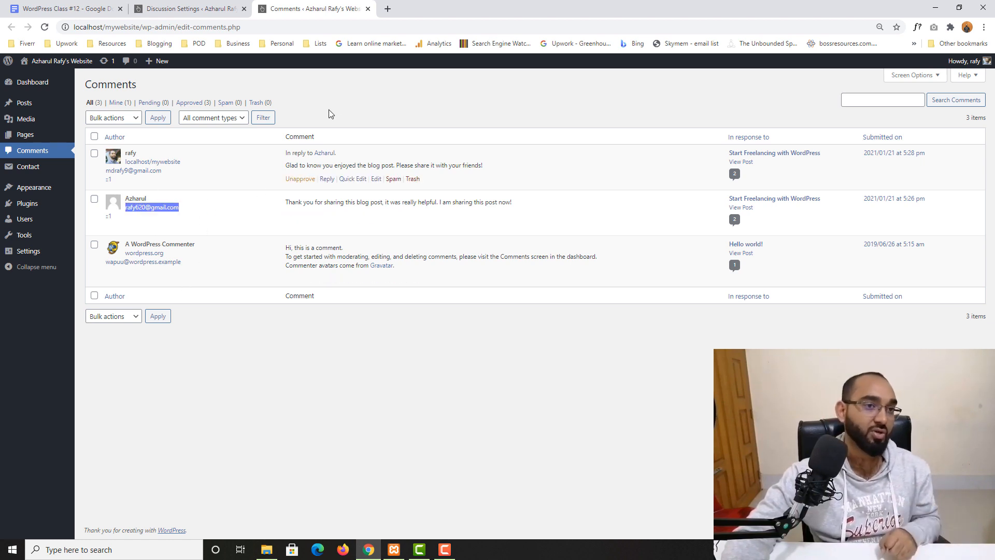
click(368, 9)
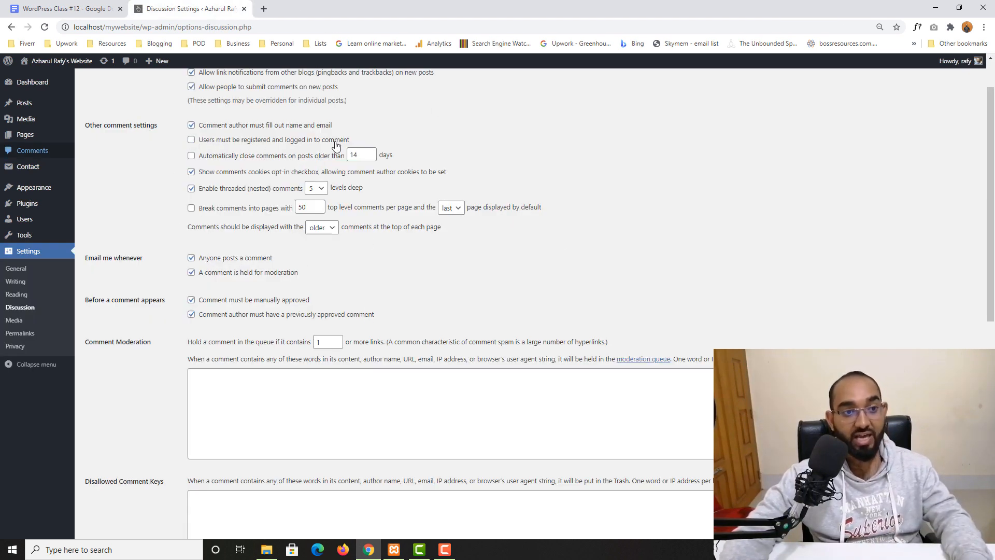
drag(358, 145, 201, 144)
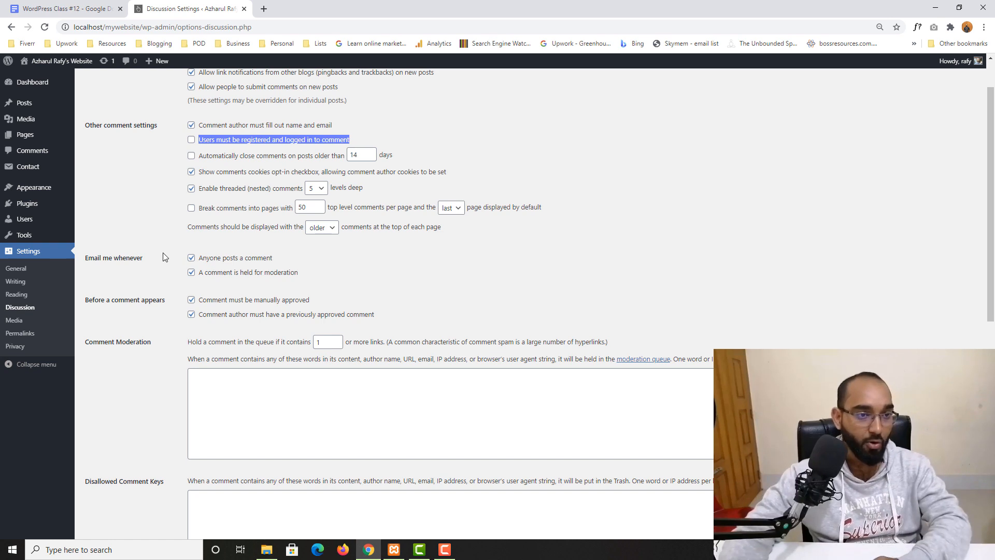
scroll(194, 200, down, 1)
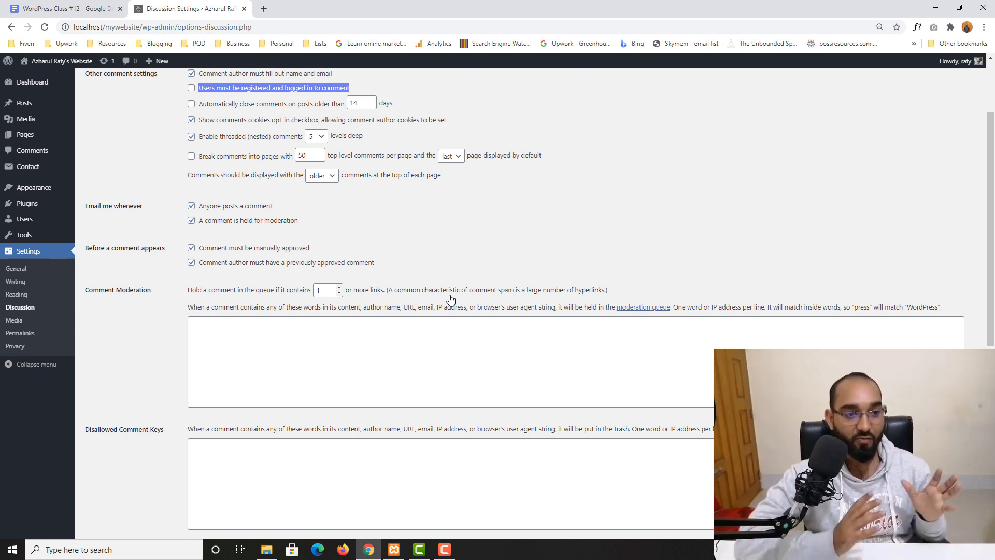
Step: Try a Comment Moderation threshold of 2 links and restore it to 1
double_click(317, 293)
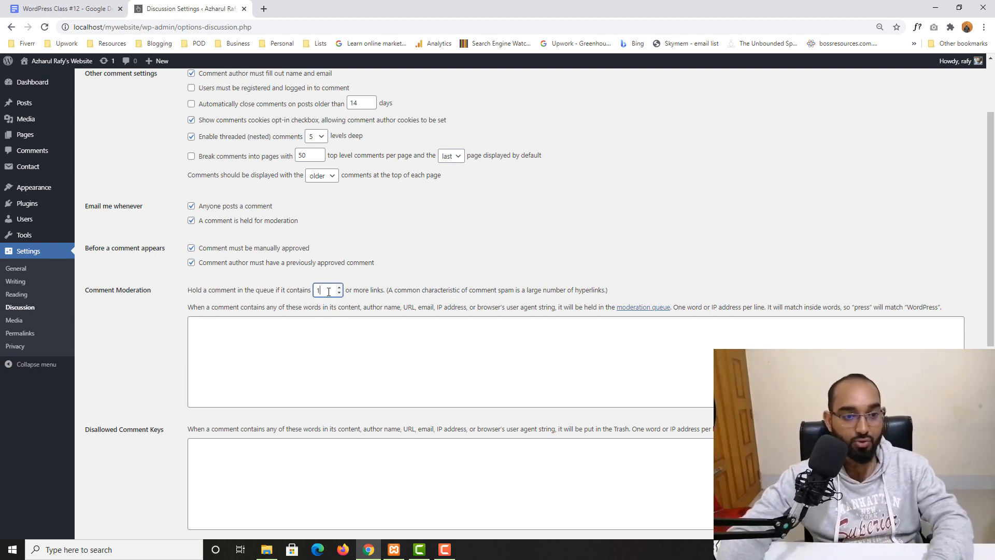
click(325, 292)
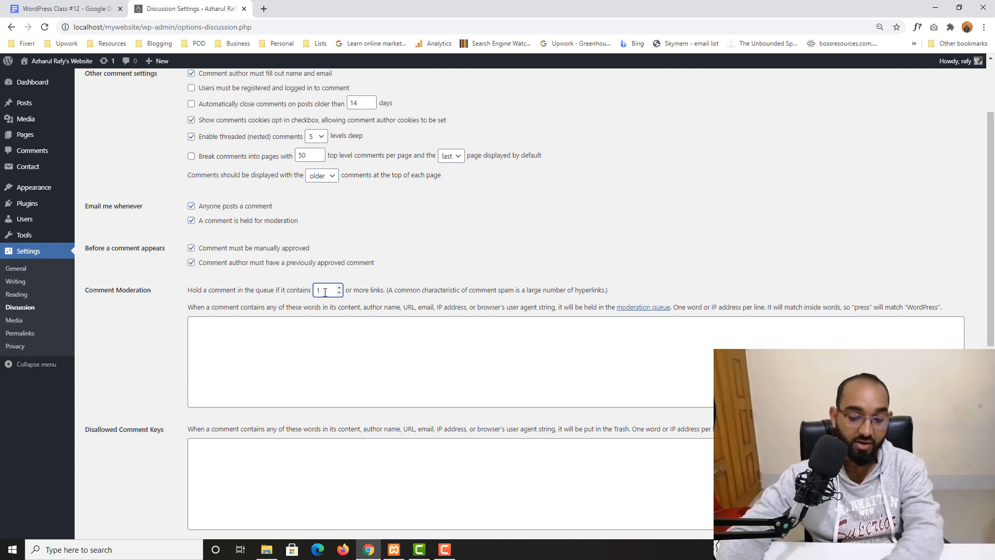
key(BackSpace)
text(2)
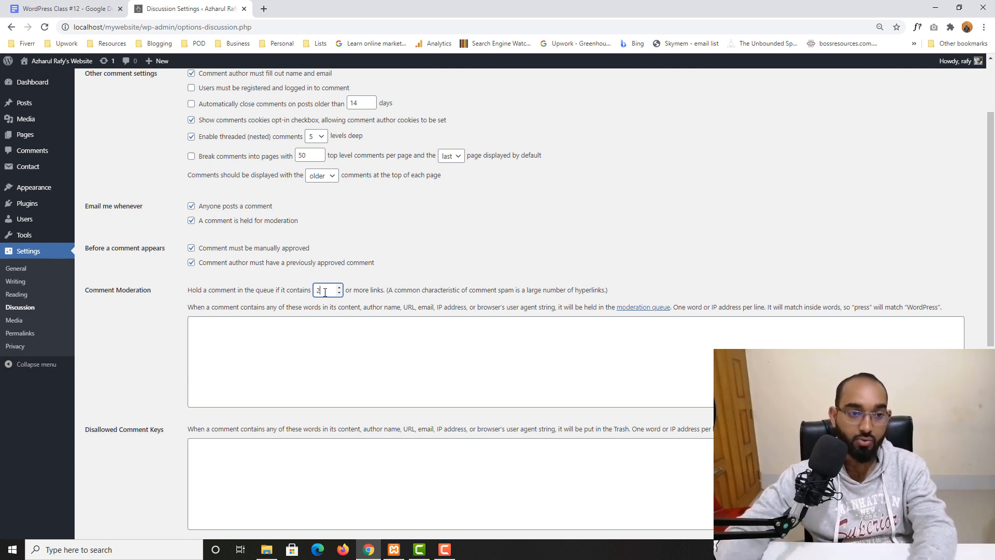
click(256, 298)
drag(322, 295, 314, 294)
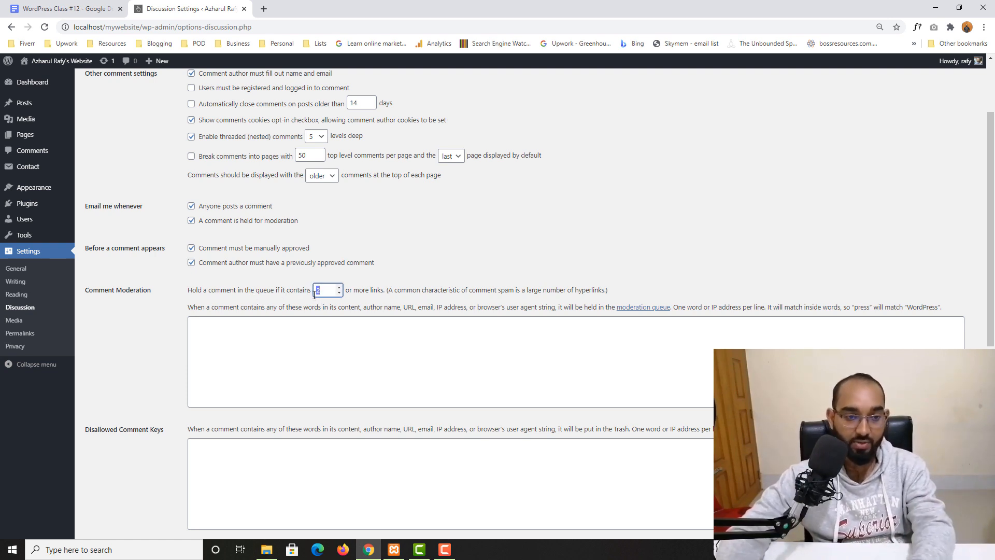
text(1)
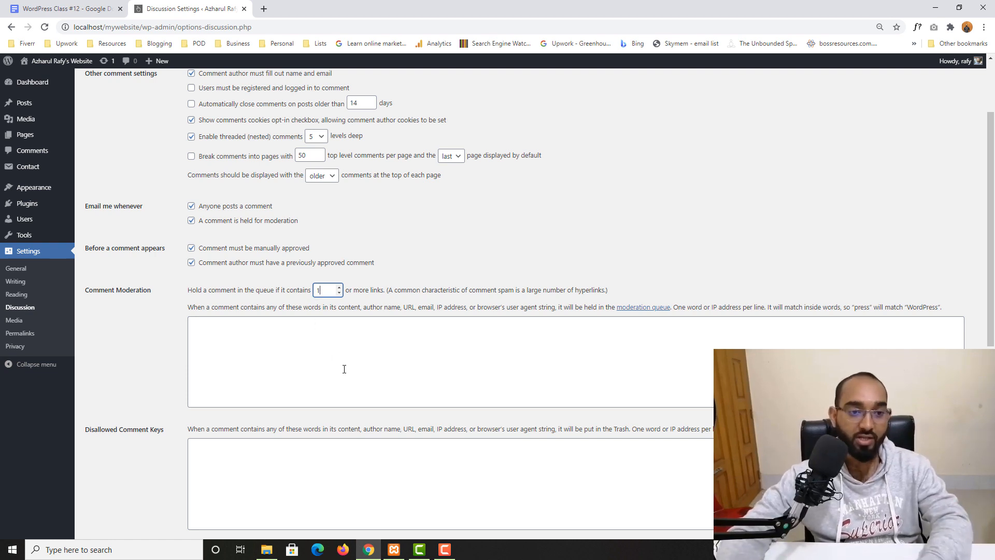
Step: Review the Comment Moderation, Disallowed Comment Keys and Avatars sections of the Discussion Settings
click(344, 369)
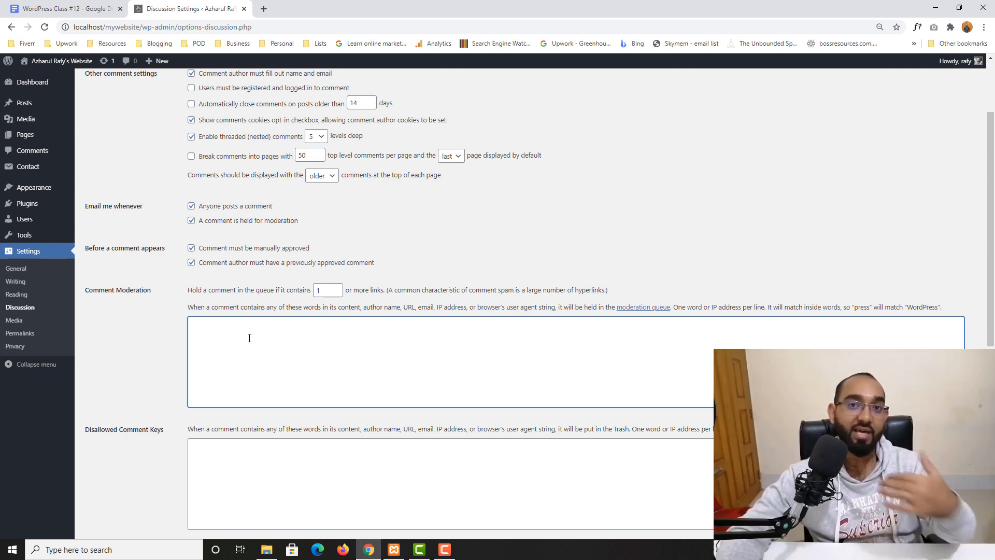
scroll(306, 379, down, 3)
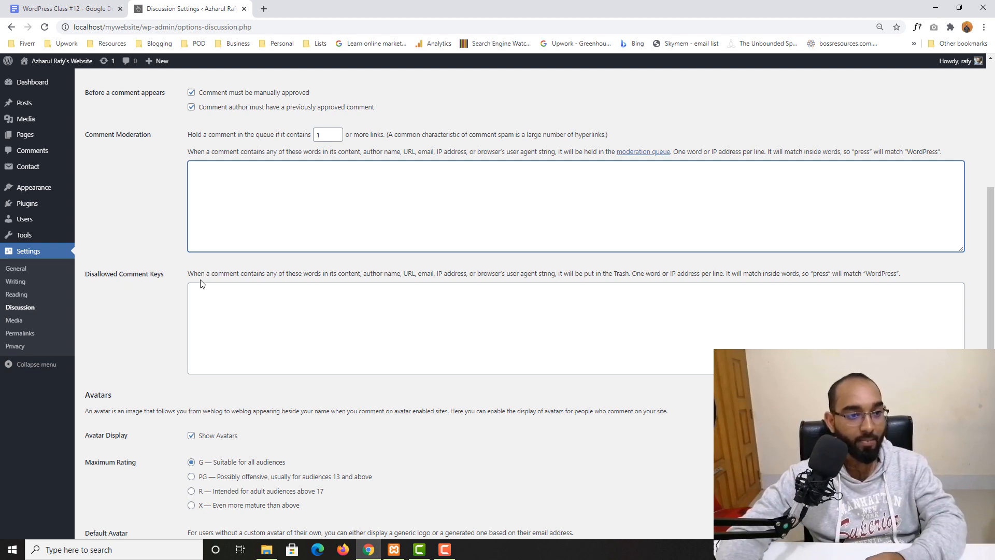
click(248, 314)
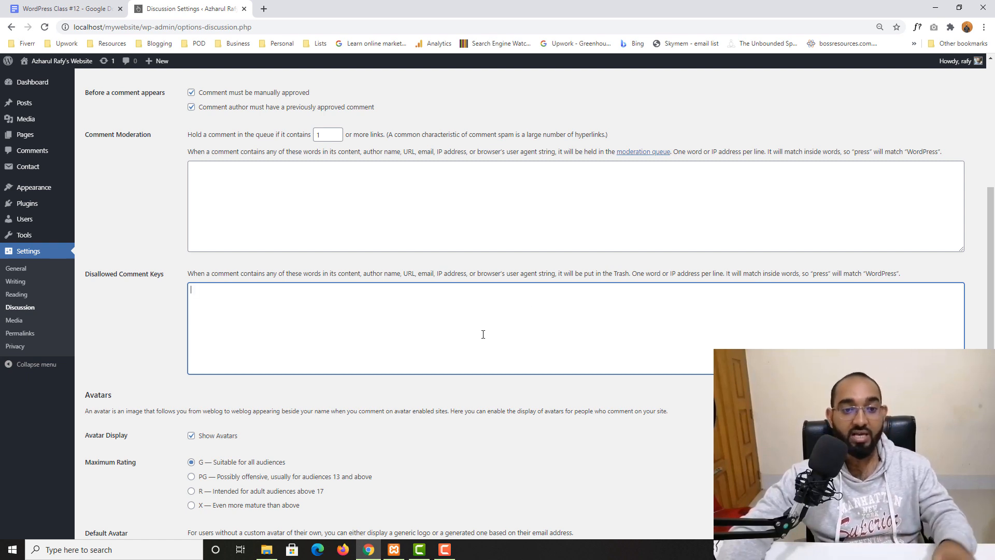
double_click(821, 274)
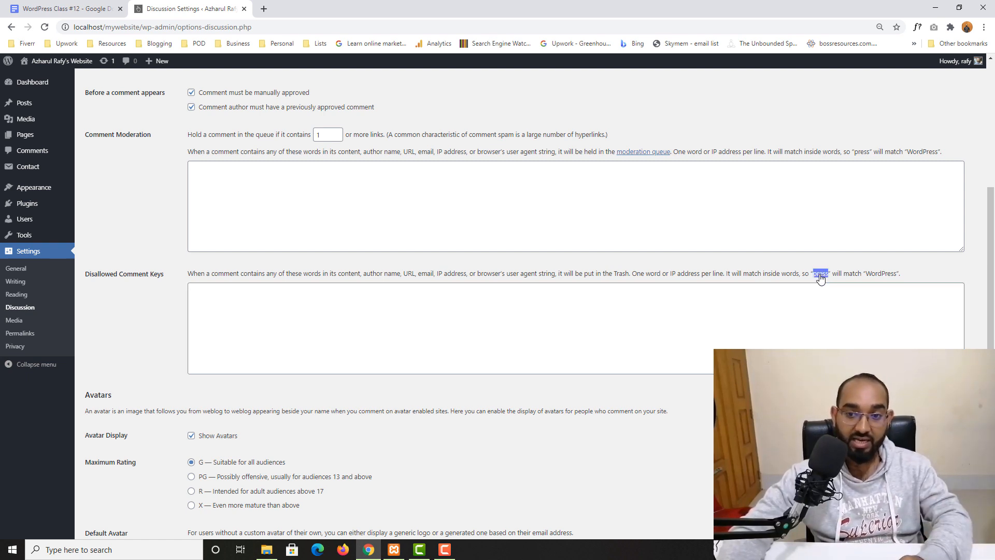
click(719, 320)
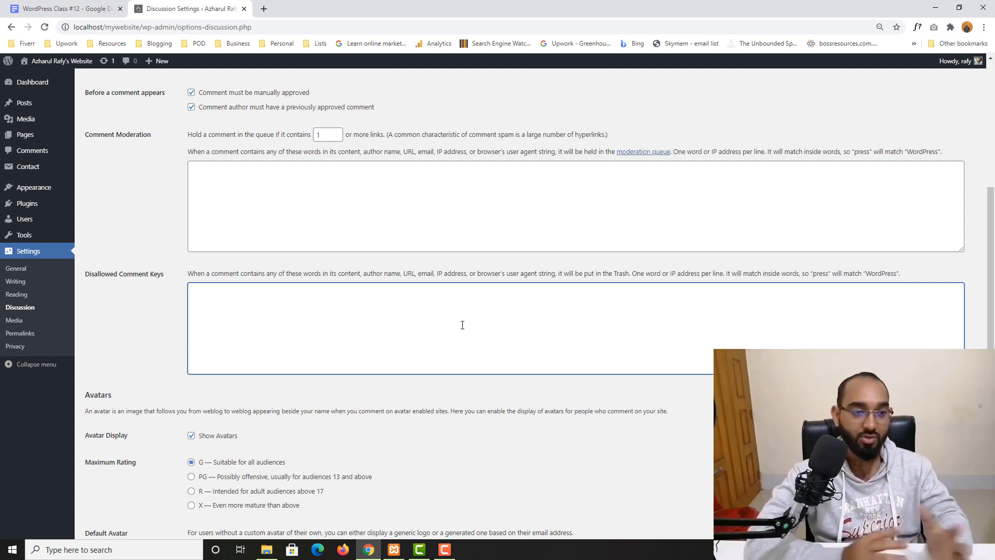
scroll(128, 374, down, 3)
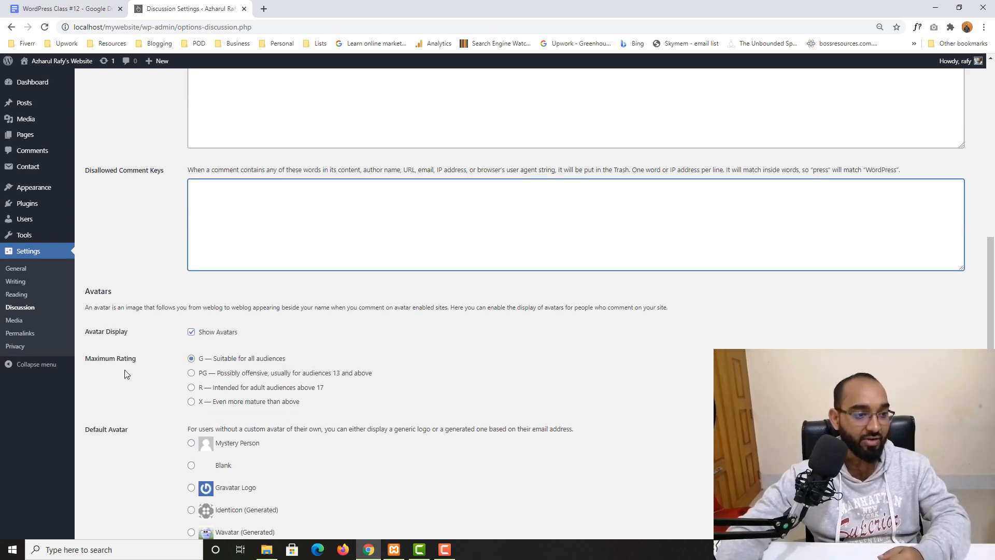
scroll(185, 390, down, 1)
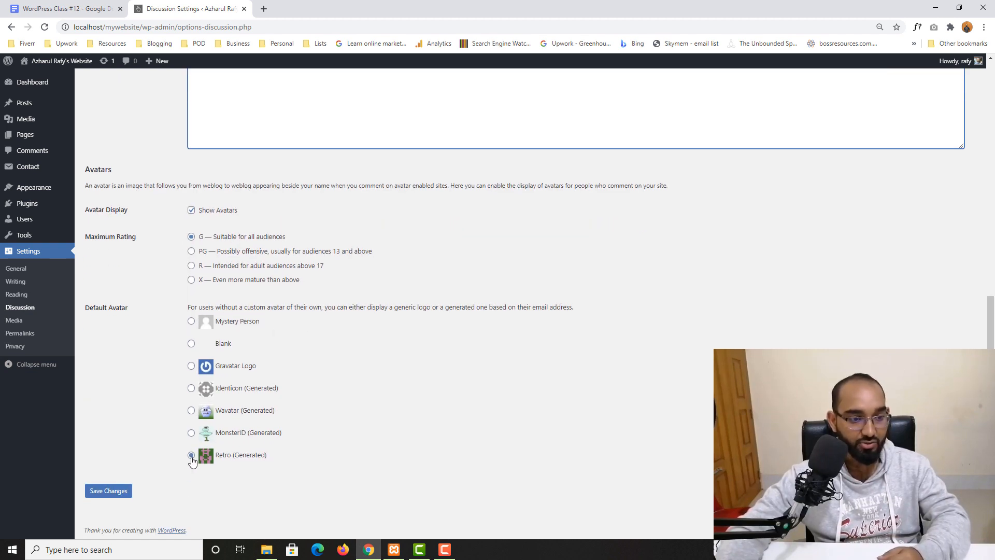
Step: Open the website in a new tab and view the comment avatars on the blog post Start Freelancing with WordPress
click(264, 9)
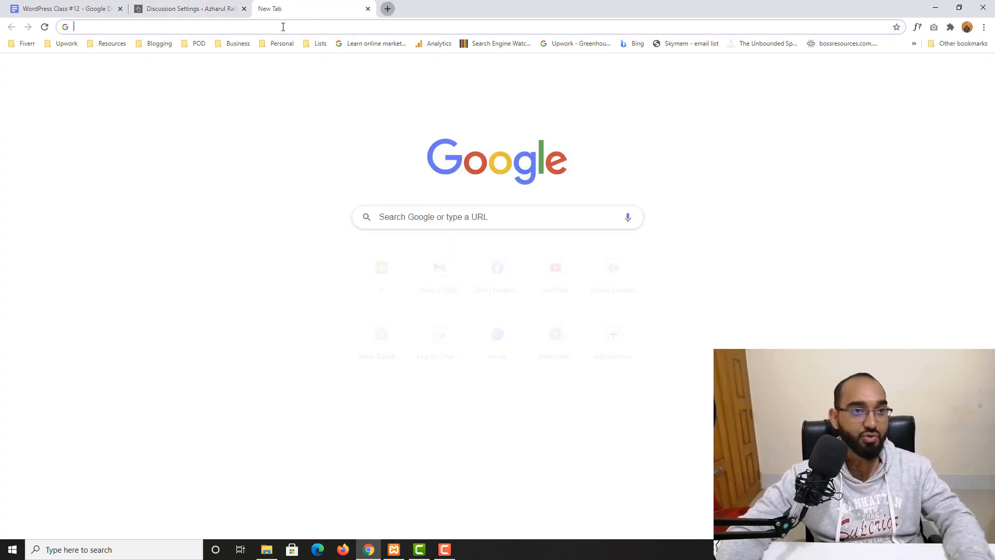
text(lo)
key(Return)
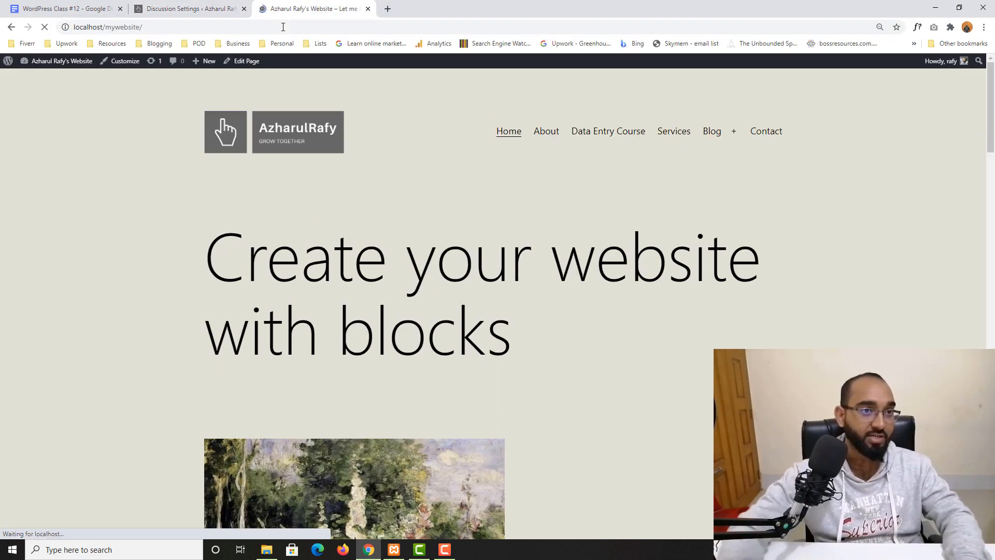
scroll(480, 301, down, 6)
scroll(480, 301, up, 6)
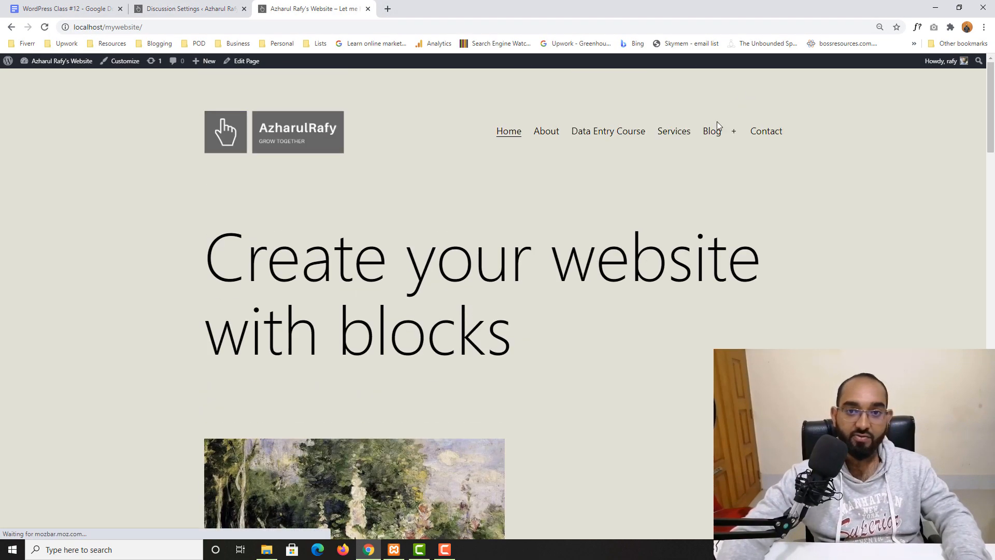
click(714, 130)
scroll(409, 156, down, 3)
click(409, 105)
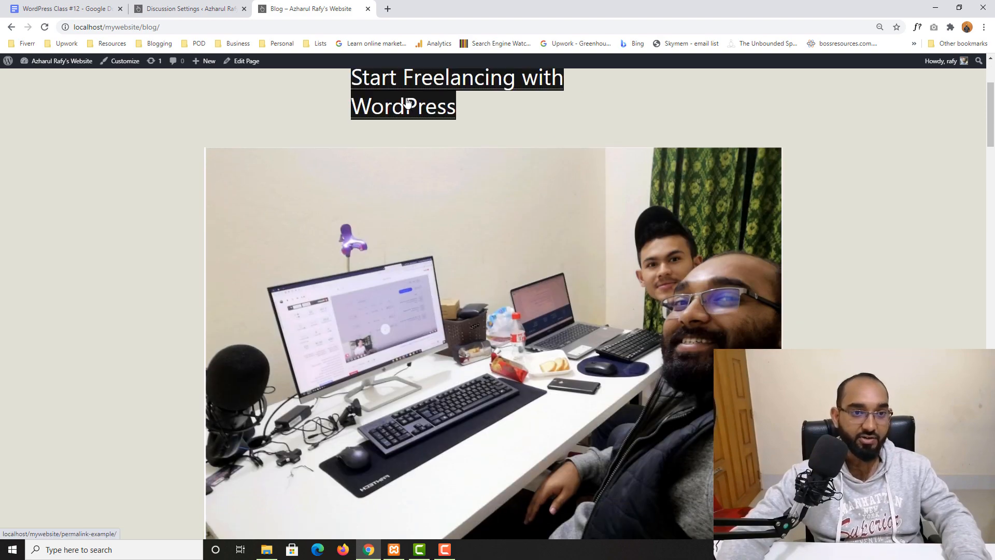
scroll(66, 411, down, 20)
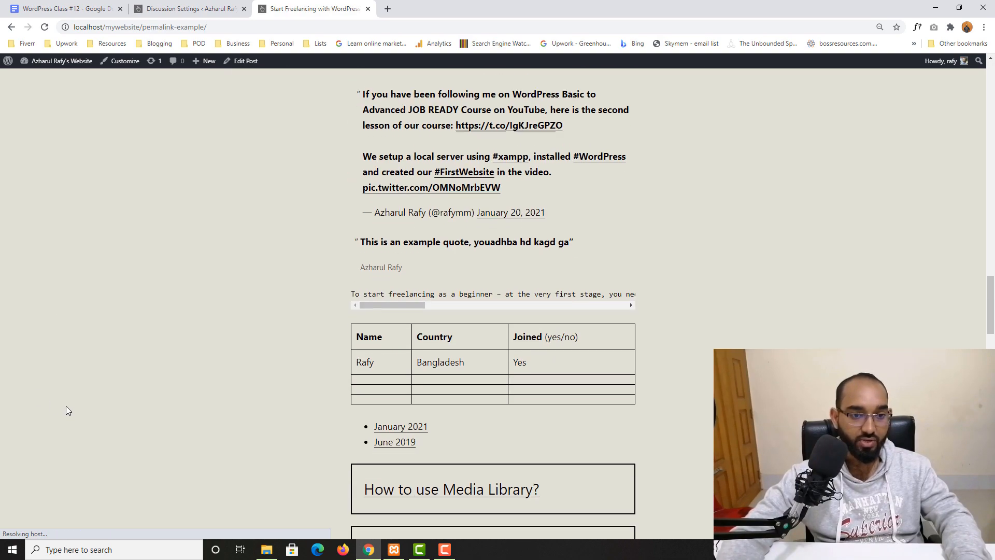
scroll(65, 411, down, 2)
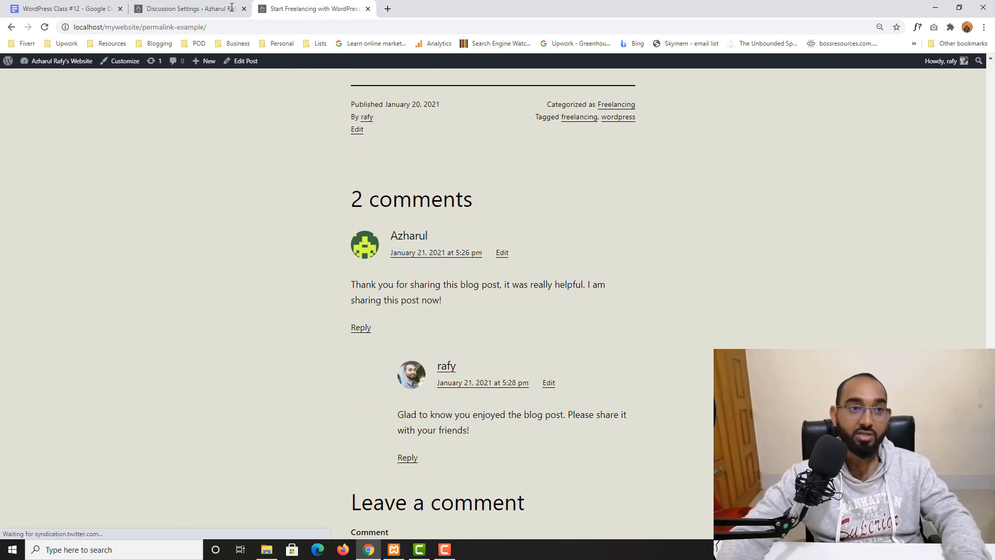
Step: Set the Default Avatar in the Discussion Settings to Wavatar (Generated) and save the changes
click(186, 9)
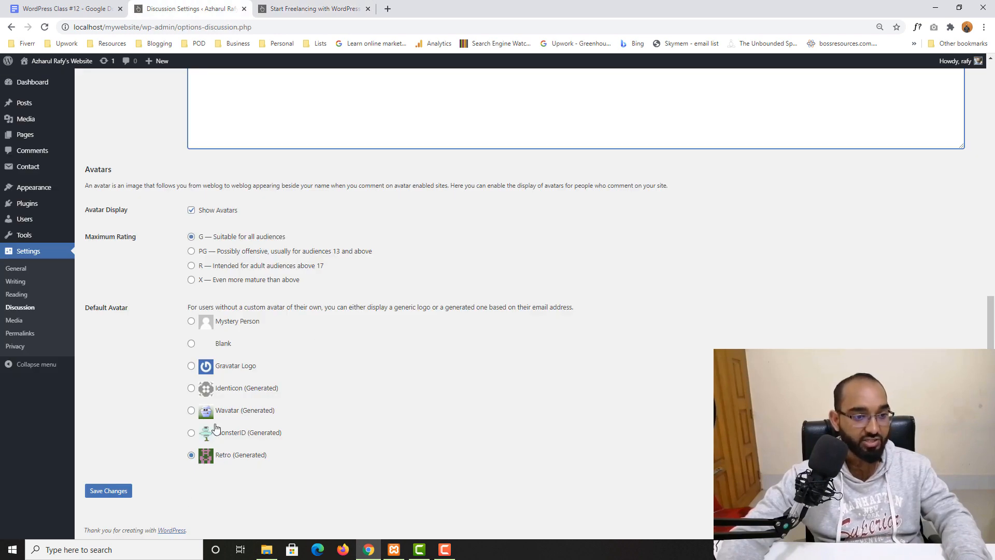
click(191, 410)
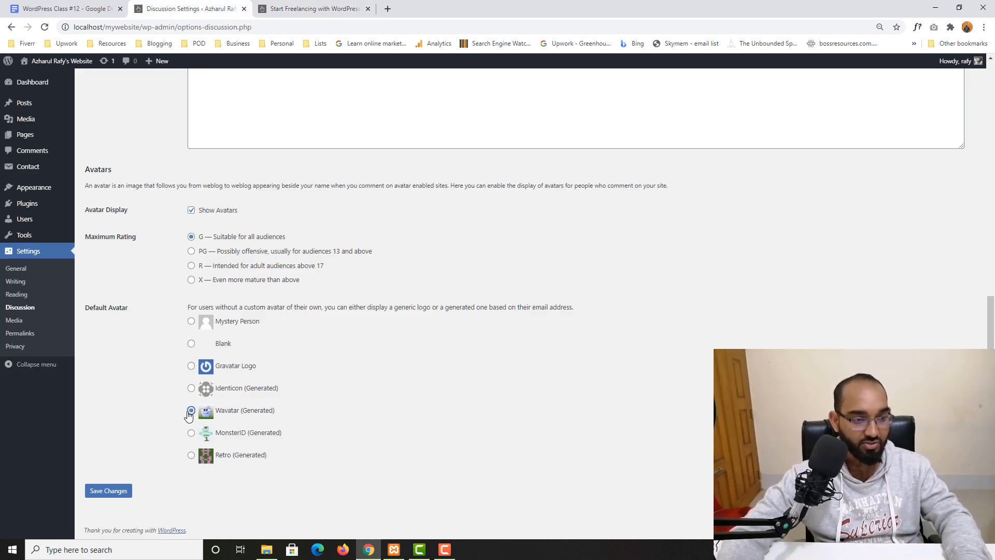
click(90, 494)
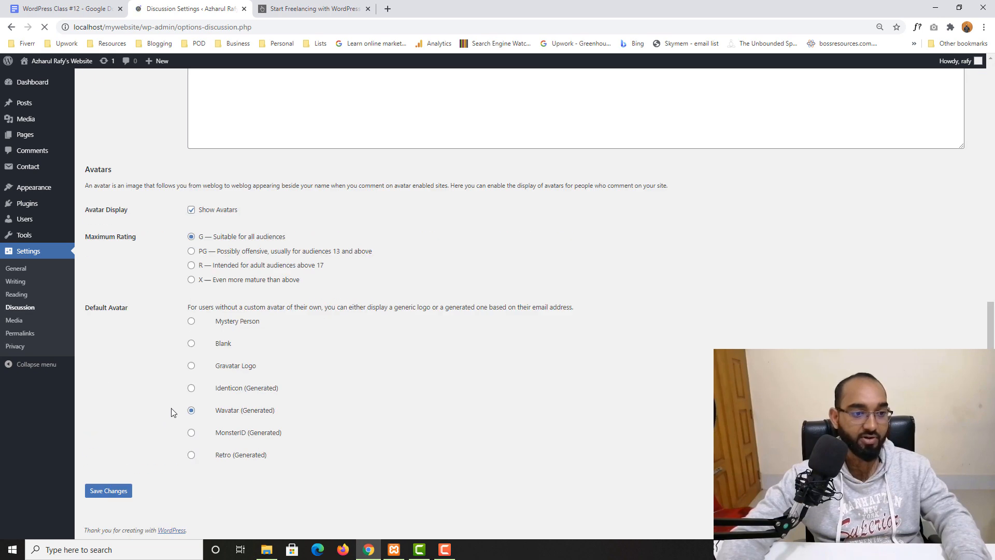
Step: Reload the Start Freelancing with WordPress post and check the commenter's avatar
click(311, 9)
click(41, 15)
click(45, 27)
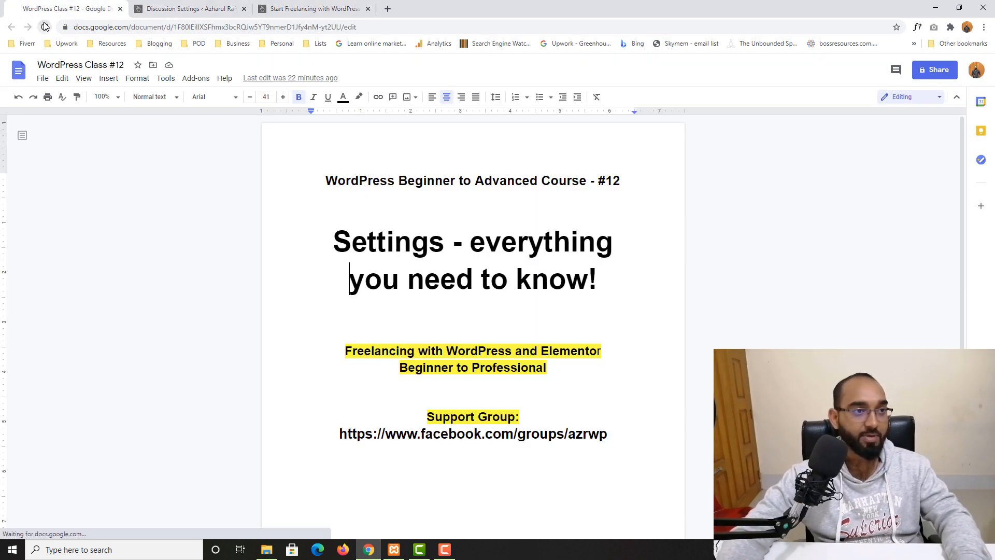
click(327, 5)
click(45, 27)
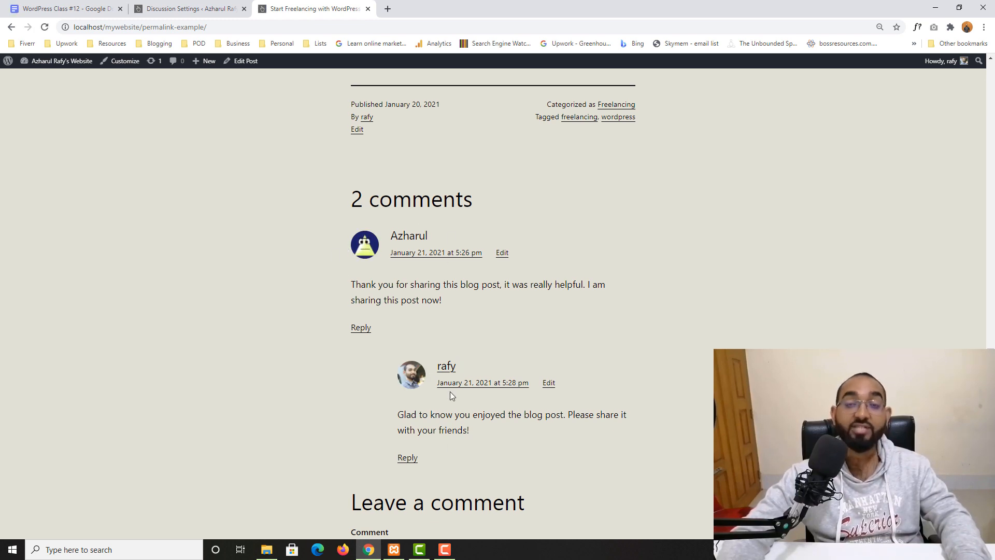
Step: Return to the Discussion Settings and look over the saved comment options
click(207, 4)
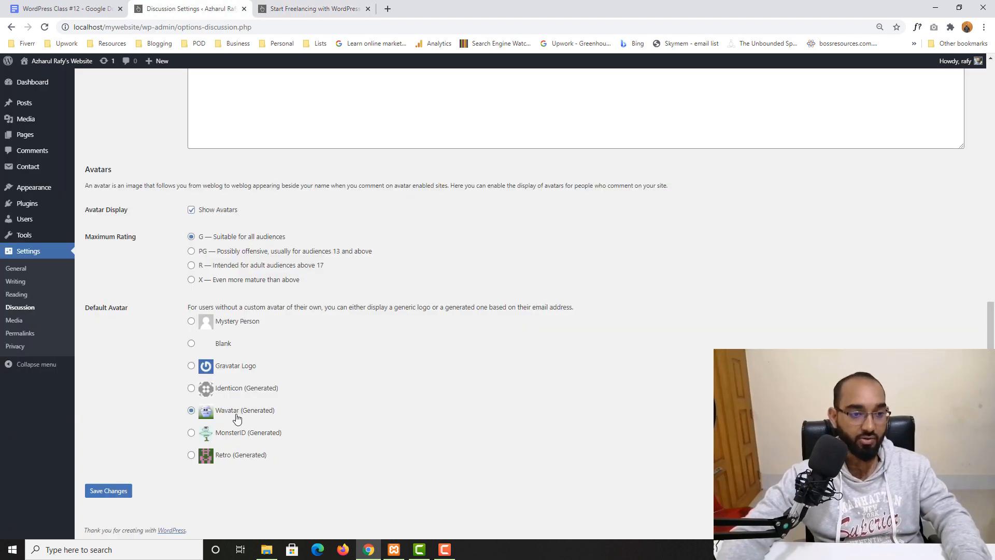
scroll(328, 302, up, 10)
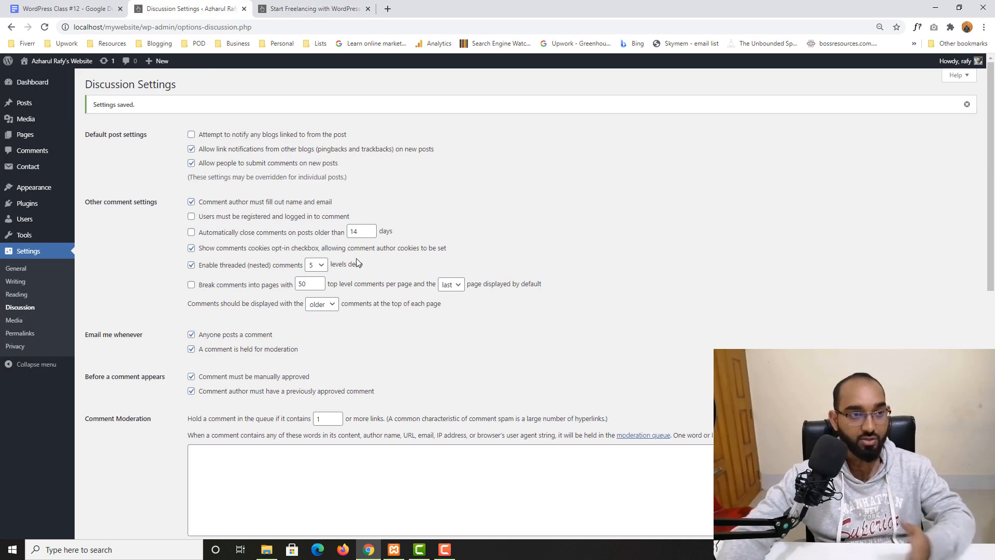
scroll(299, 271, down, 3)
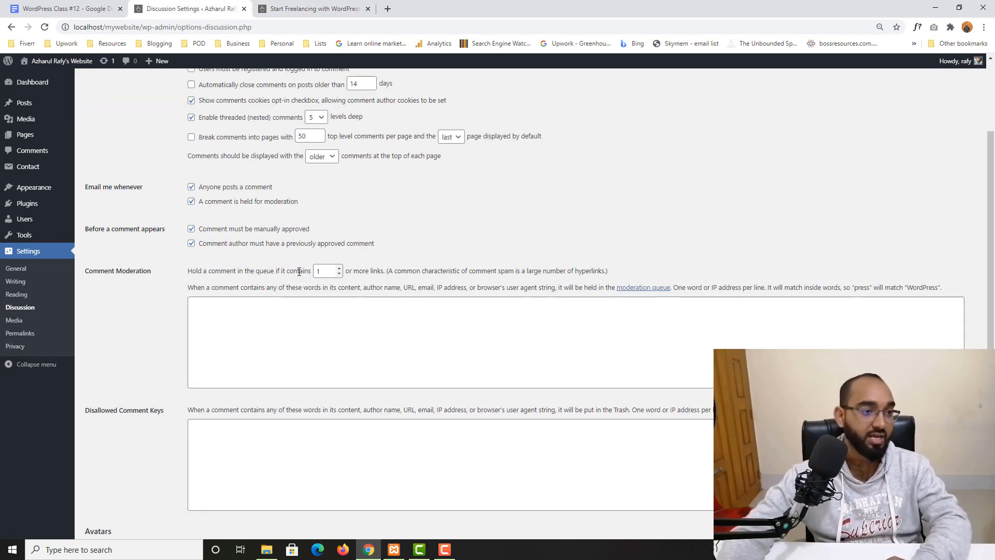
Step: Set the thumbnail size in the Media Settings to 200 wide by 200 high and save the changes
click(14, 320)
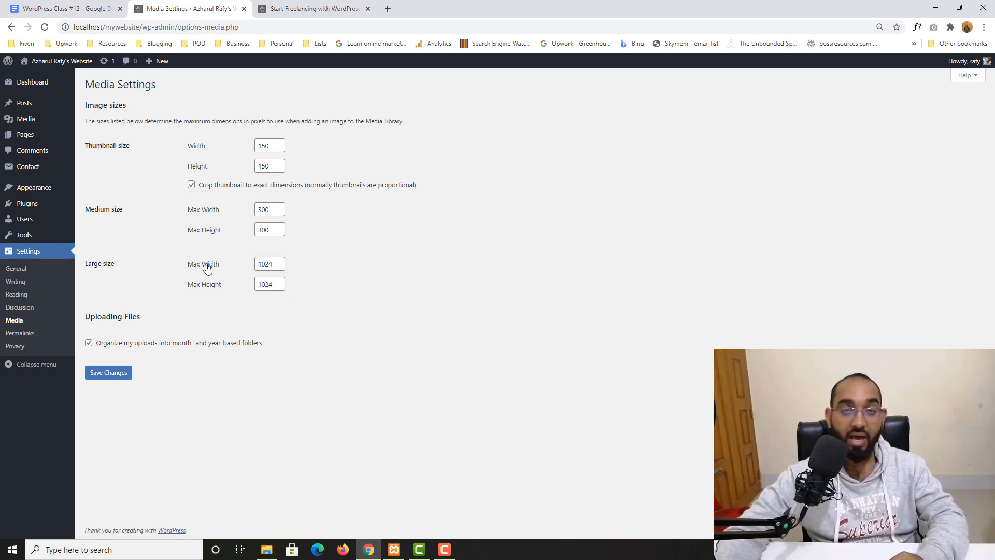
click(264, 146)
double_click(264, 147)
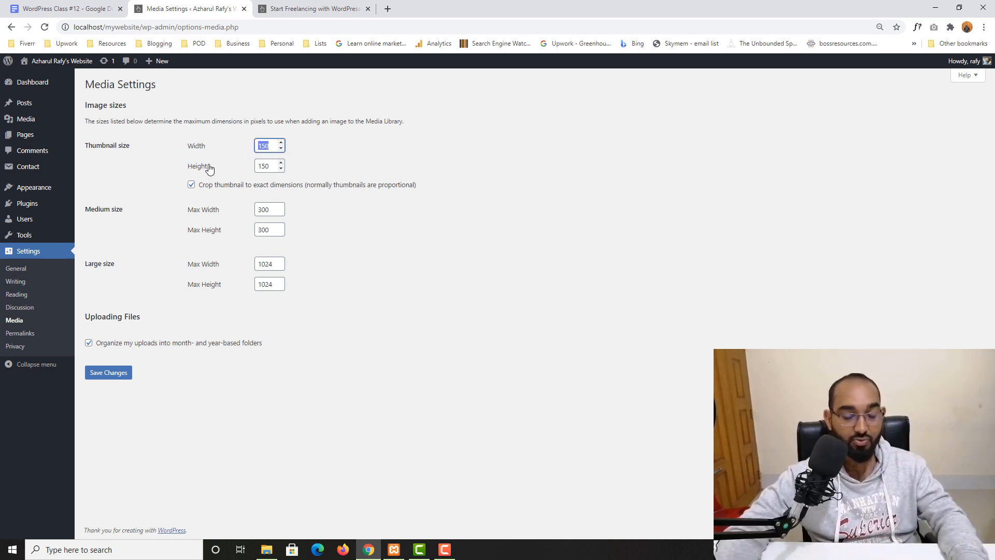
text(200)
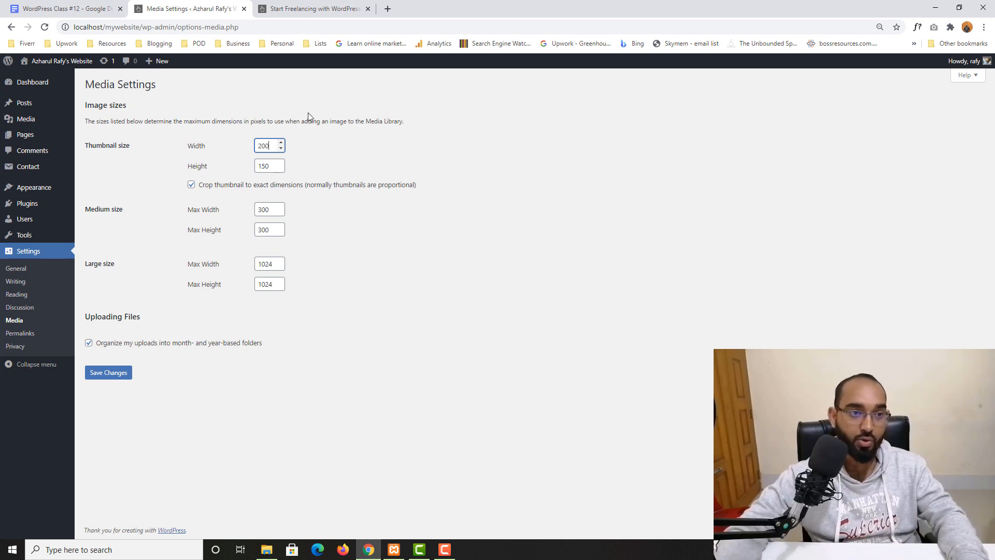
double_click(261, 166)
text(200)
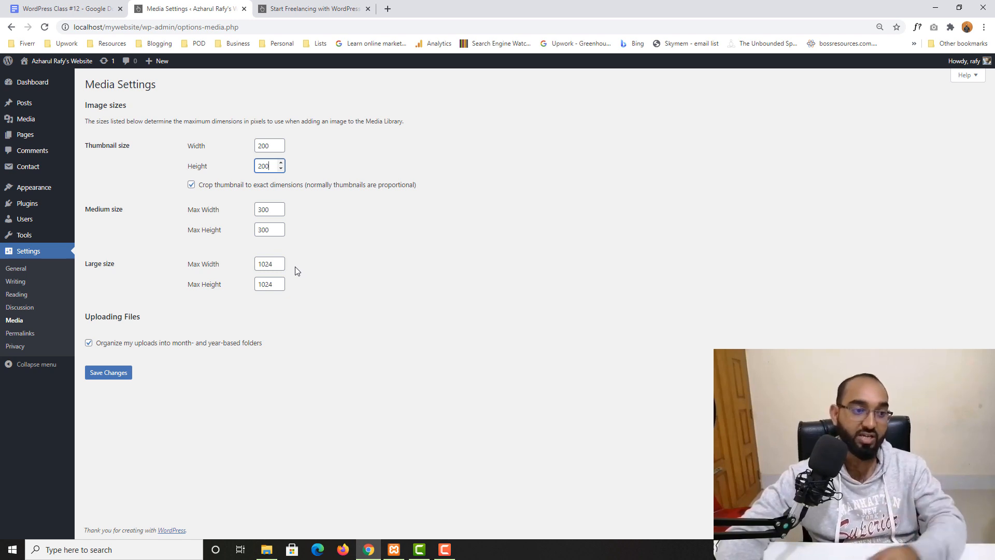
click(120, 374)
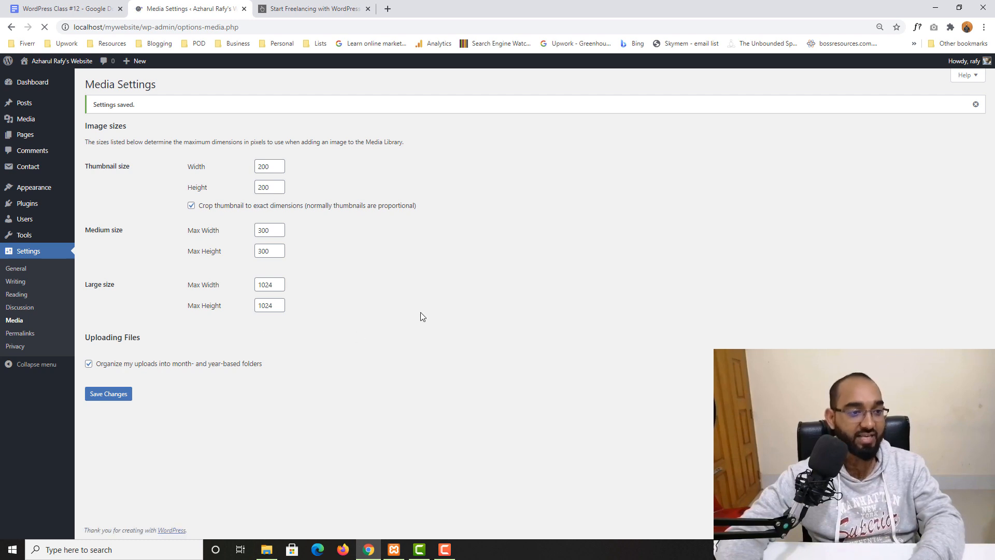
Step: Open the Permalink Settings and compare the Plain structure with the URL of the Start Freelancing with WordPress post
click(27, 334)
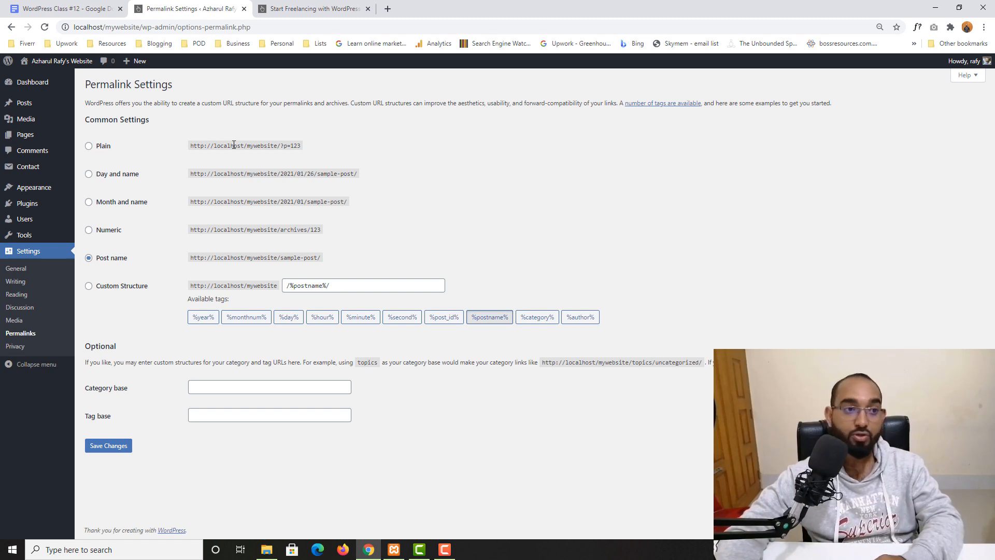
drag(233, 145, 299, 149)
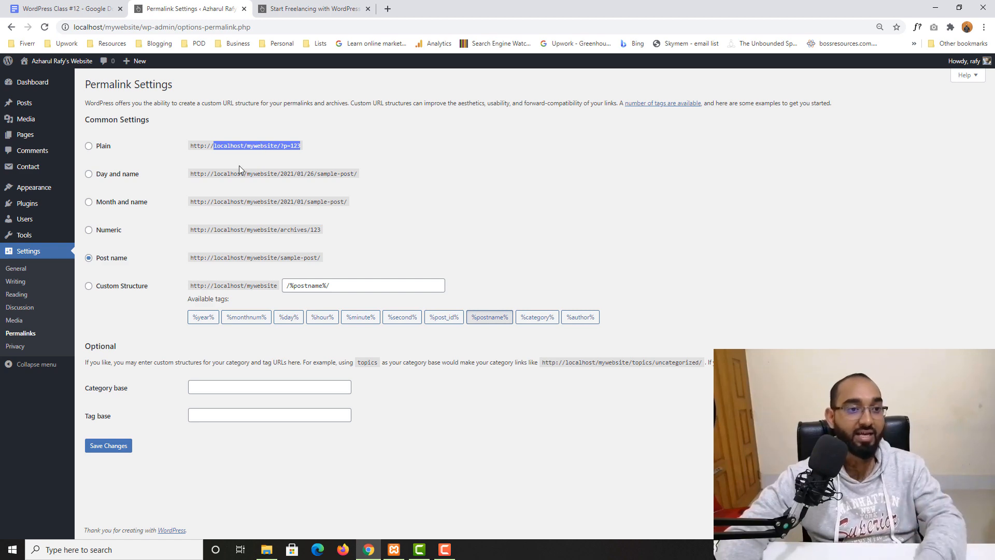
key(ctrl+Tab)
scroll(176, 183, up, 6)
scroll(177, 187, up, 15)
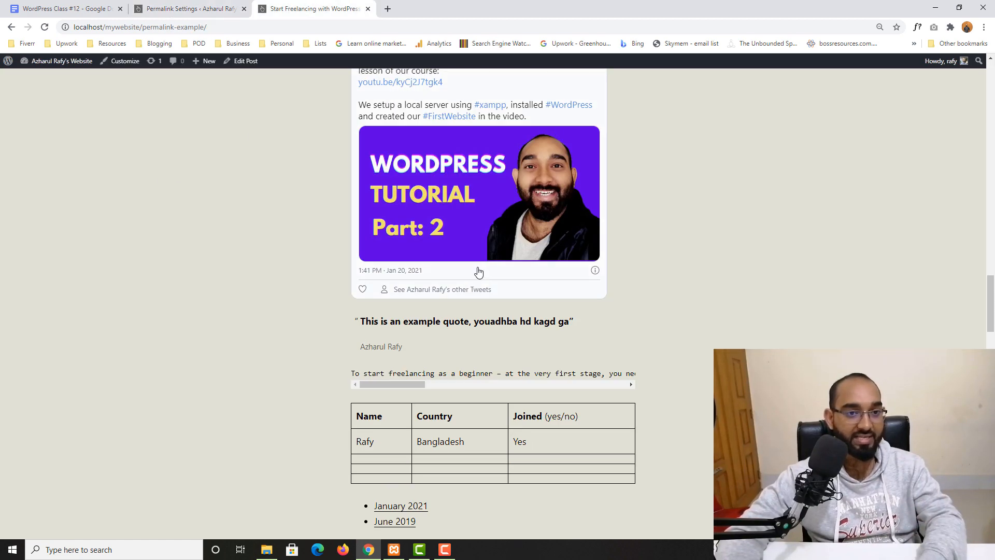
double_click(168, 27)
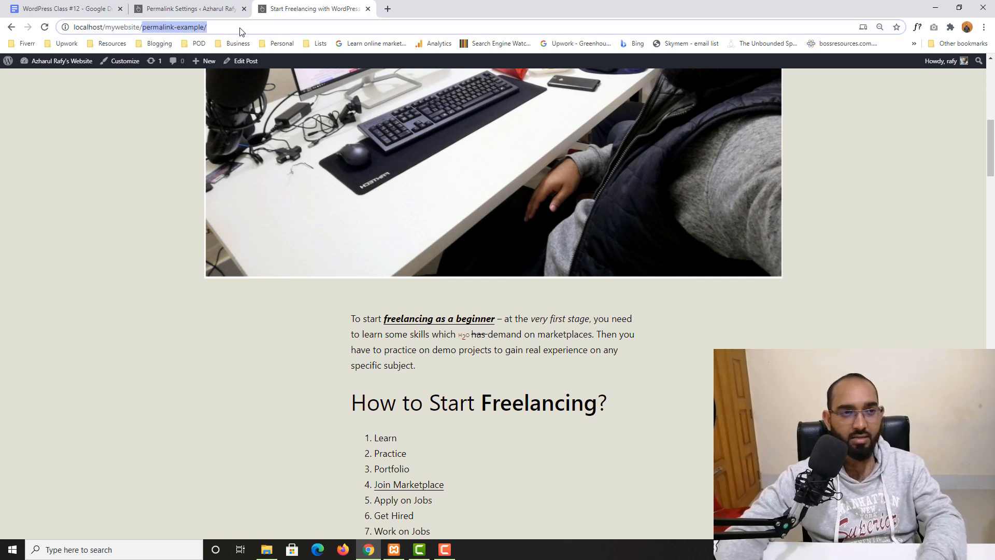
scroll(133, 115, up, 10)
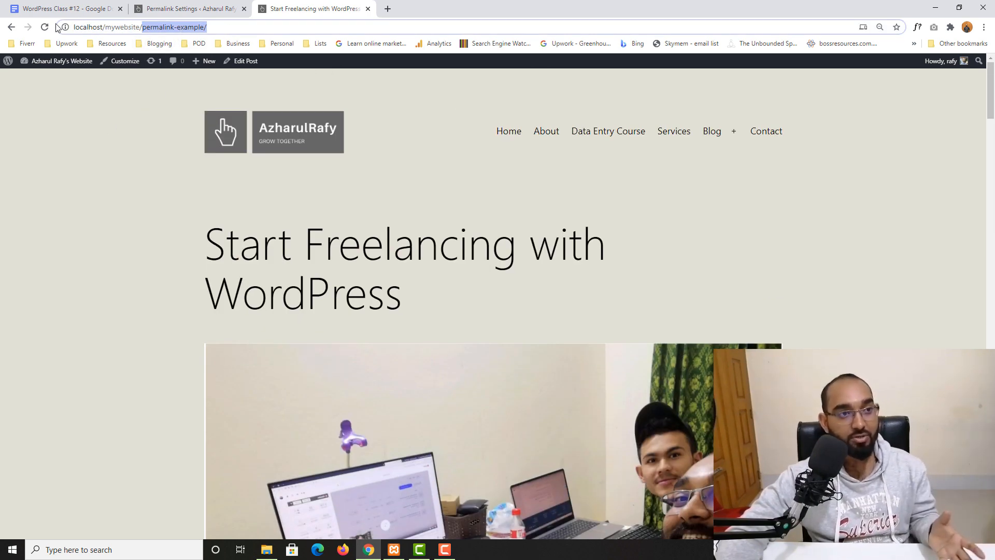
Step: Open the Learn More About Categories post from the site's Blog entries and check the slug in its URL
mouse_move(719, 136)
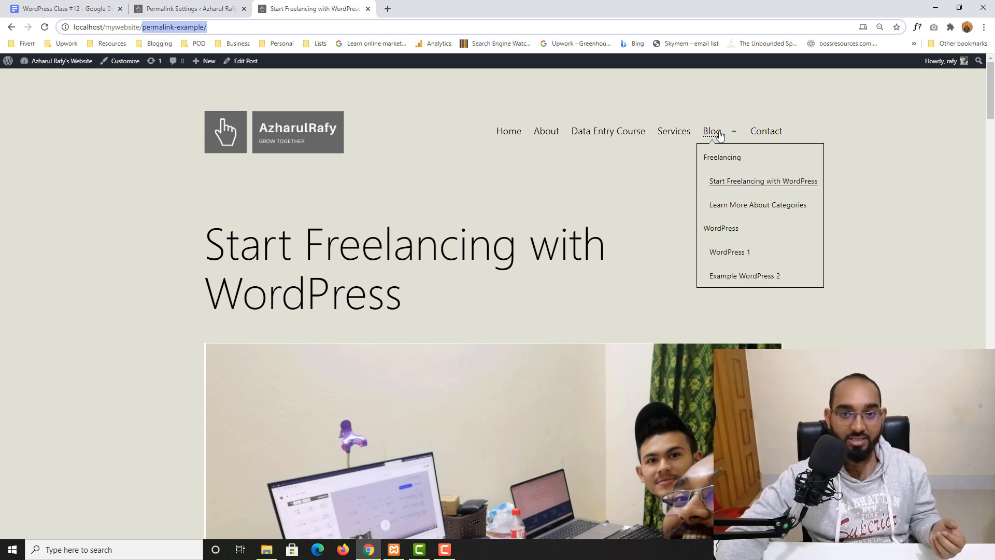
click(722, 207)
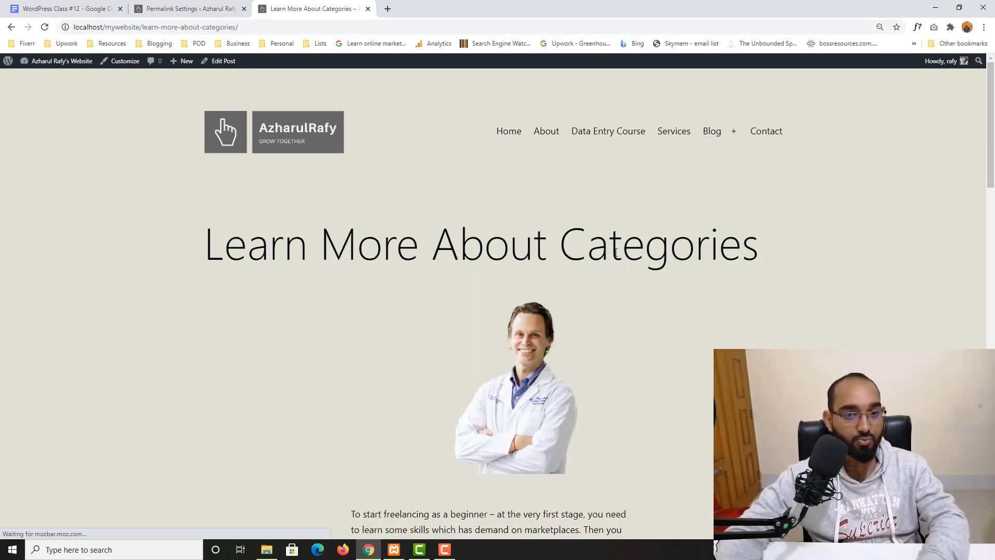
double_click(152, 30)
drag(154, 34, 245, 36)
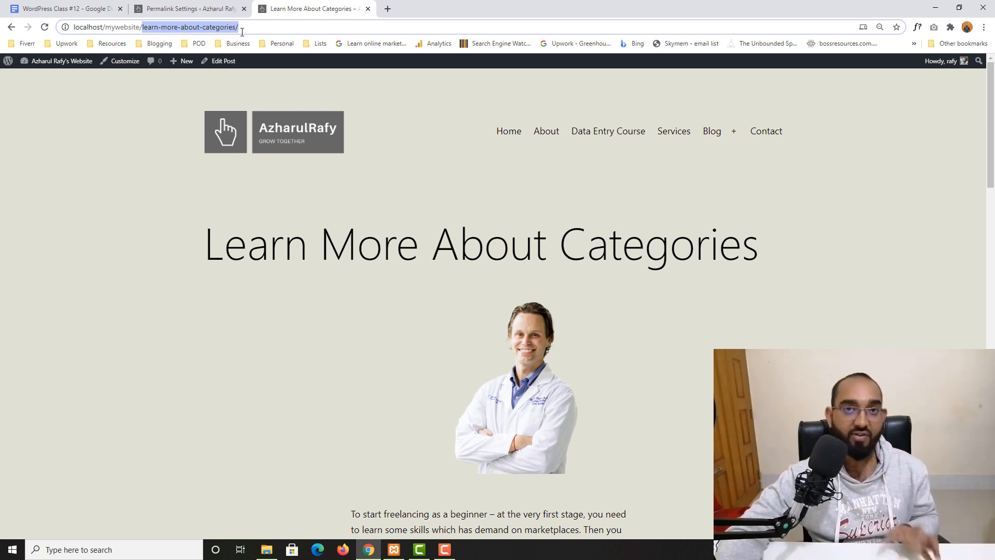
Step: Compare the post's URL with the Plain and Day and name examples in the Permalink Settings
click(225, 9)
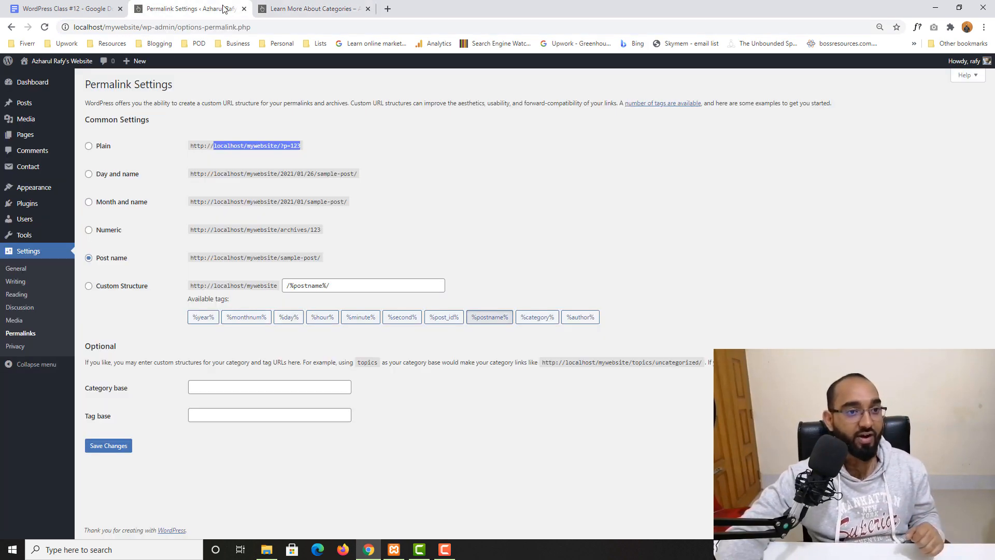
click(301, 9)
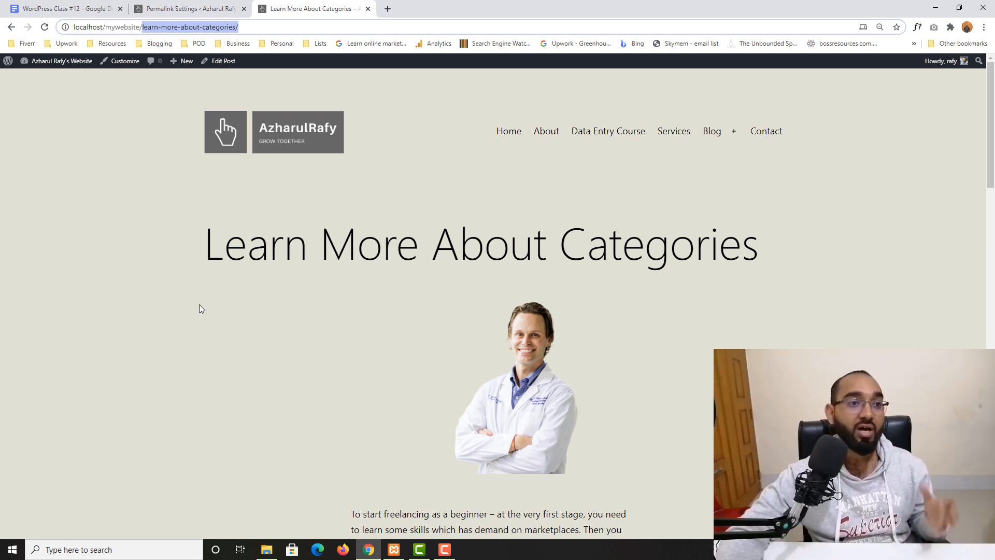
click(161, 5)
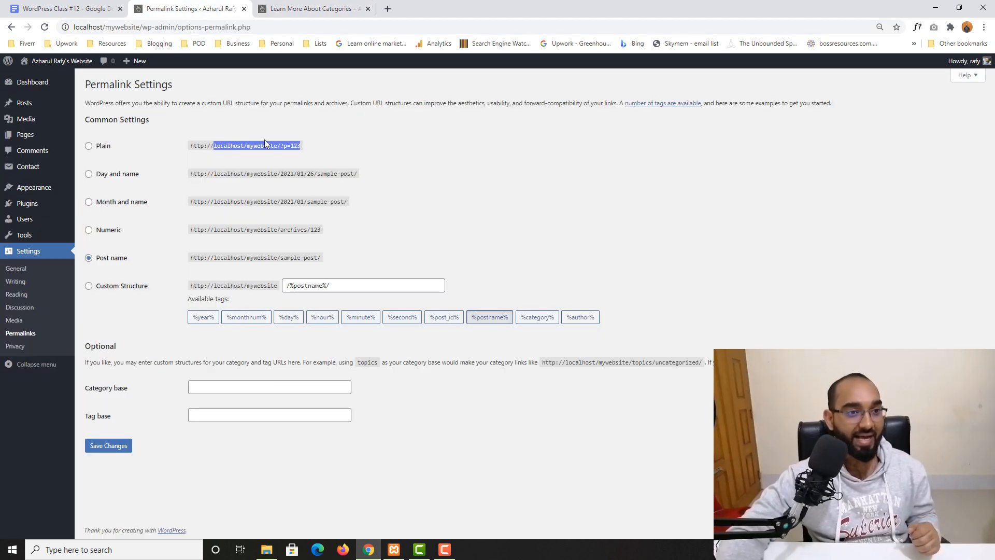
click(442, 195)
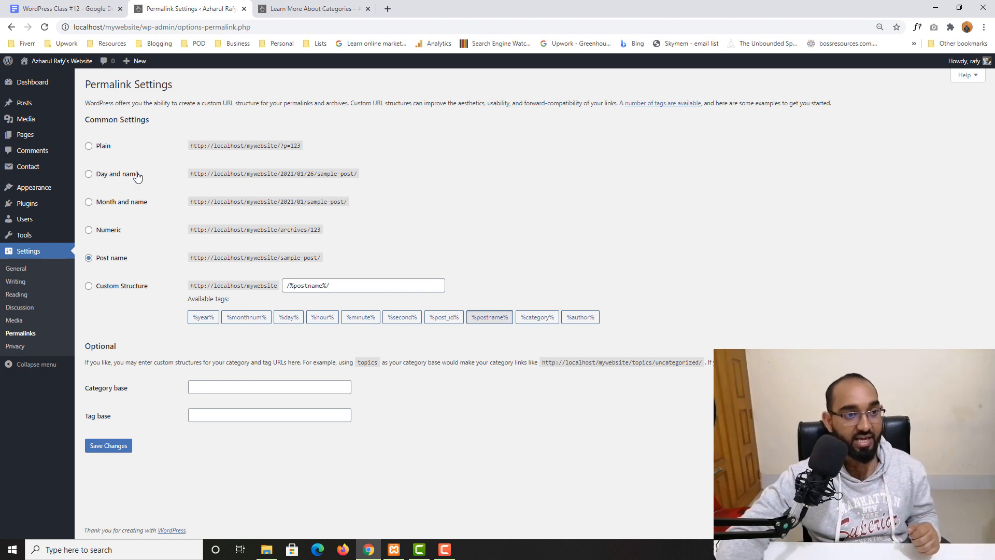
drag(191, 175, 314, 175)
click(323, 176)
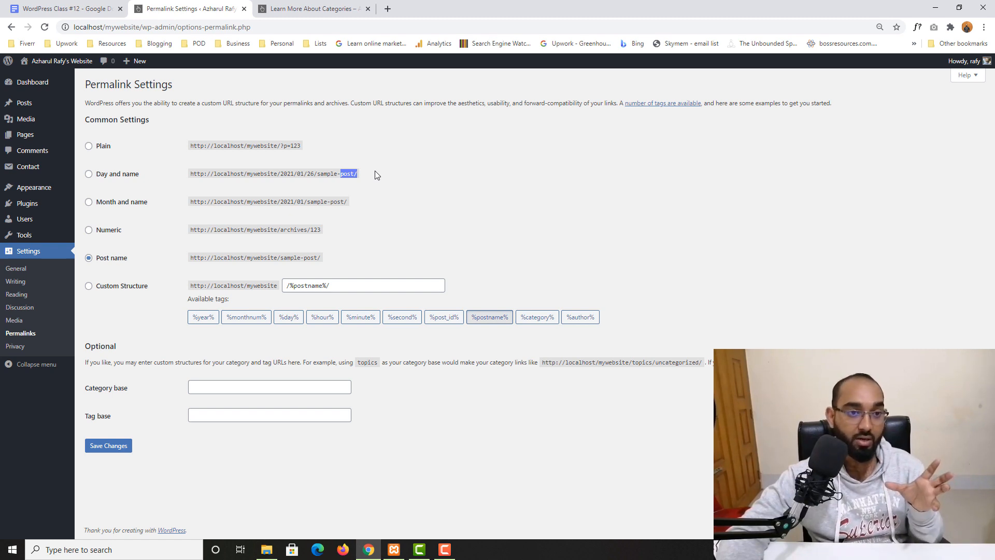
click(314, 8)
click(211, 4)
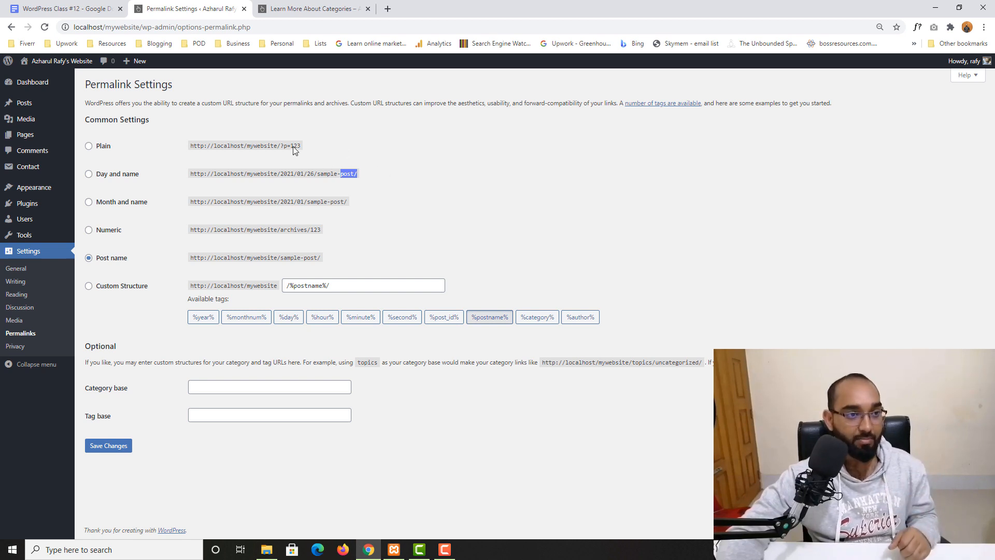
Step: Set the permalink structure to Plain, save the changes, and reload the Learn More About Categories post
click(100, 150)
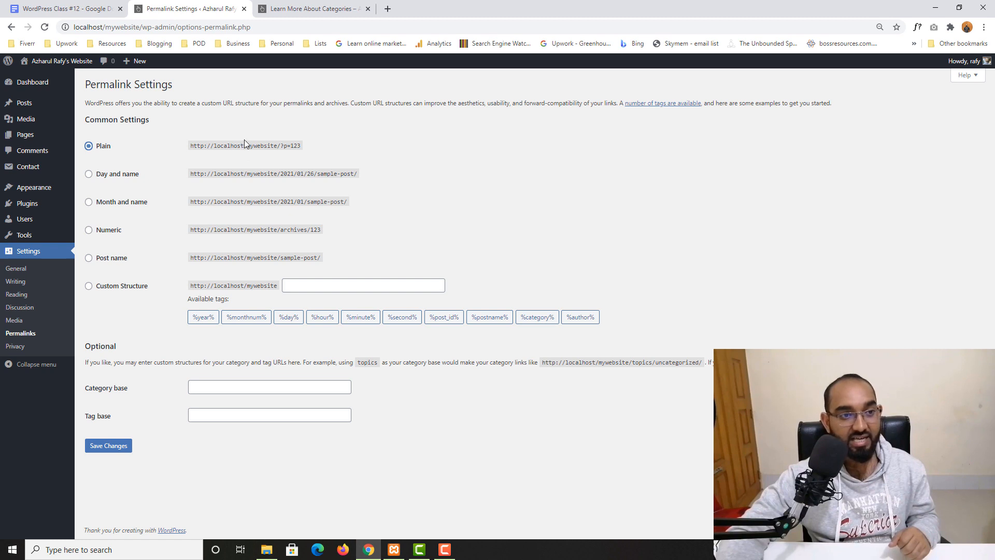
click(108, 445)
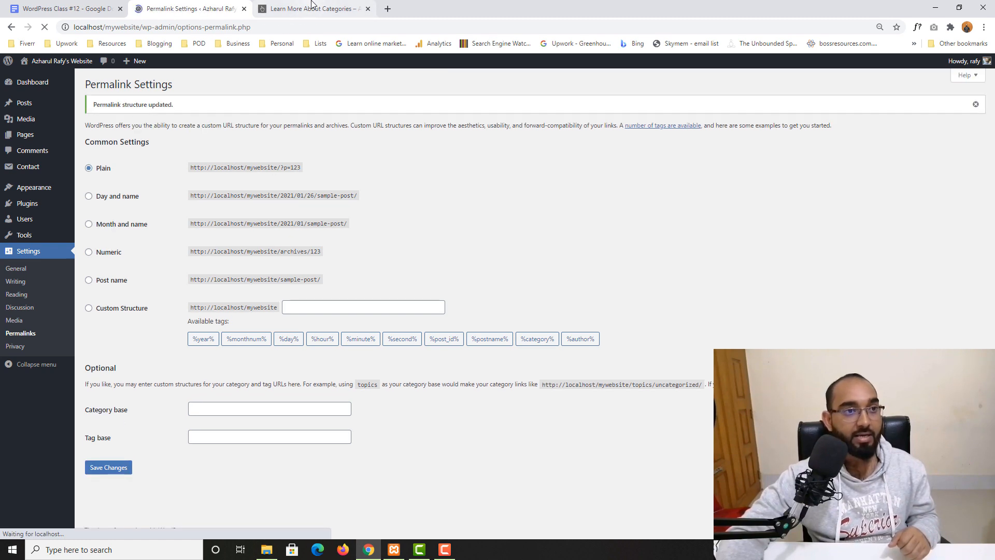
key(ctrl+Tab)
click(45, 27)
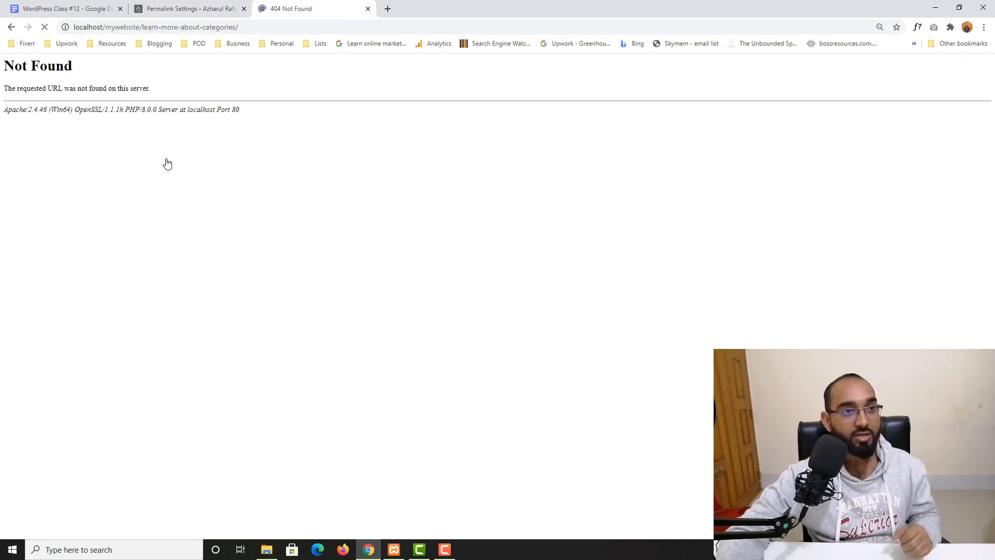
Step: Go to the homepage at localhost/mywebsite/ and reopen the Learn More About Categories post to check its plain URL
drag(142, 27, 274, 27)
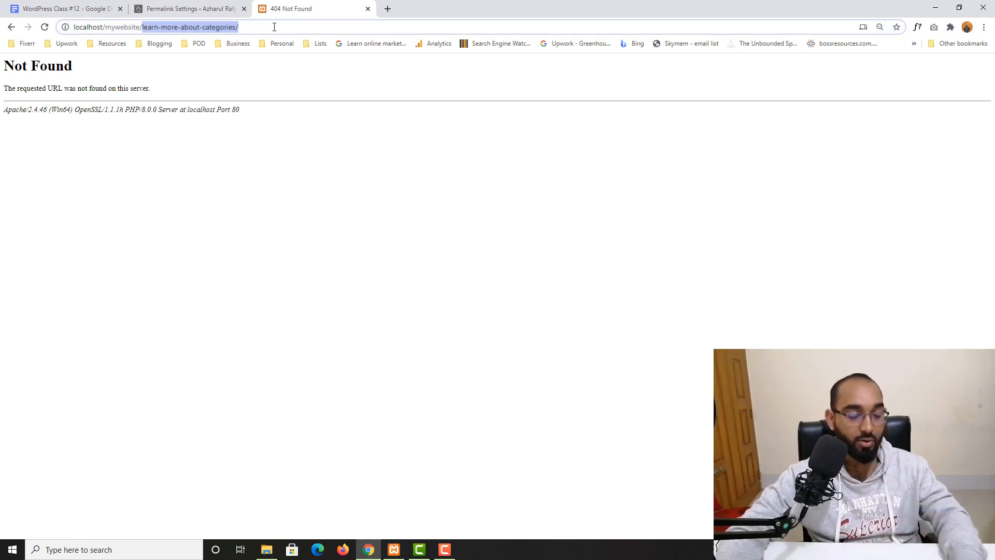
key(BackSpace)
key(Return)
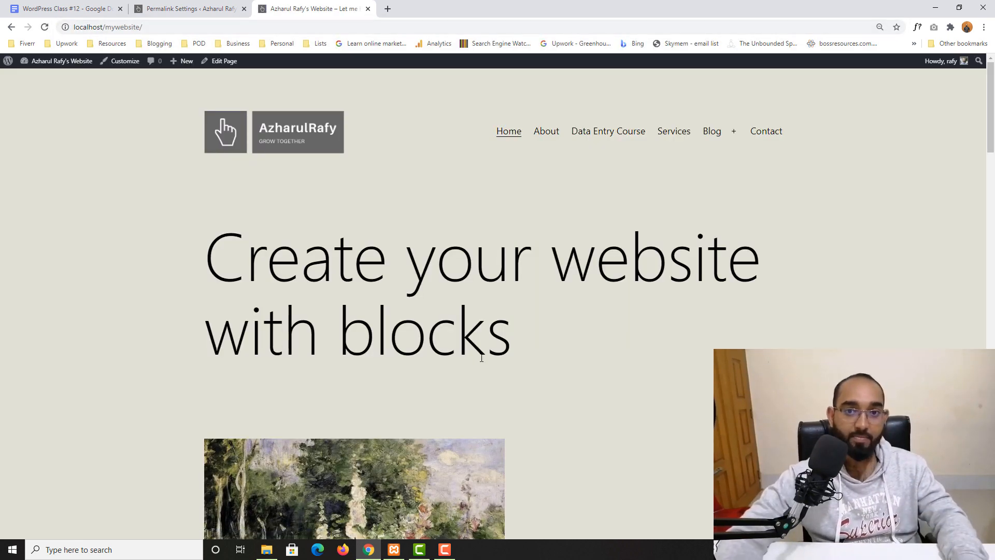
mouse_move(713, 141)
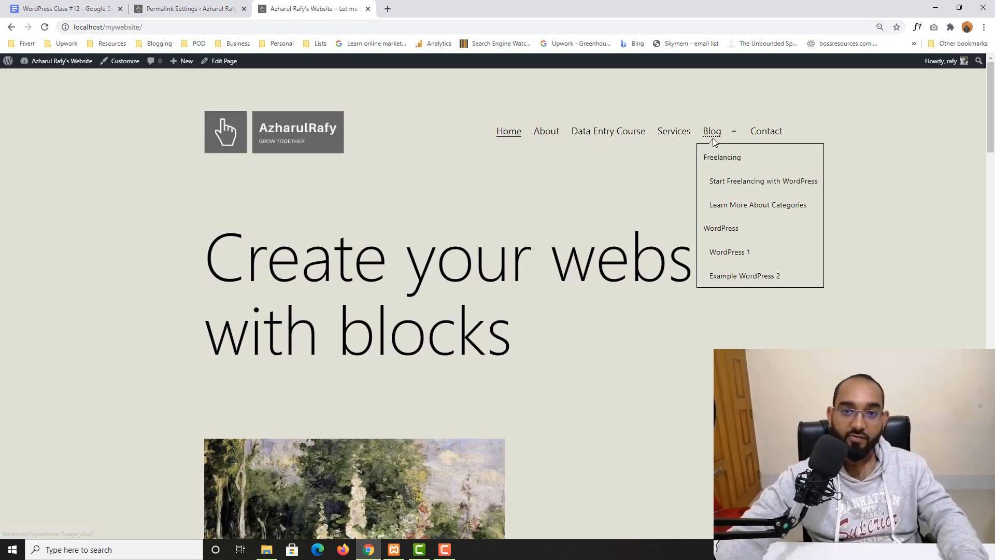
click(747, 204)
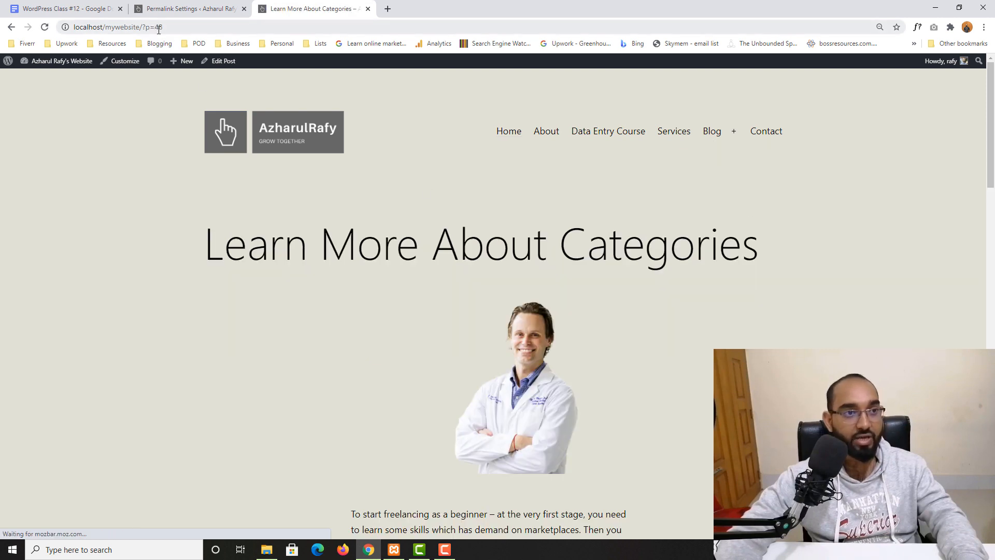
drag(165, 27, 149, 26)
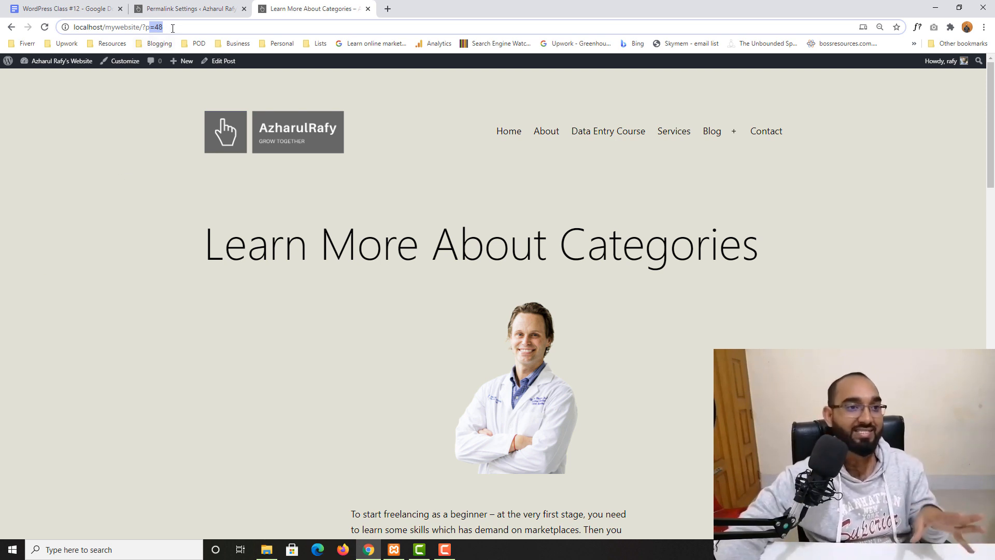
scroll(446, 297, down, 10)
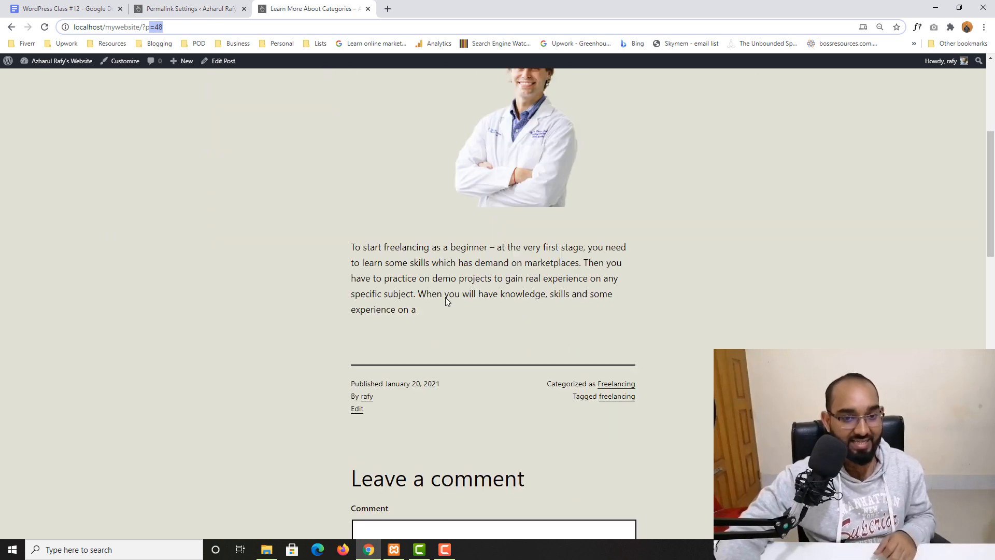
scroll(363, 334, up, 6)
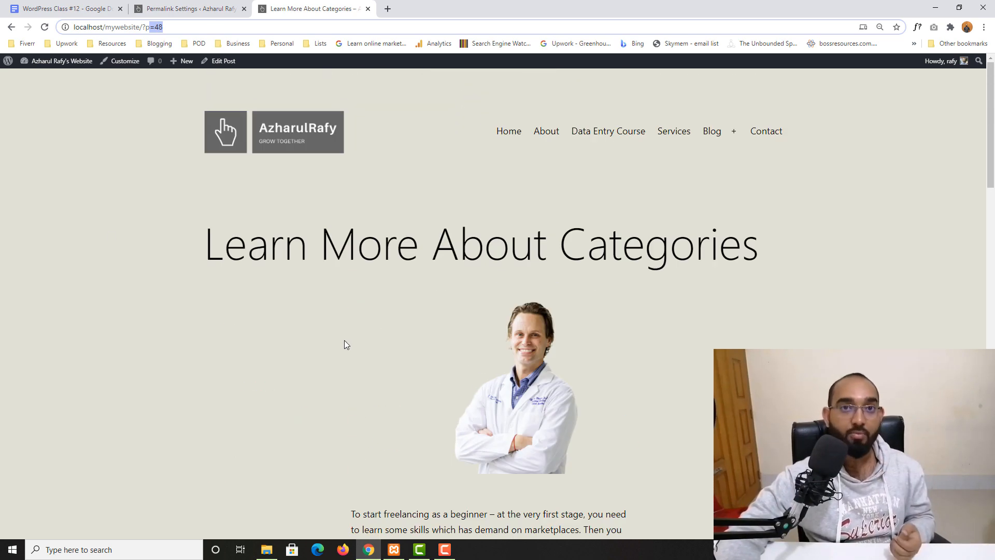
Step: Set the permalink structure in the Permalink Settings to Post name and save the changes
click(181, 5)
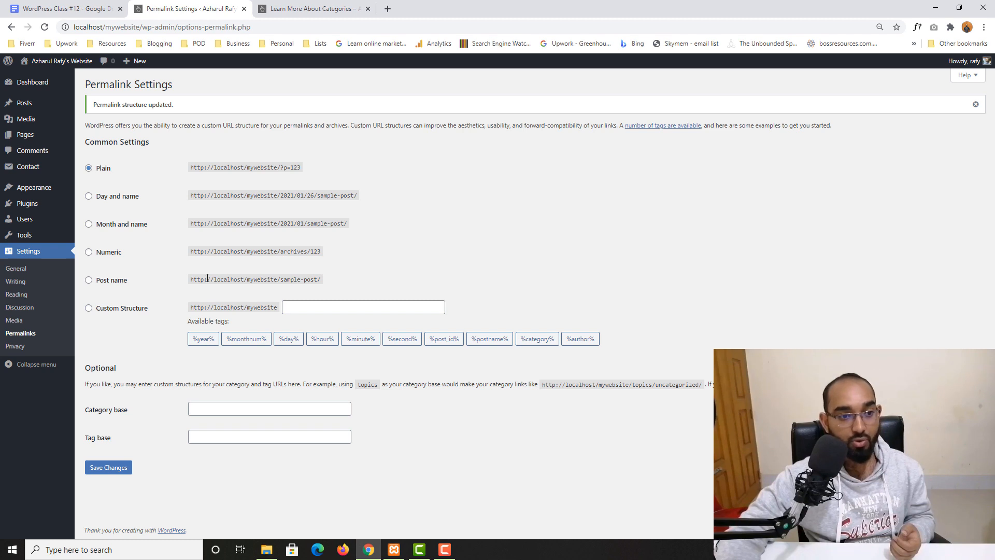
drag(191, 278, 310, 277)
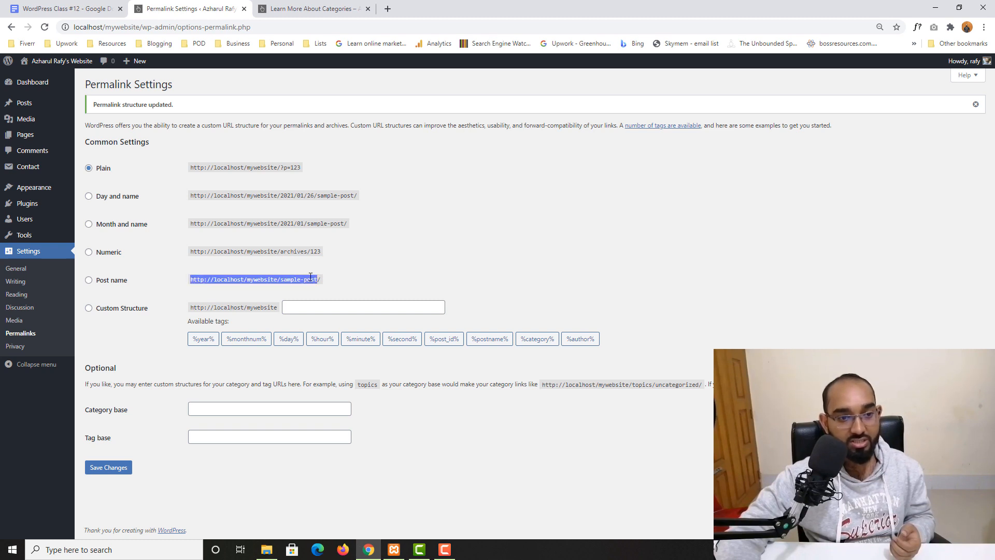
click(118, 284)
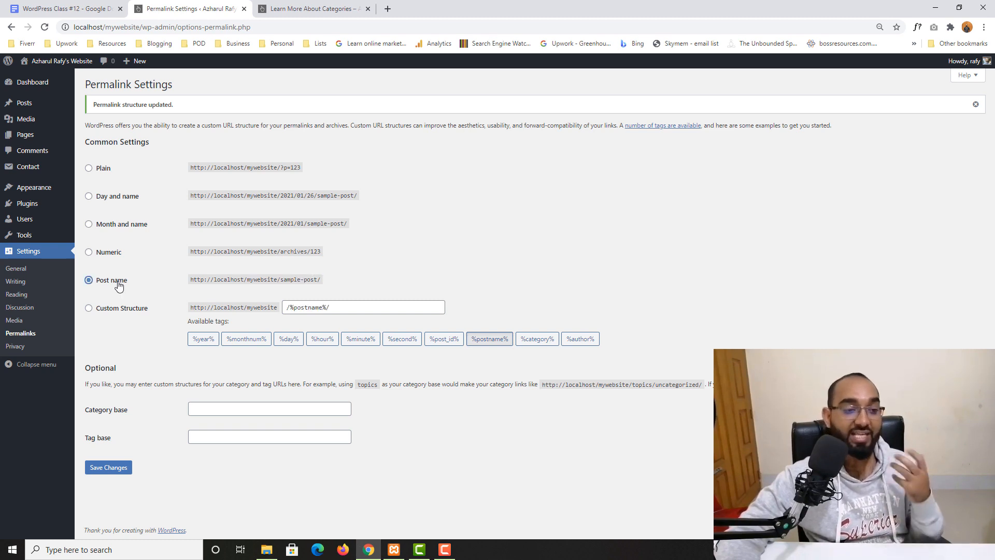
click(107, 468)
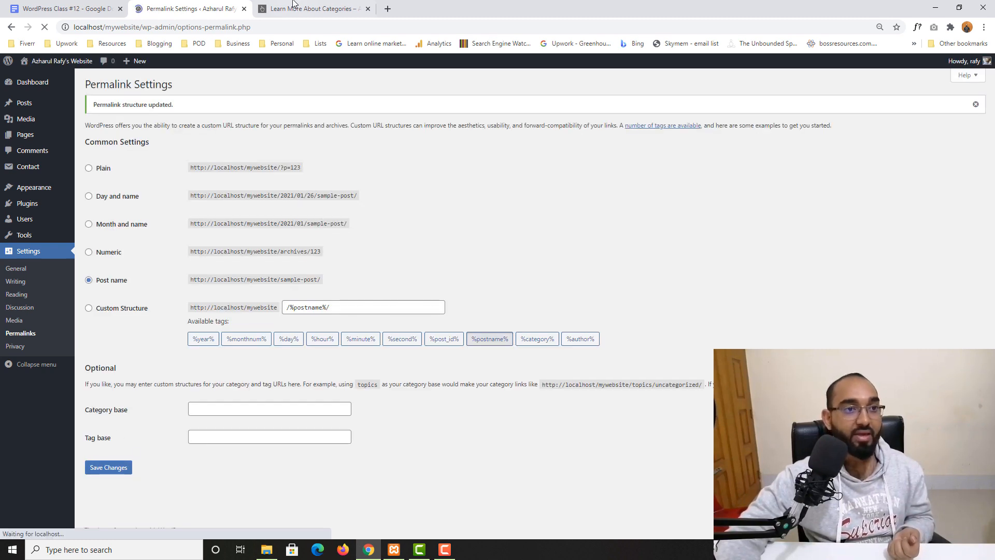
Step: Reload the Learn More About Categories post and compare the slug in its URL with the post title
click(294, 5)
click(44, 28)
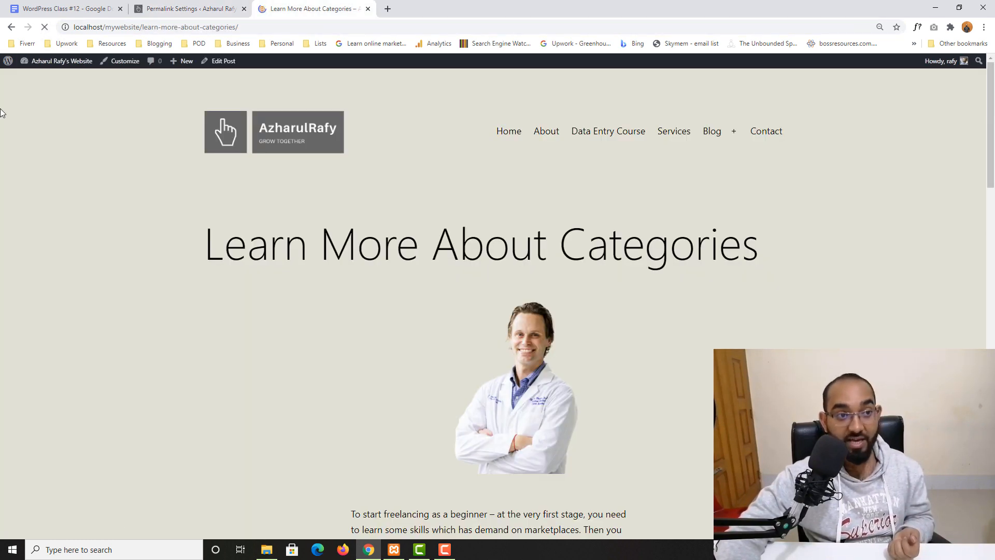
drag(144, 27, 299, 30)
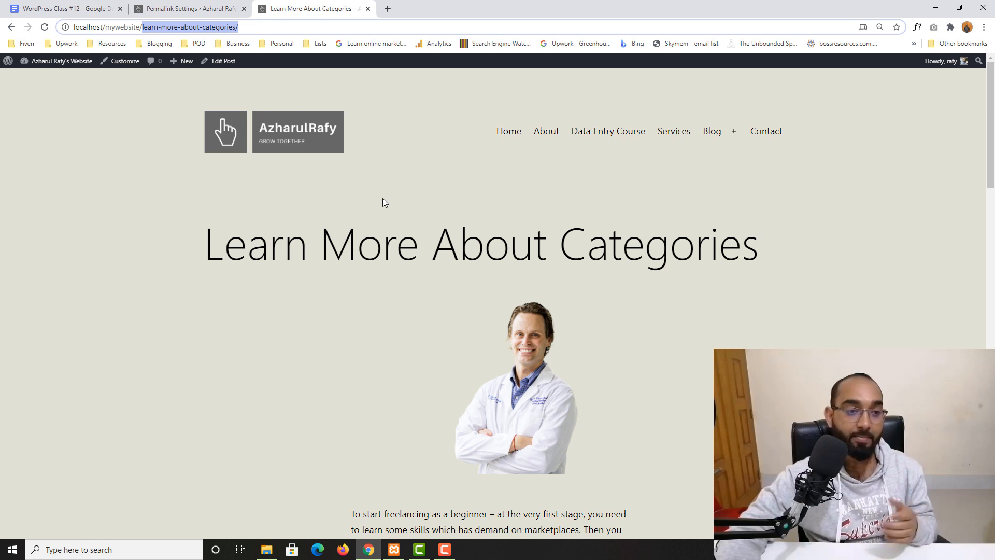
drag(206, 244, 215, 111)
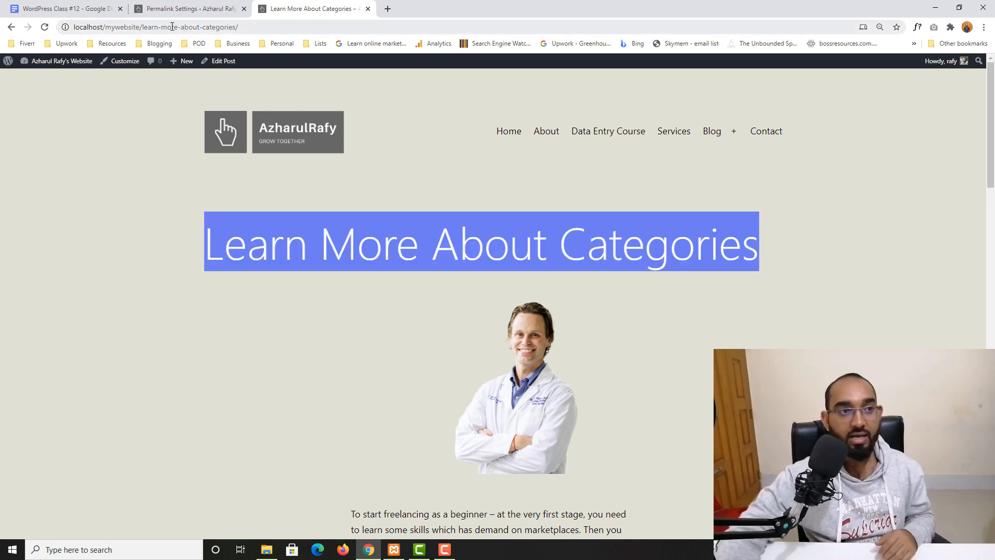
drag(172, 27, 243, 29)
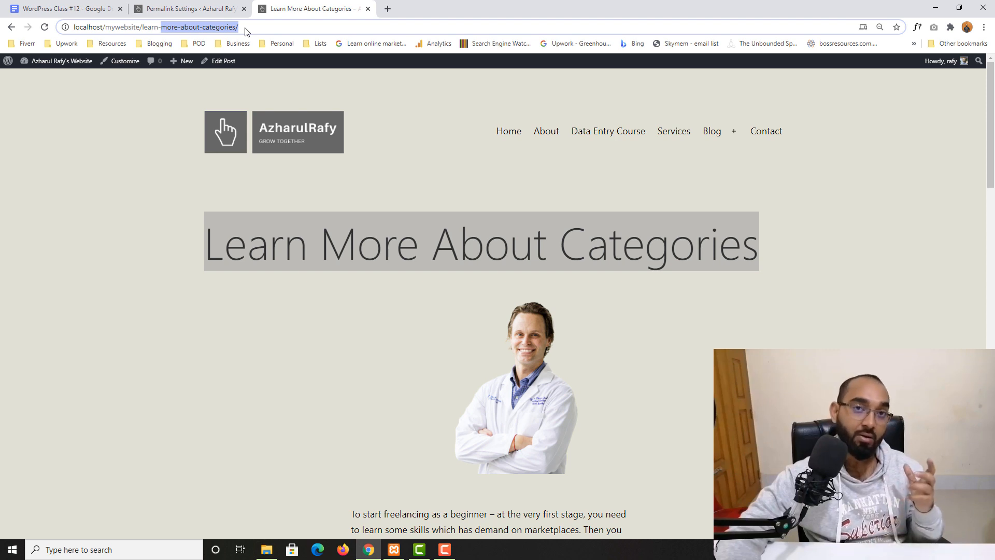
click(122, 185)
Step: Create a new Privacy Policy page from the Privacy Settings
click(189, 9)
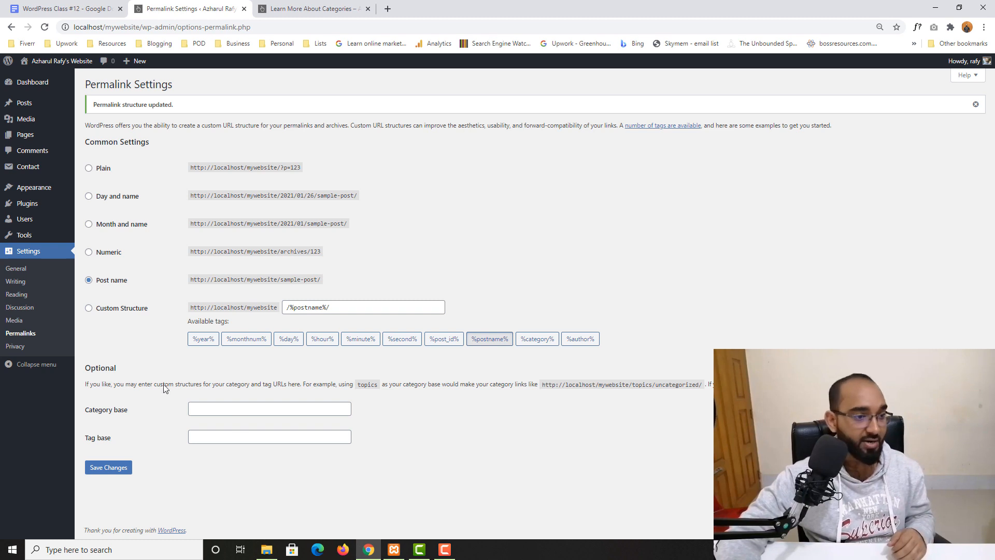
click(42, 347)
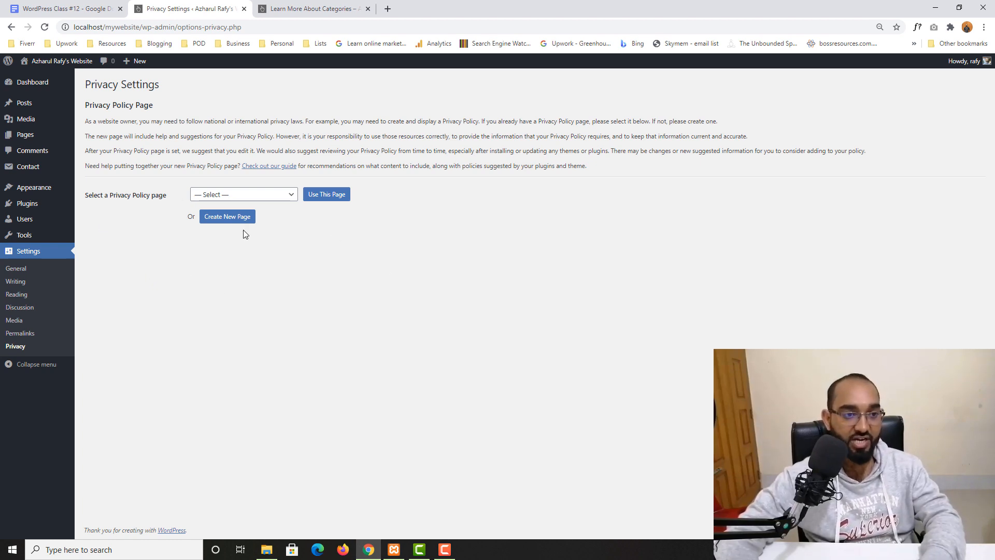
click(231, 218)
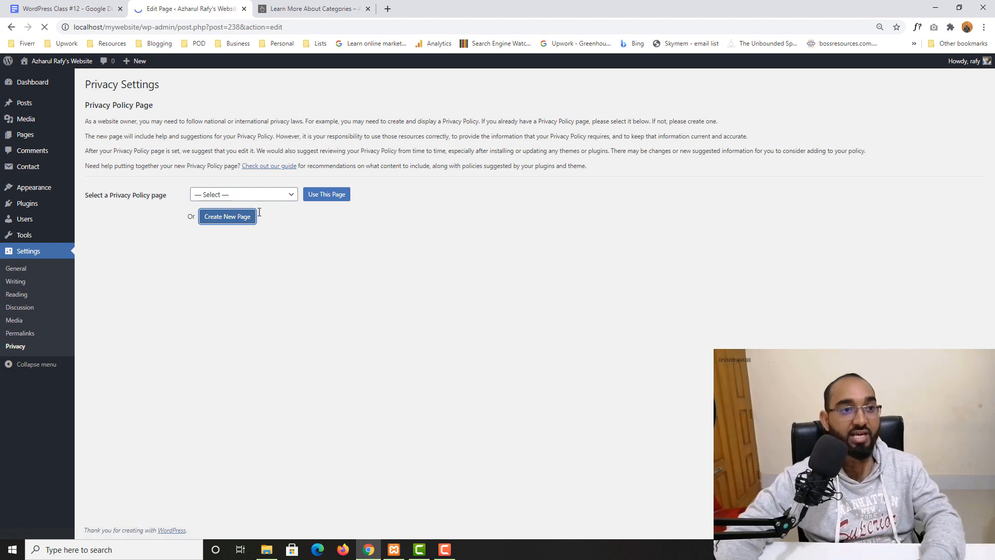
Step: Review the generated Privacy Policy page's template text, including the website address and the Gravatar privacy policy link under Comments
scroll(411, 358, down, 15)
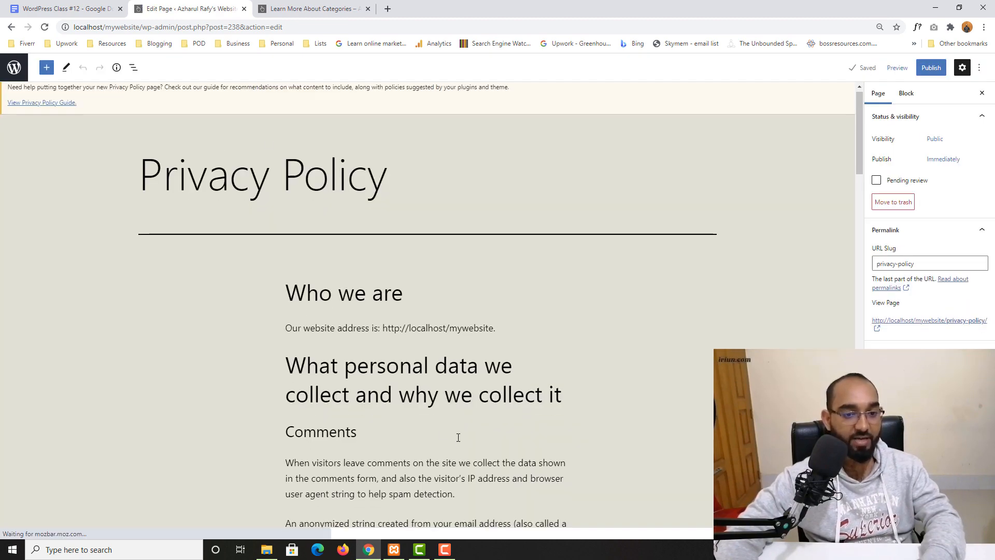
scroll(411, 358, down, 15)
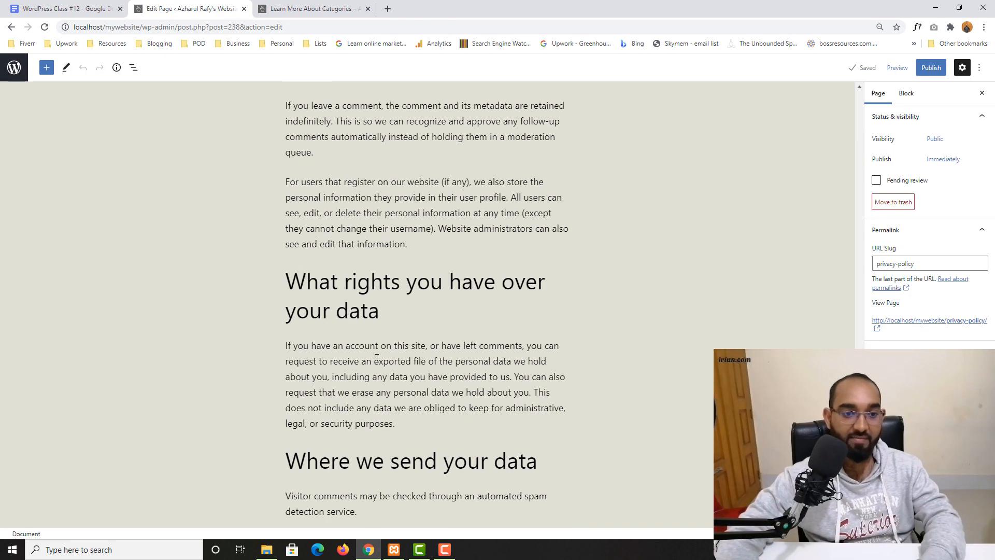
scroll(453, 318, up, 15)
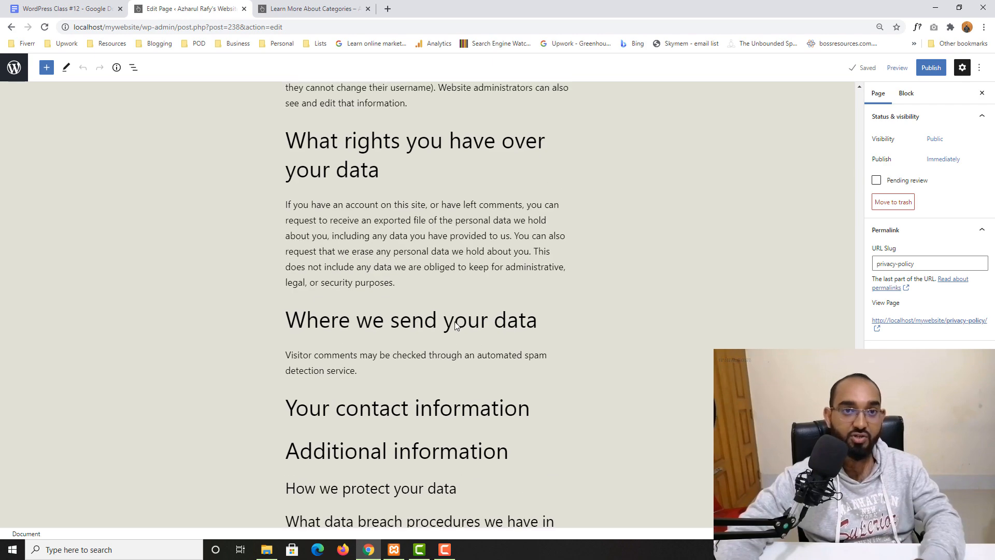
scroll(454, 227, up, 4)
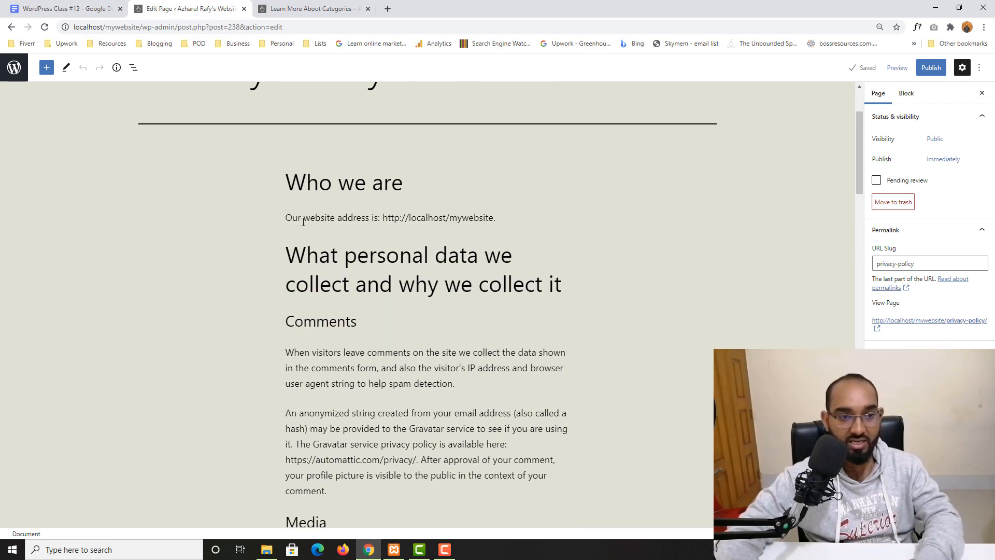
drag(384, 217, 510, 215)
scroll(474, 319, down, 3)
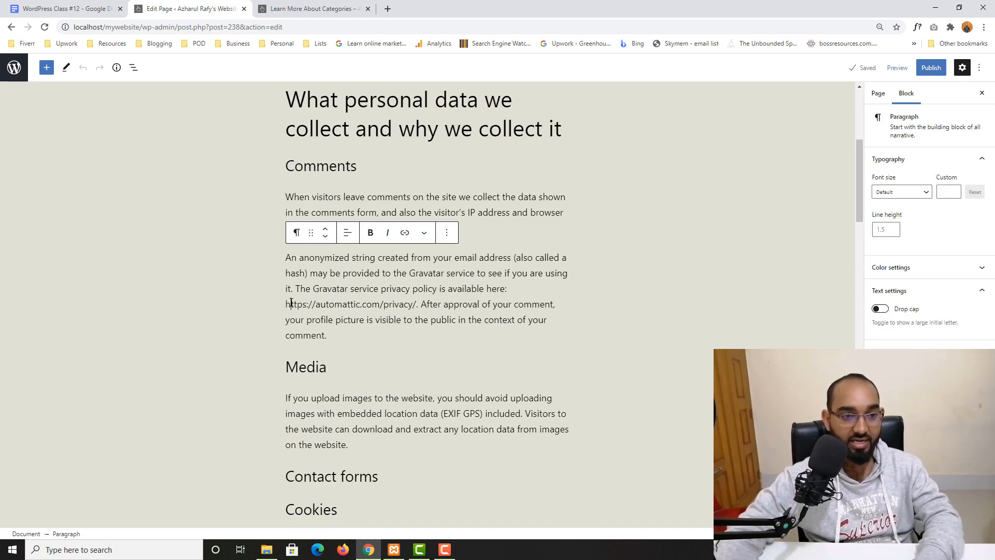
drag(286, 305, 403, 303)
scroll(402, 315, down, 15)
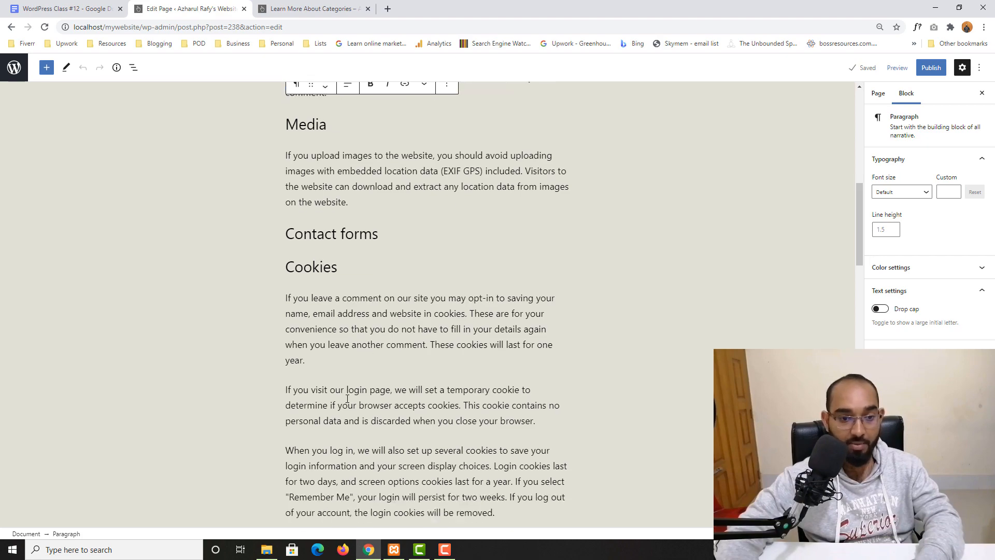
scroll(293, 402, down, 5)
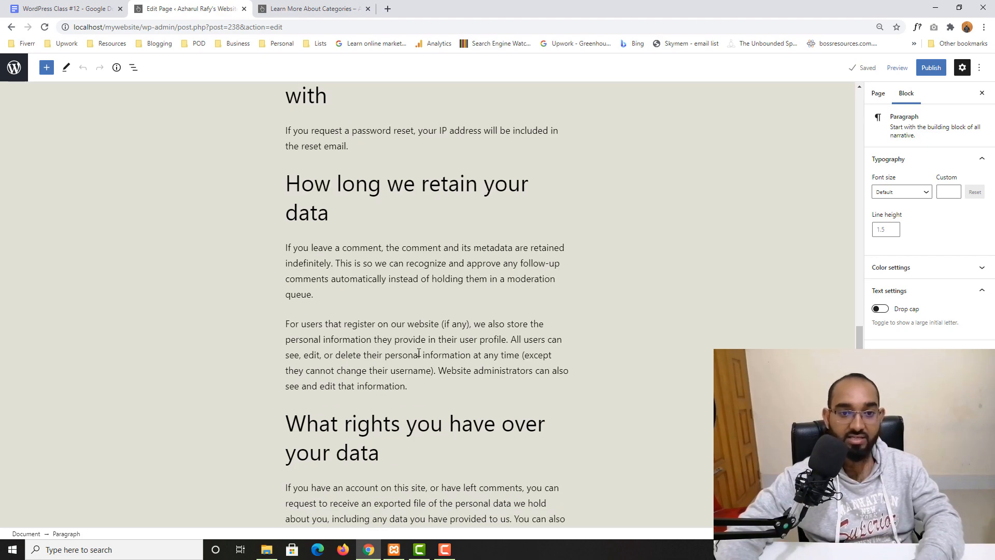
scroll(419, 352, up, 20)
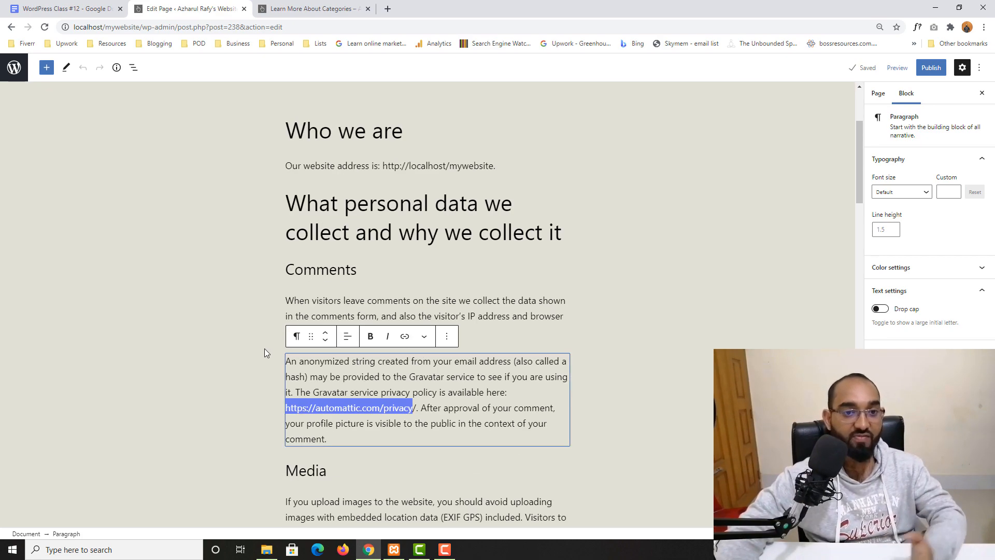
scroll(265, 352, up, 4)
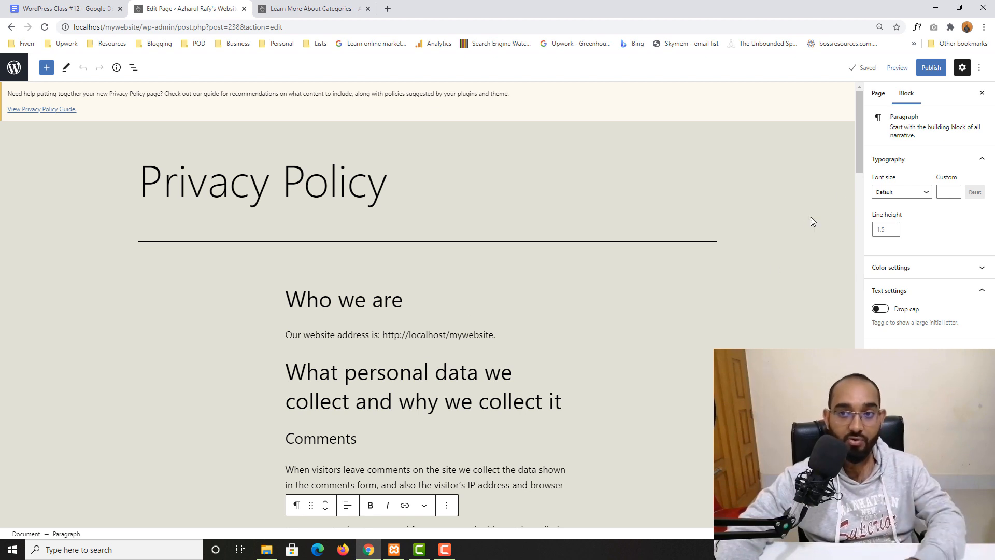
Step: Publish the Privacy Policy page with public visibility and leave the editor for the Pages list
click(933, 71)
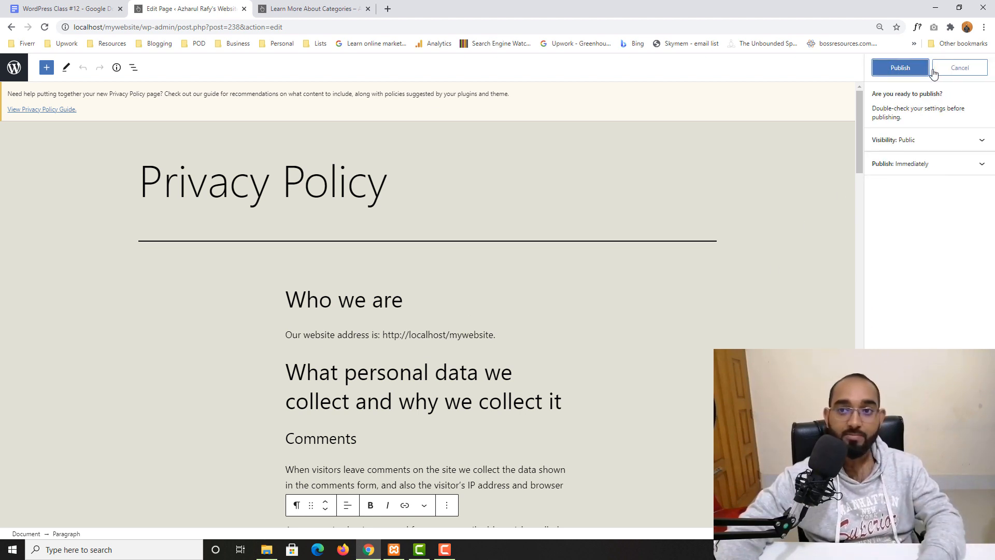
click(901, 68)
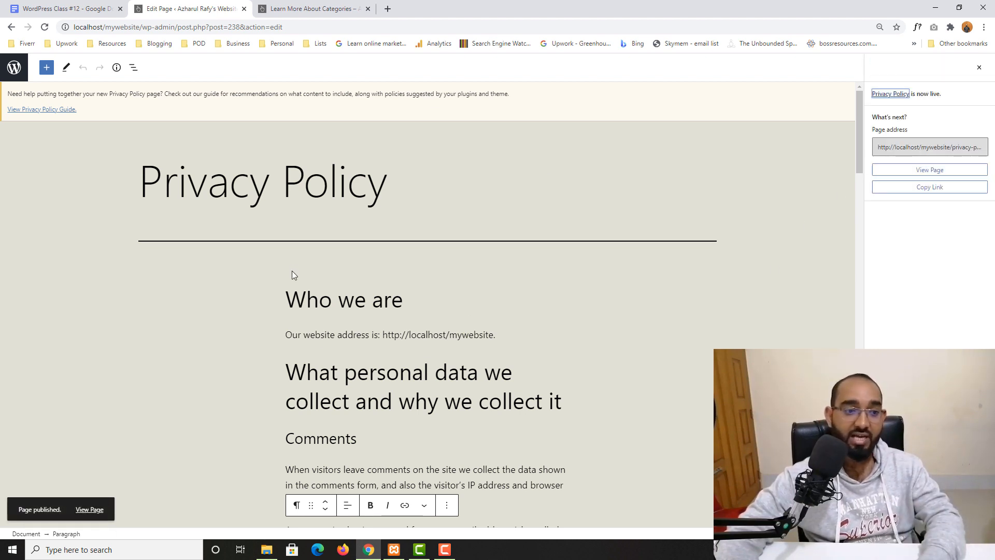
click(16, 69)
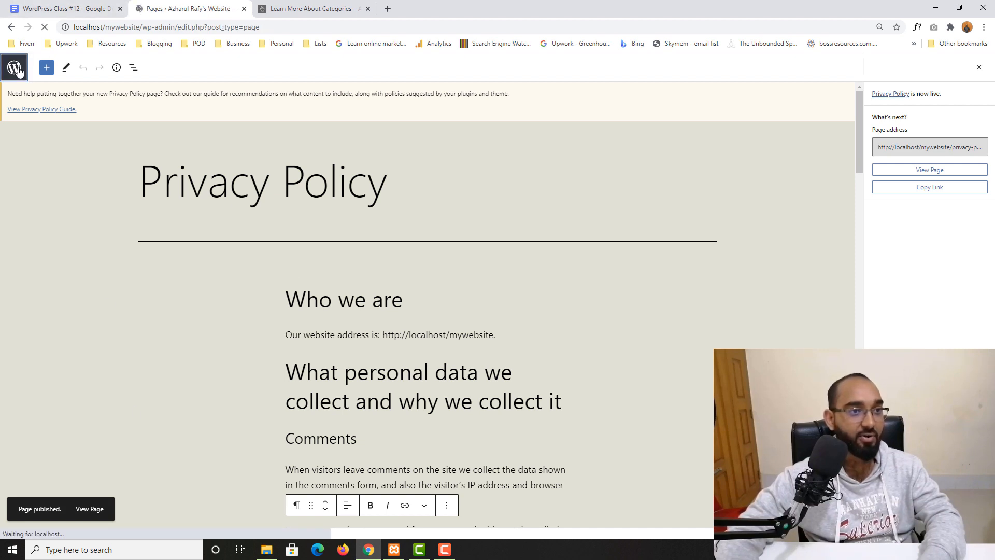
Step: Assign the newly published Privacy Policy page as the site's privacy policy page in the Privacy Settings
mouse_move(32, 281)
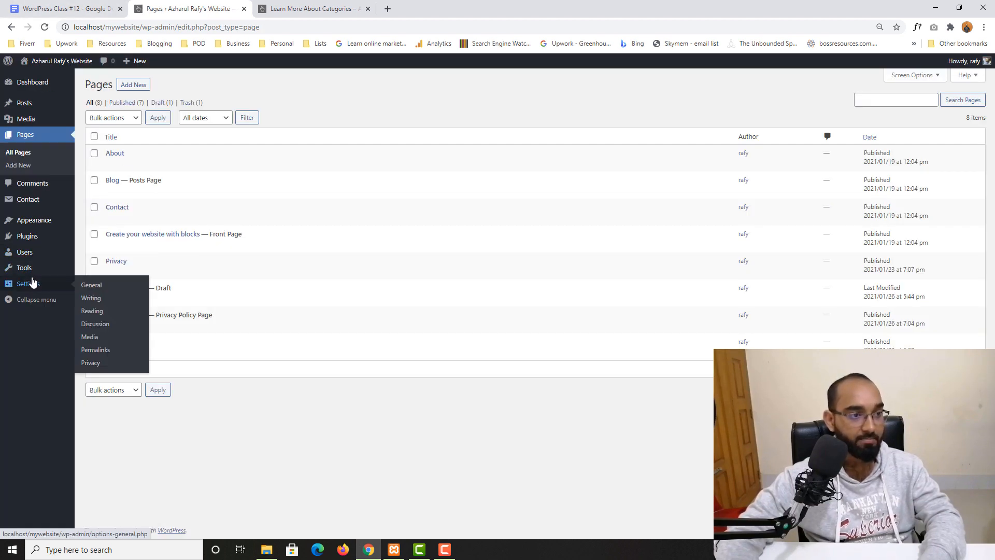
click(90, 362)
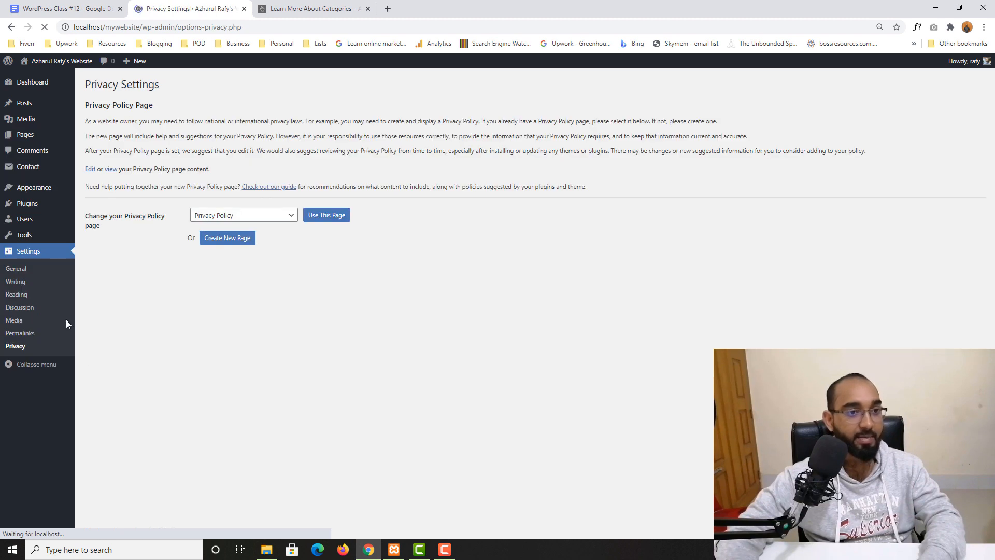
click(224, 215)
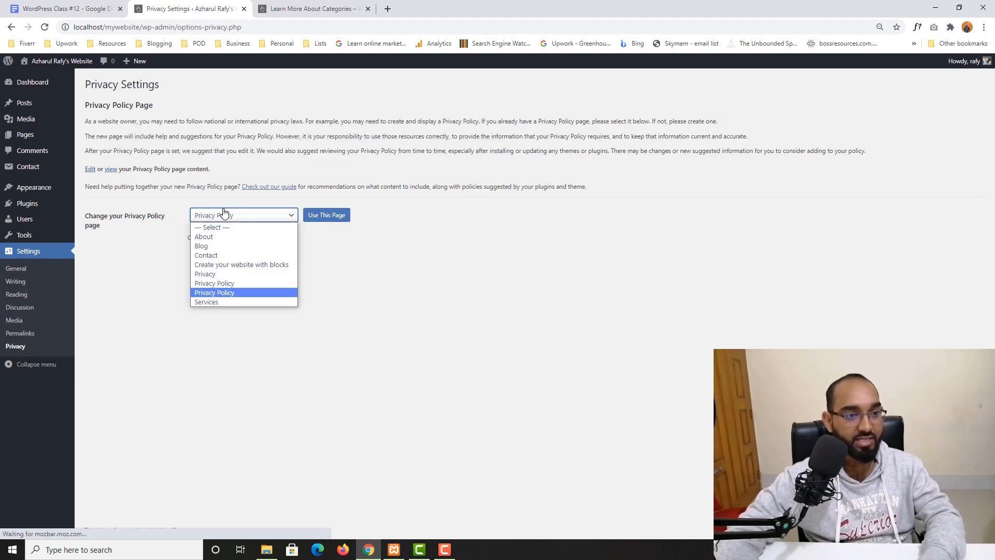
click(223, 292)
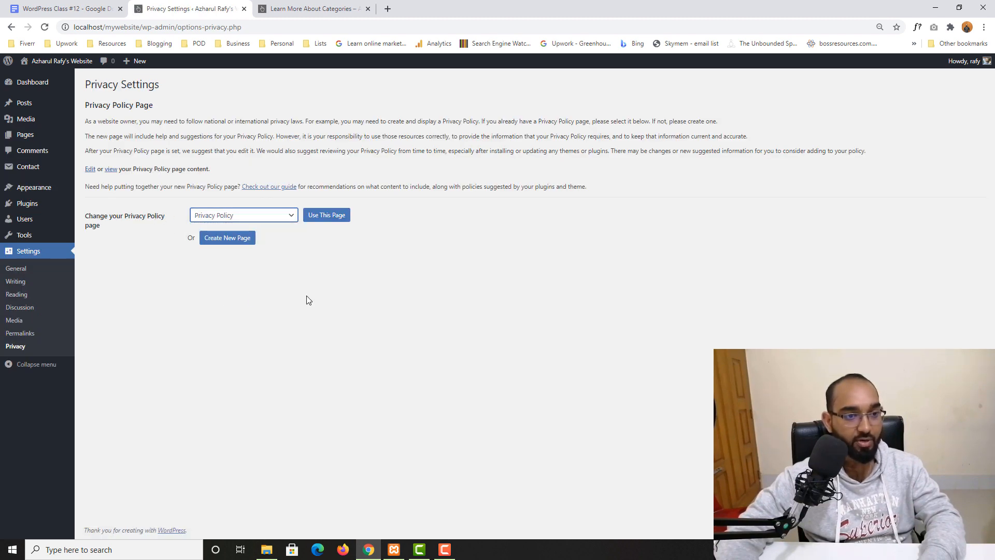
click(326, 217)
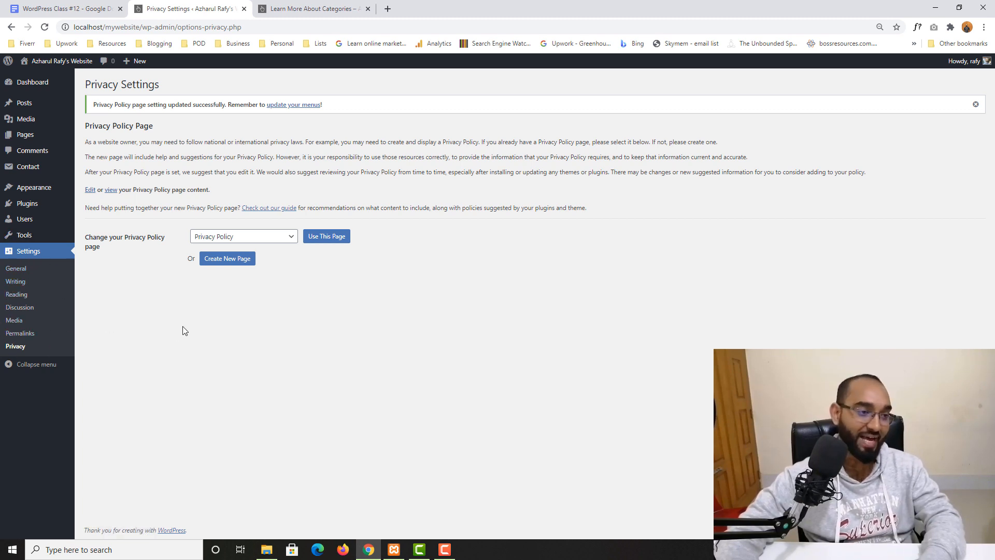
Step: View the Reading Settings, return to the Dashboard home and show the Appearance options
click(26, 295)
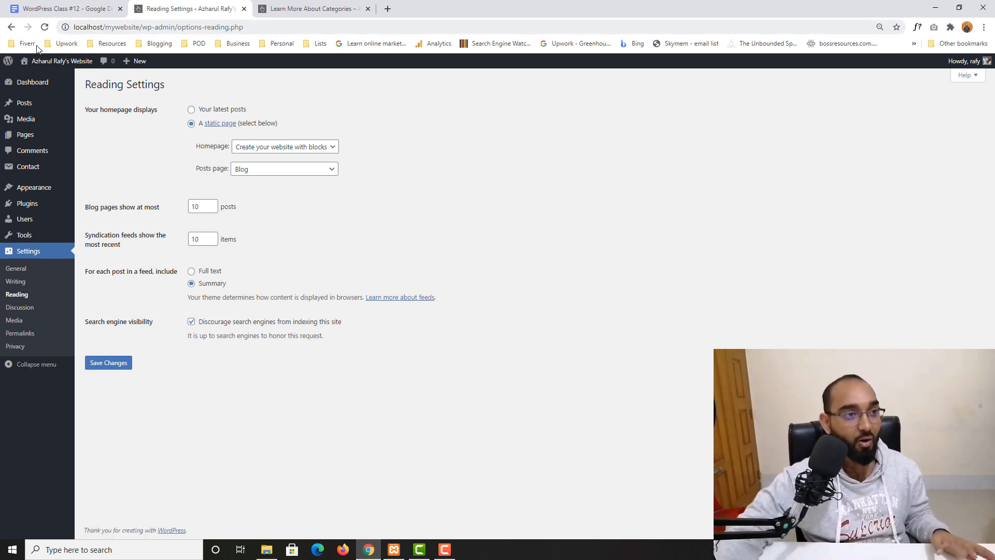
click(35, 83)
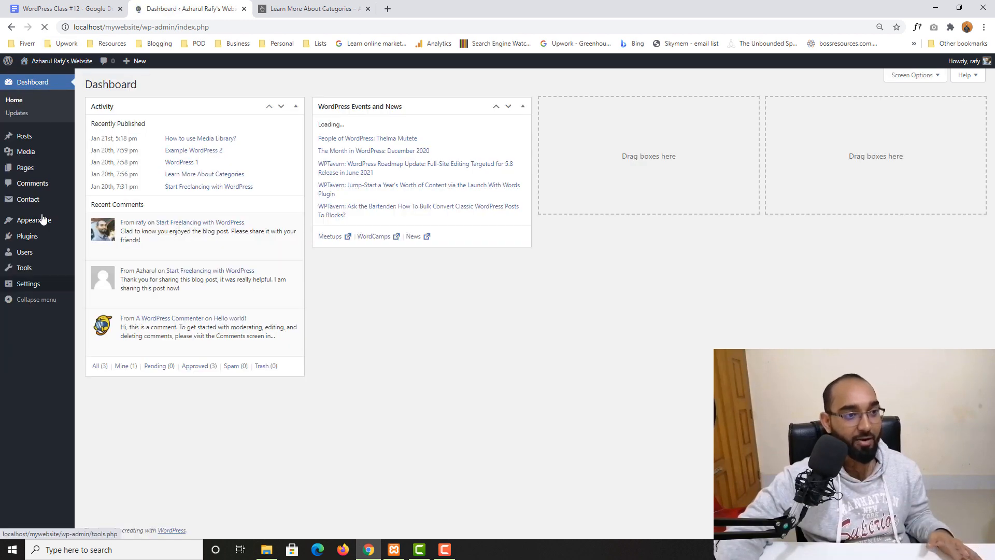
mouse_move(75, 222)
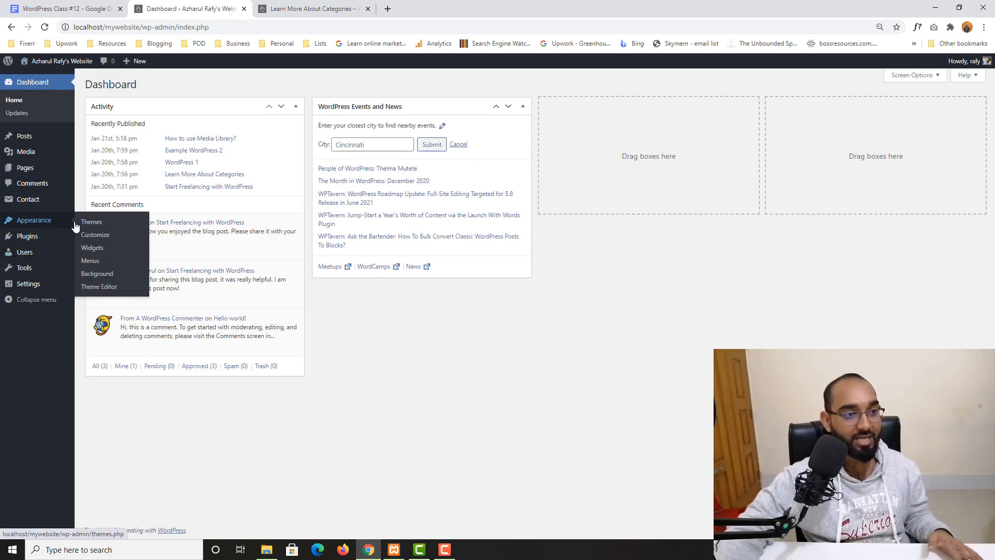